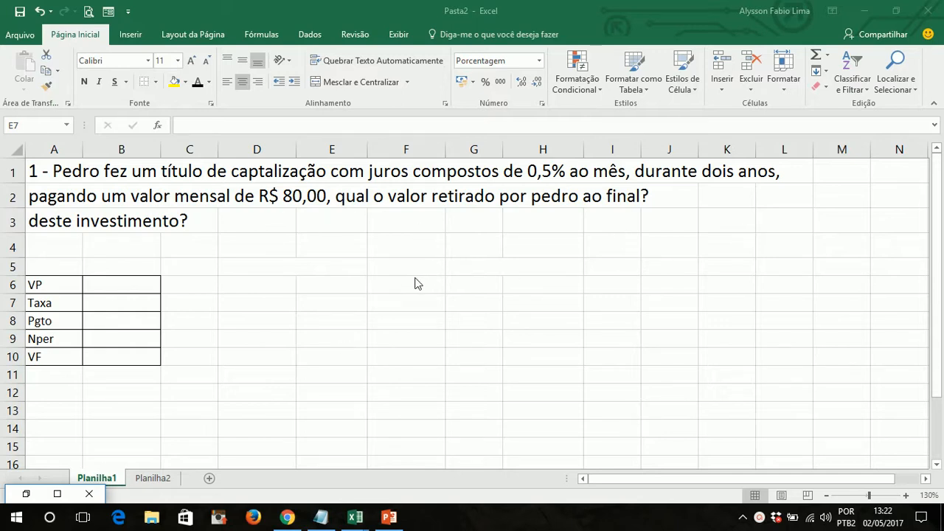
# - Examine the compound interest problem and the VP, Taxa, Pgto, Nper and VF labels in the table
pyautogui.click(178, 372)
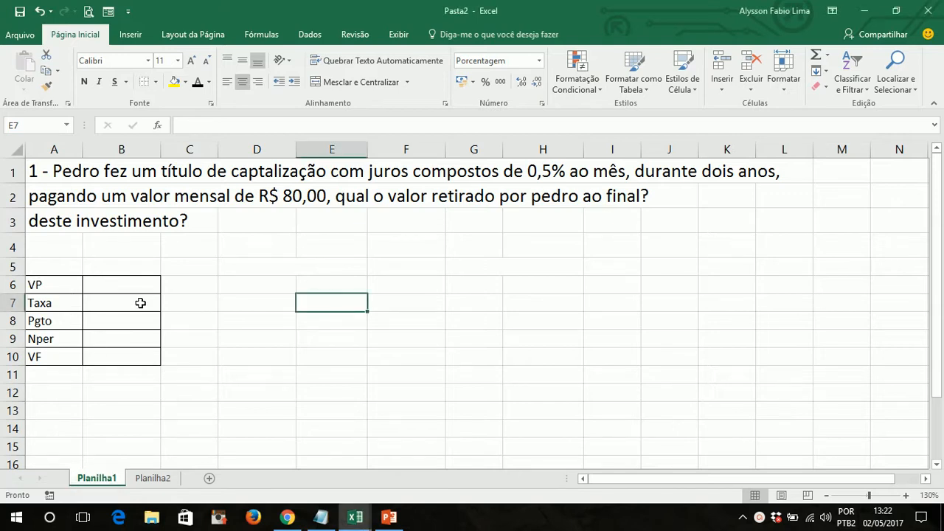
pyautogui.moveTo(142, 356); pyautogui.dragTo(31, 284)
pyautogui.click(114, 249)
pyautogui.click(58, 287)
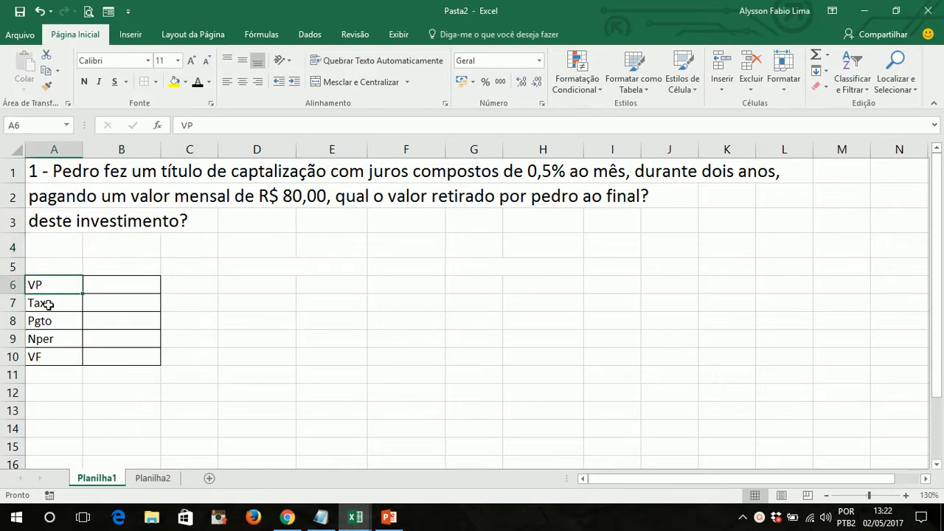
pyautogui.click(45, 304)
pyautogui.click(51, 324)
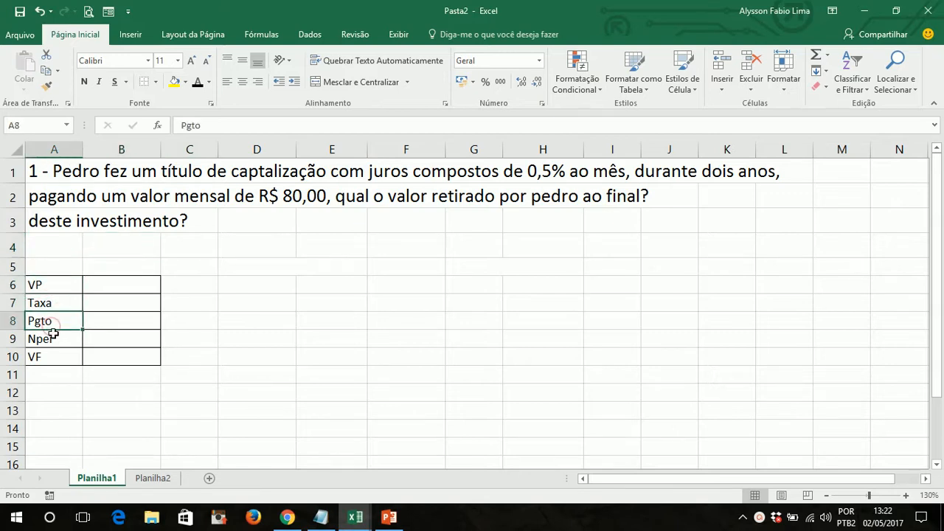
pyautogui.click(52, 340)
pyautogui.click(51, 359)
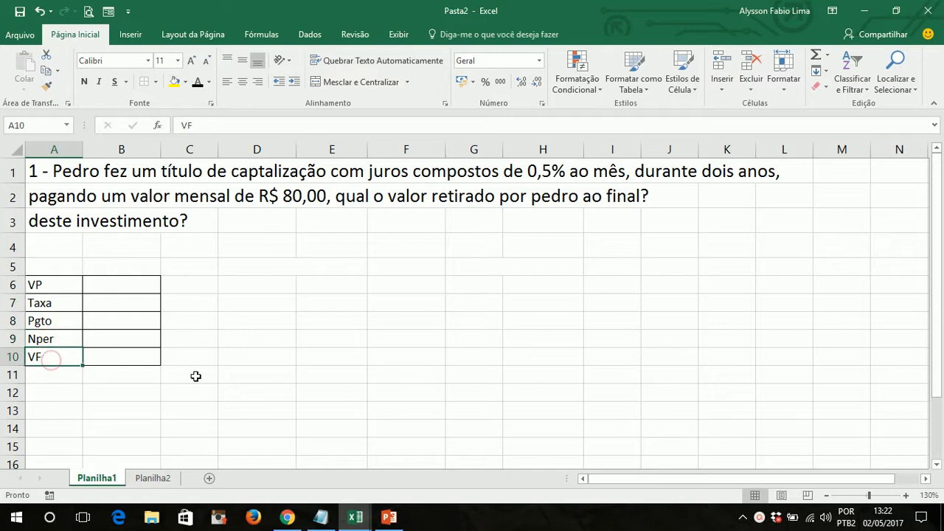
pyautogui.moveTo(194, 375); pyautogui.dragTo(42, 268)
pyautogui.click(337, 304)
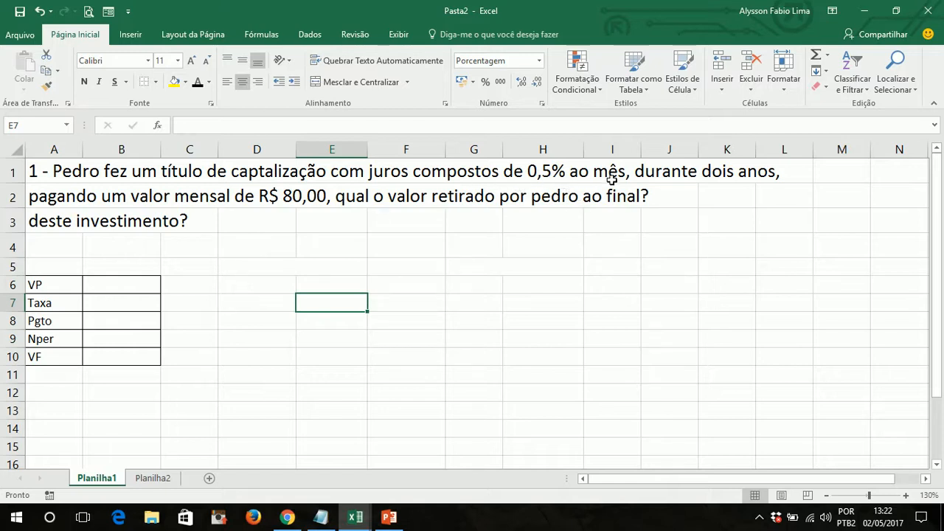
pyautogui.click(473, 244)
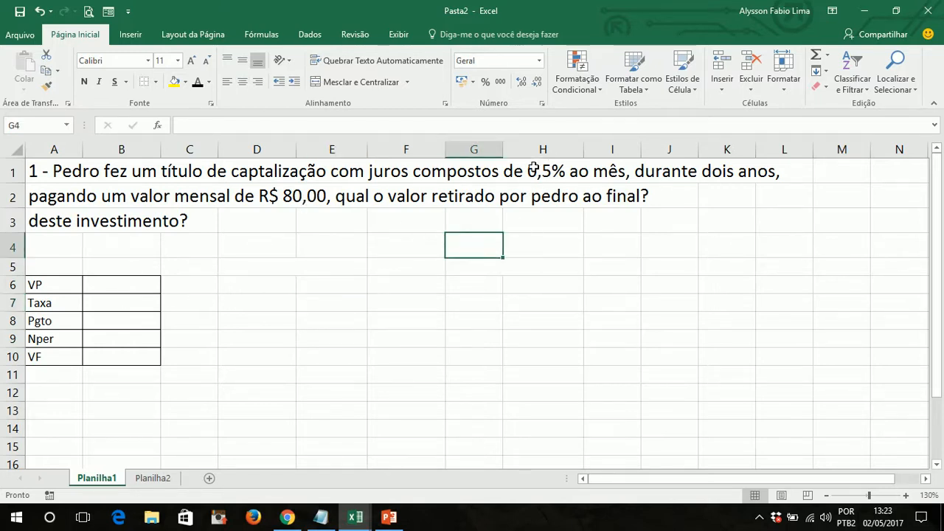
pyautogui.click(110, 303)
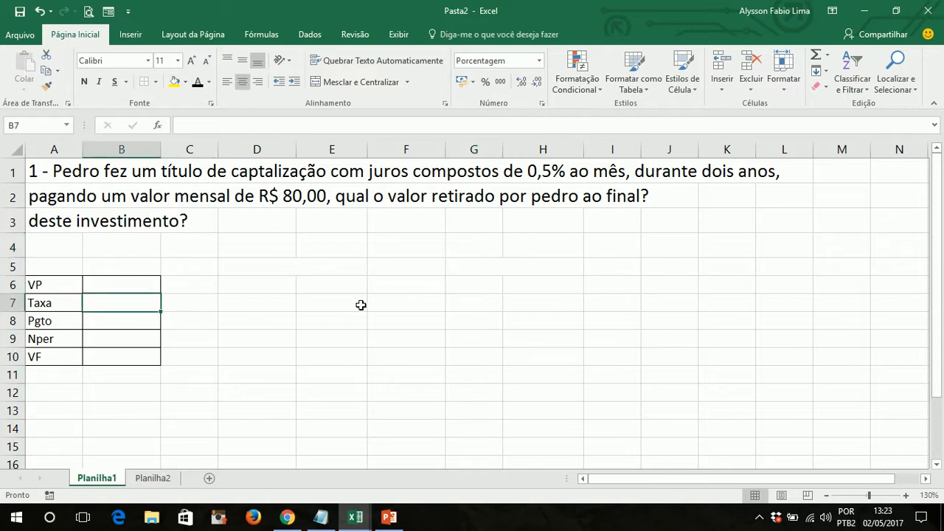
pyautogui.click(408, 283)
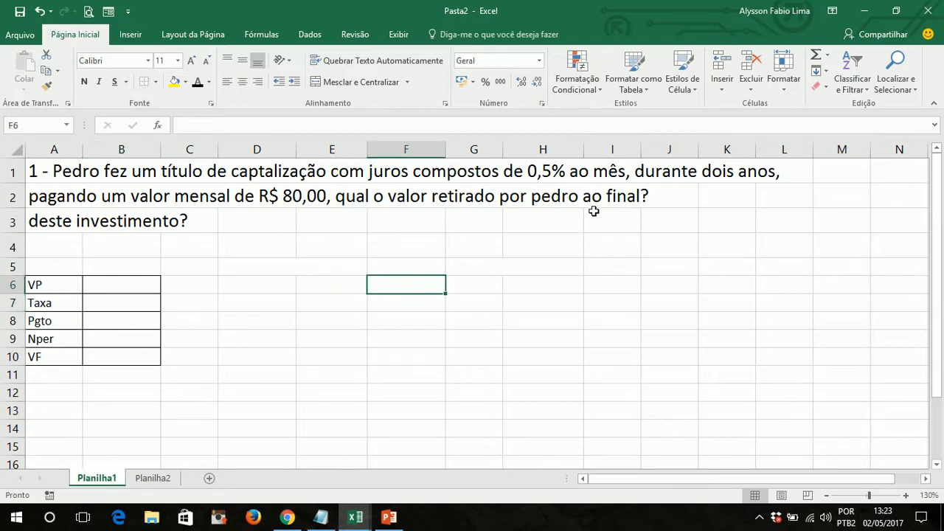
pyautogui.write('0,5')
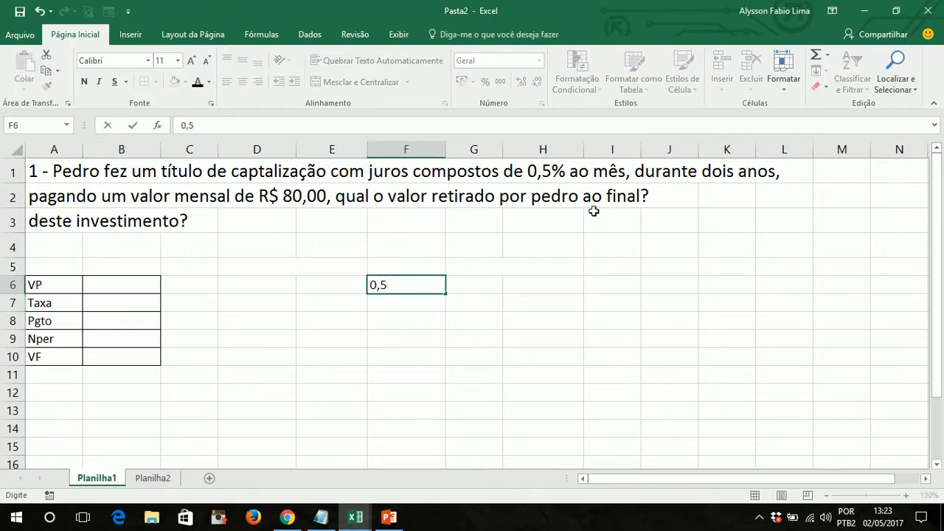
pyautogui.press('BackSpace')
pyautogui.press('BackSpace')
pyautogui.press('BackSpace')
pyautogui.write('0')
pyautogui.click(382, 285)
pyautogui.write('00')
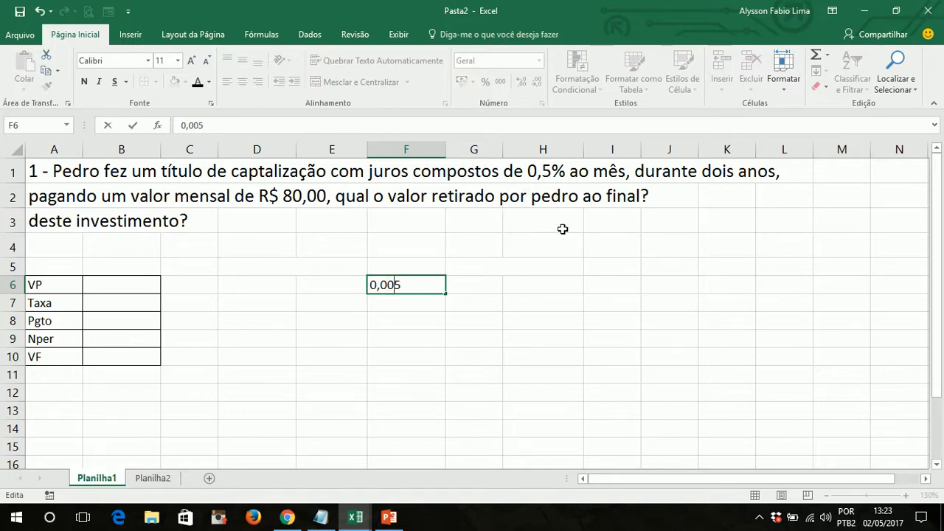
pyautogui.press('Return')
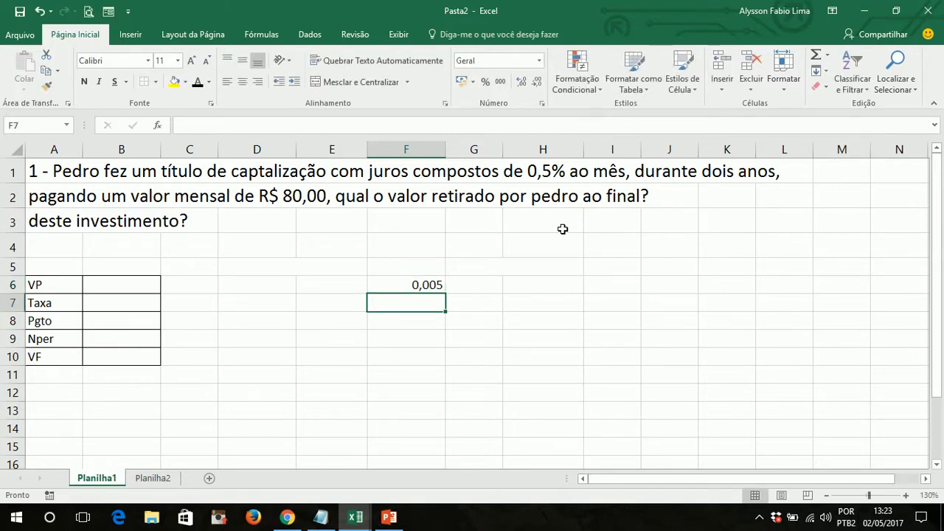
pyautogui.press('Up')
pyautogui.press('Delete')
# - Enter 0,5% as the Taxa value in cell B7 and display it with one decimal place
pyautogui.click(116, 304)
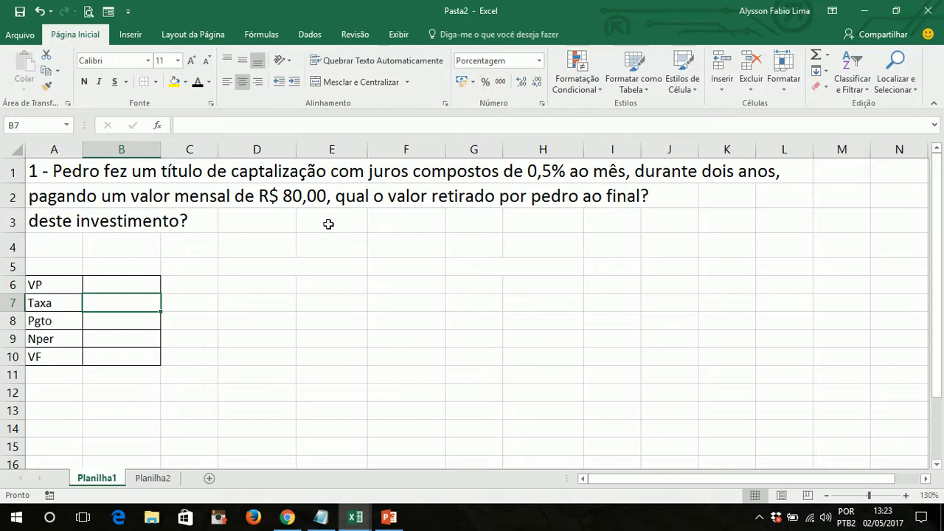
pyautogui.write('0,5')
pyautogui.press('Return')
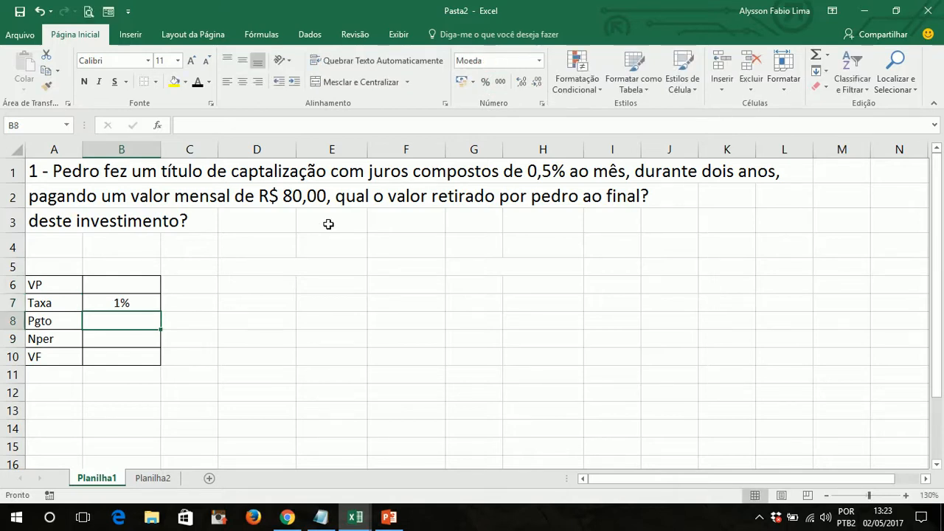
pyautogui.press('Up')
pyautogui.click(305, 343)
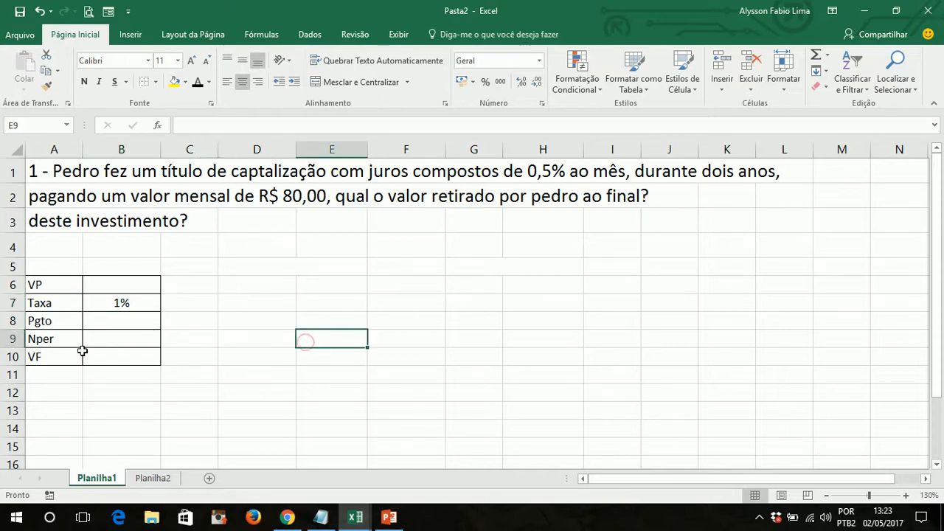
pyautogui.click(139, 306)
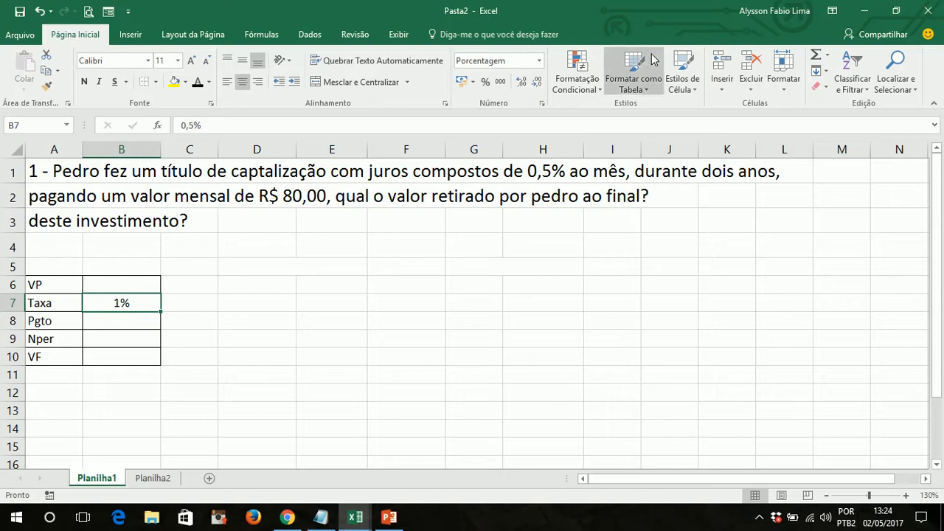
pyautogui.click(525, 86)
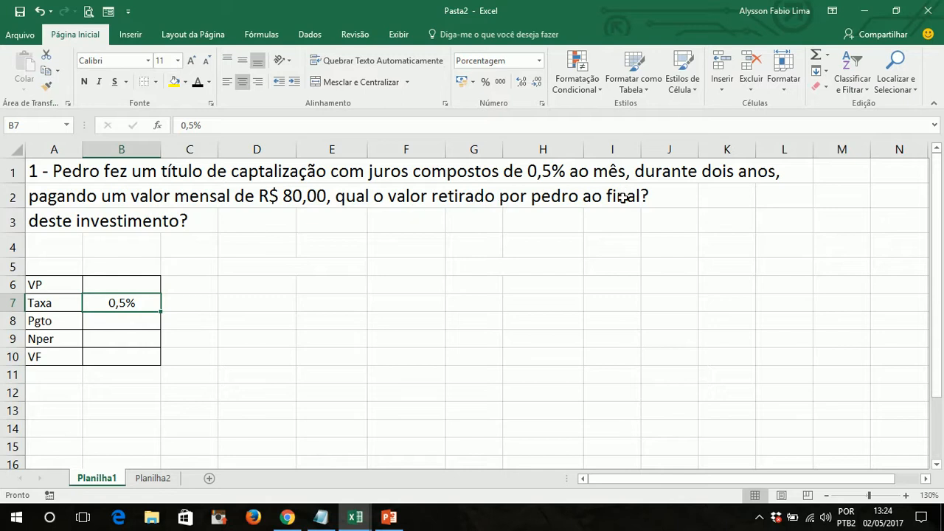
# - Enter 2 as the Nper value in cell B9
pyautogui.click(119, 339)
pyautogui.write('2')
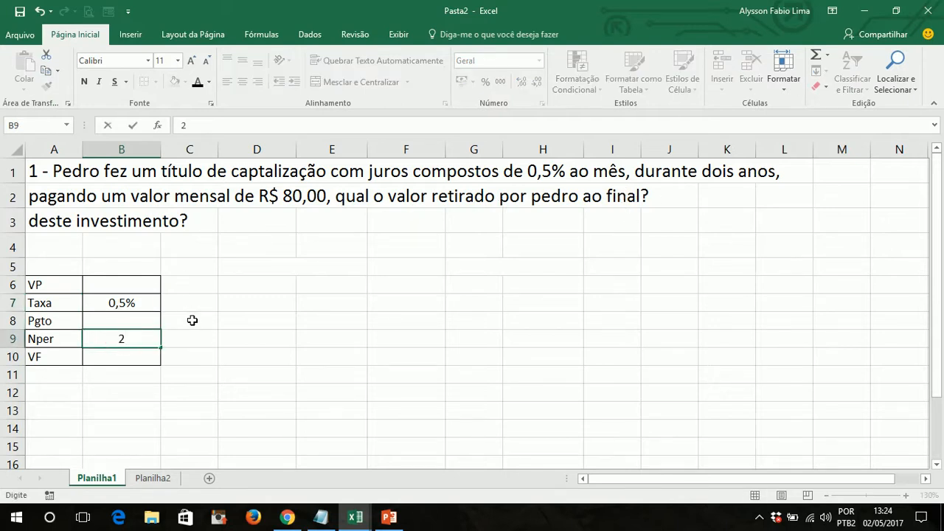
pyautogui.click(191, 344)
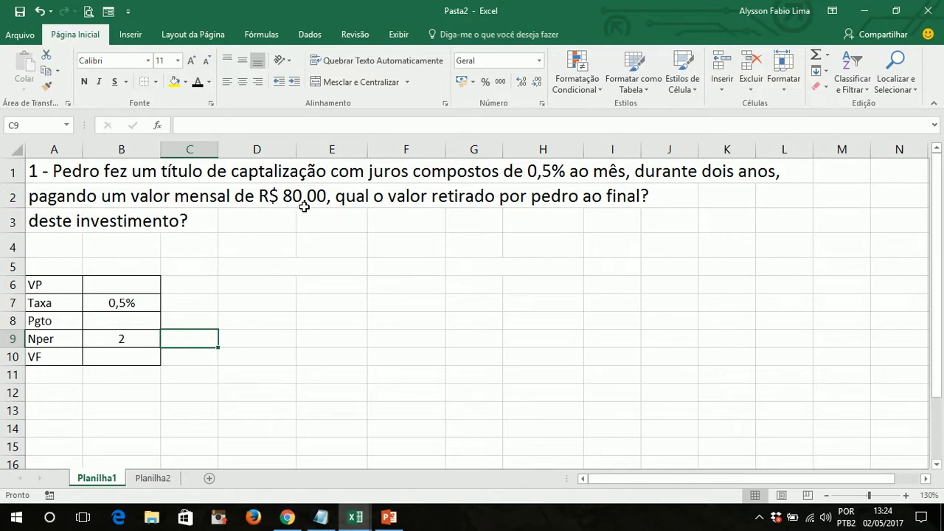
# - Enter a monthly payment of 80 in the Pgto cell B8
pyautogui.click(126, 322)
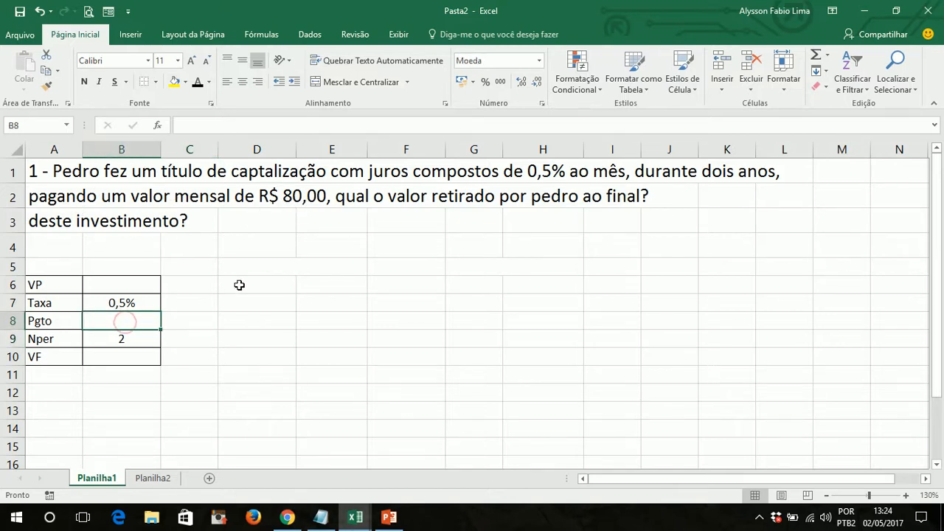
pyautogui.press('F2')
pyautogui.write('80')
pyautogui.press('Return')
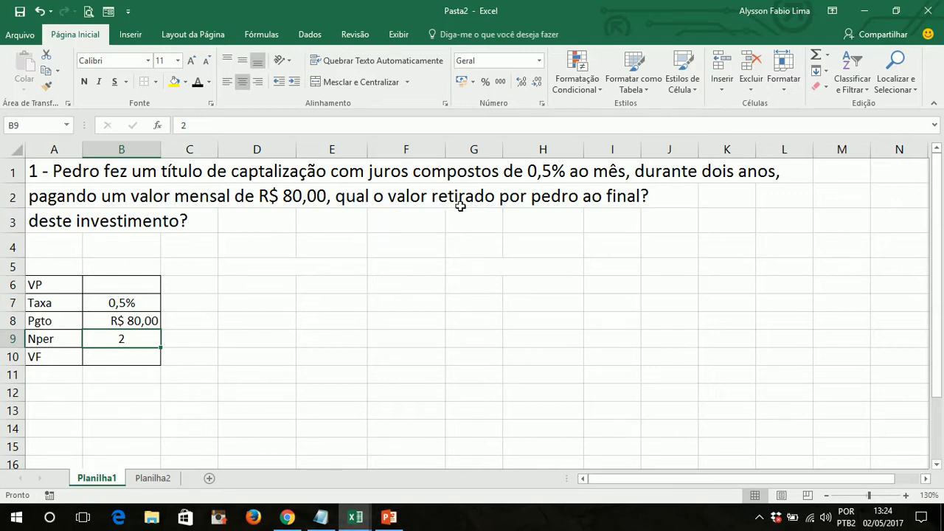
pyautogui.click(319, 327)
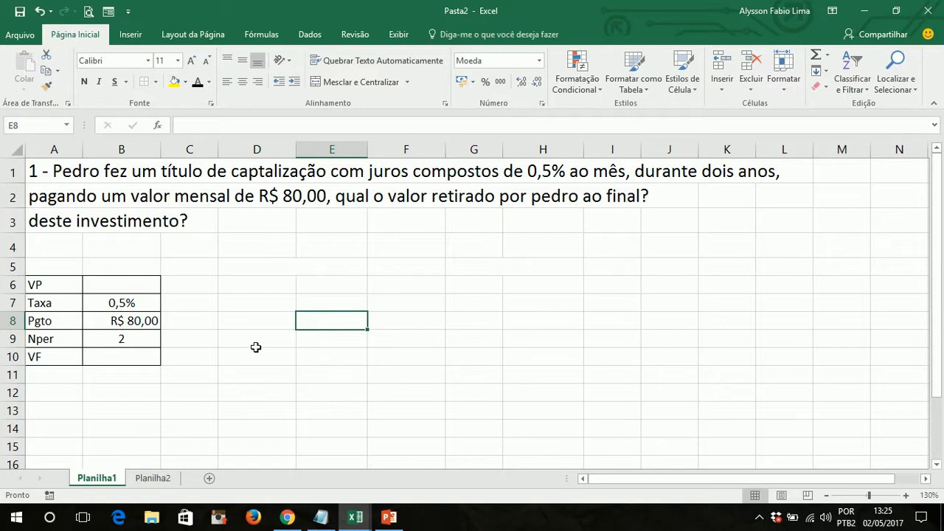
# - Mark the VF value in cell B10 as unknown with a question mark
pyautogui.click(120, 356)
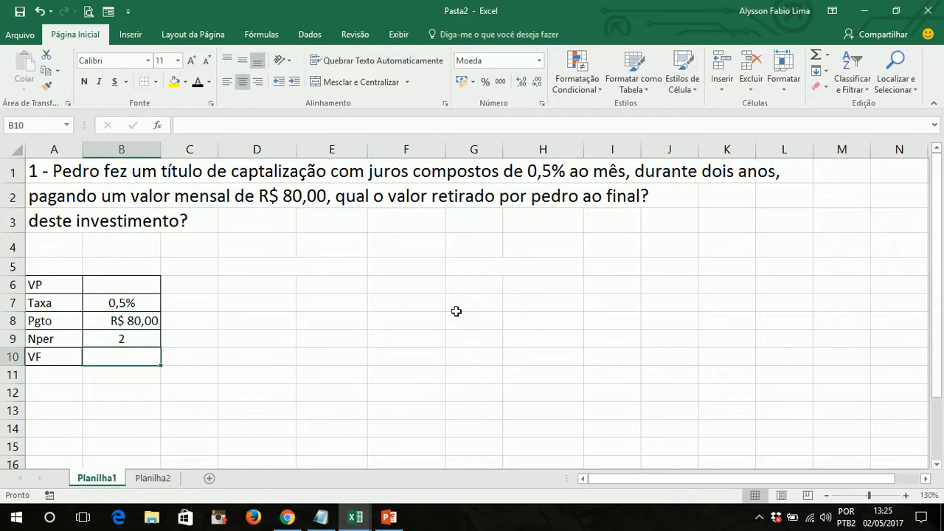
pyautogui.write('?')
pyautogui.press('Return')
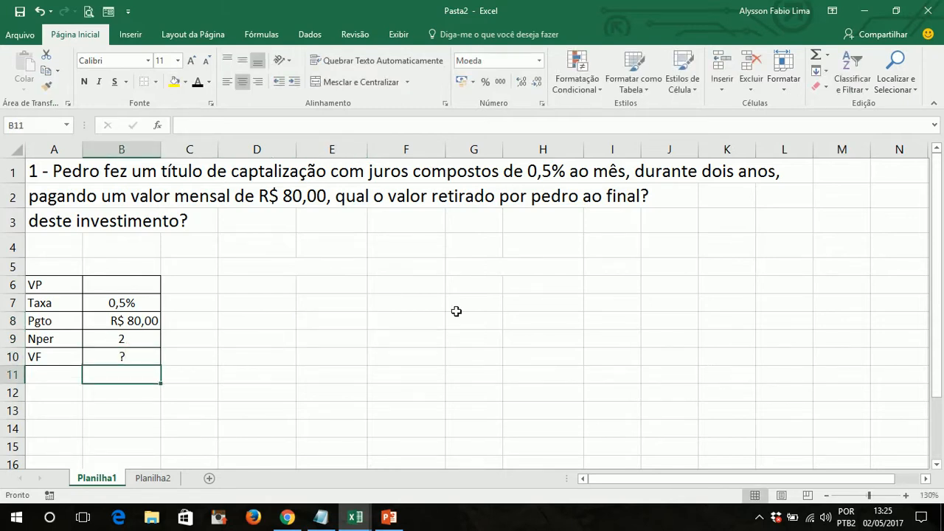
pyautogui.press('Up')
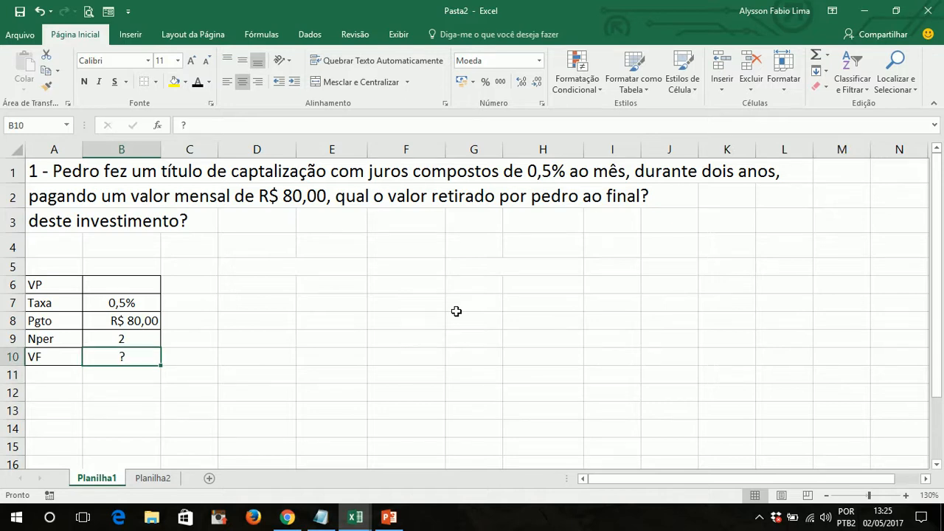
pyautogui.press('Right')
pyautogui.press('Right')
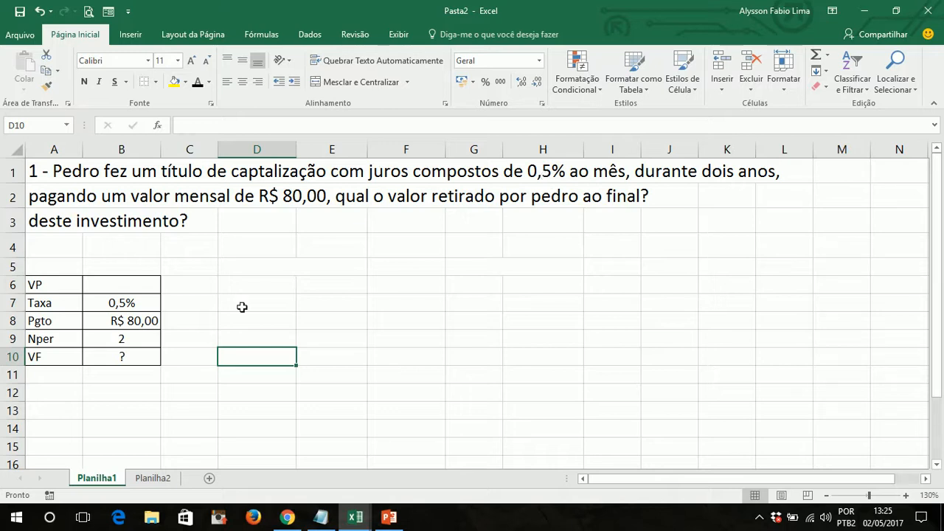
# - Set the Nper value in cell B9 to 24 so the periods are in months, matching the monthly rate
pyautogui.click(131, 338)
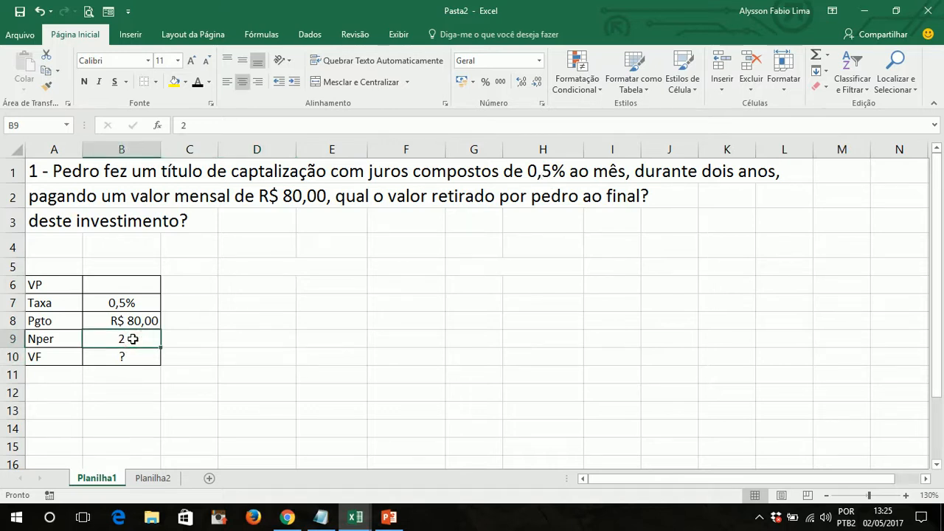
pyautogui.write('24')
pyautogui.press('Return')
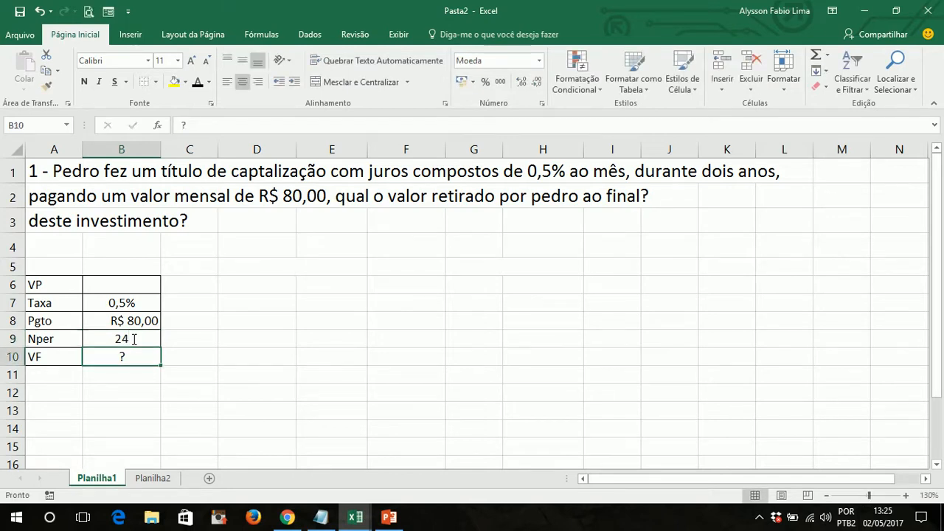
pyautogui.click(131, 338)
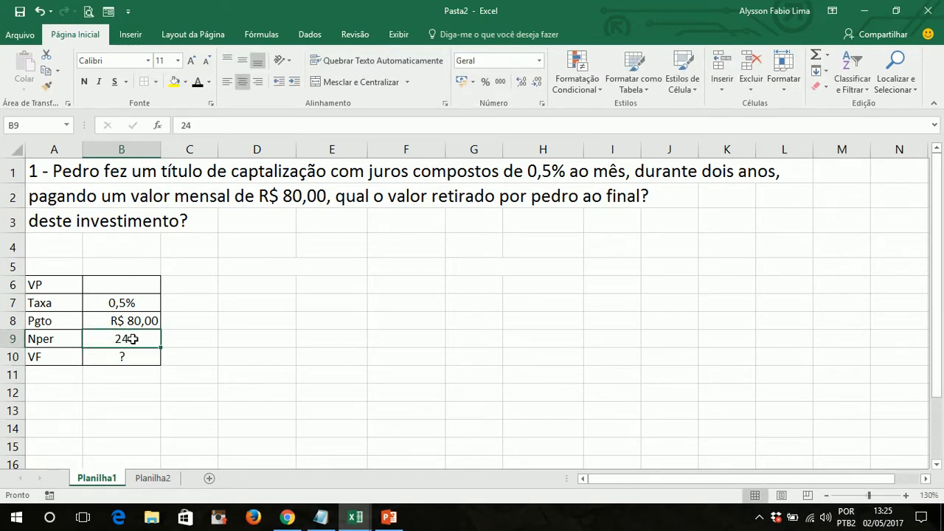
pyautogui.click(144, 302)
pyautogui.click(148, 338)
# - Calculate the future value in cell B10 with the formula =VF(B7;B9;-B8;;0), leaving VP empty and using end-of-period payments
pyautogui.click(140, 359)
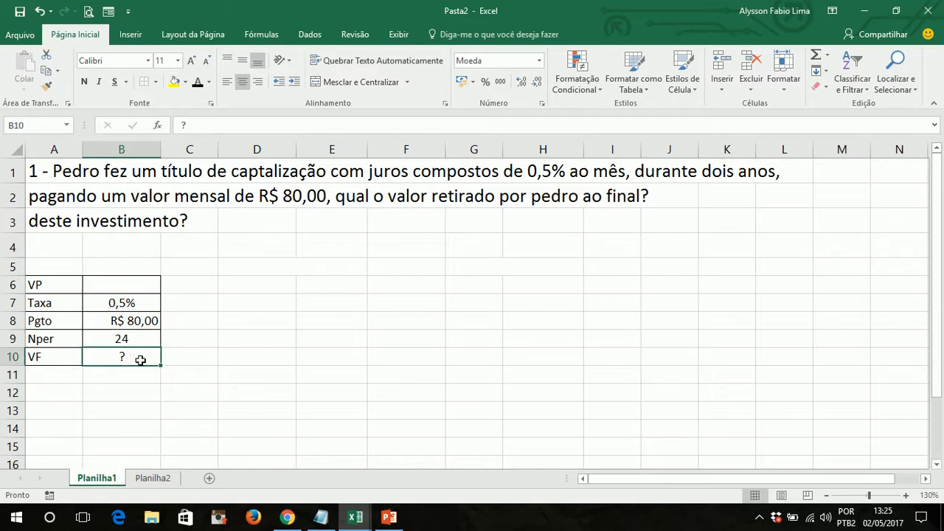
pyautogui.write('=vf')
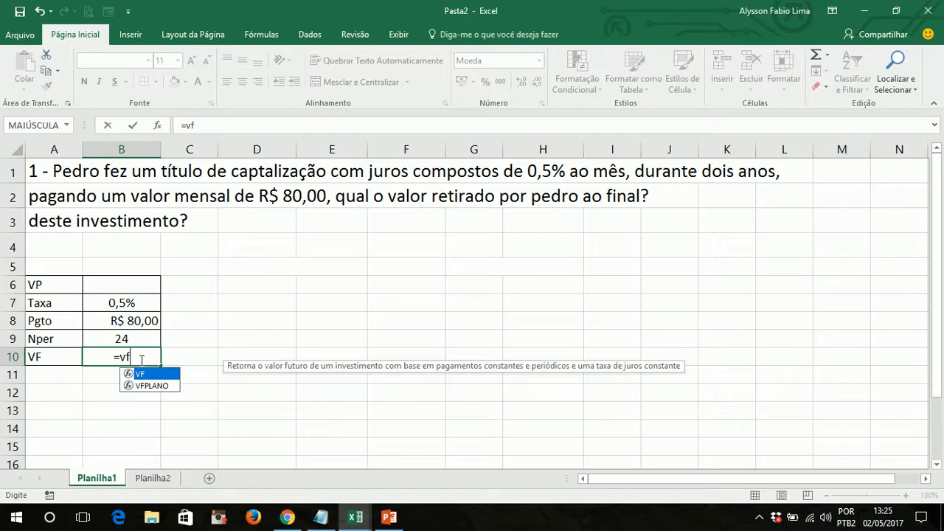
pyautogui.press('Tab')
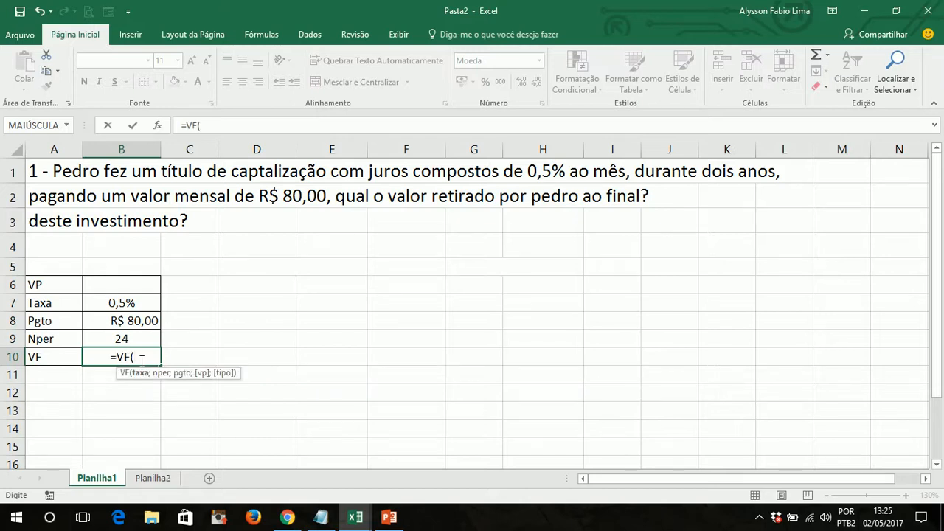
pyautogui.click(143, 304)
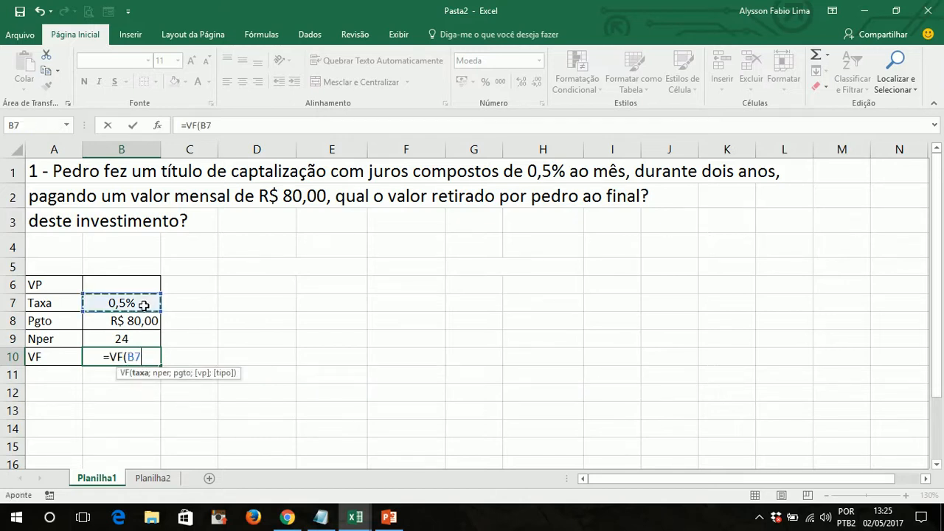
pyautogui.write(';')
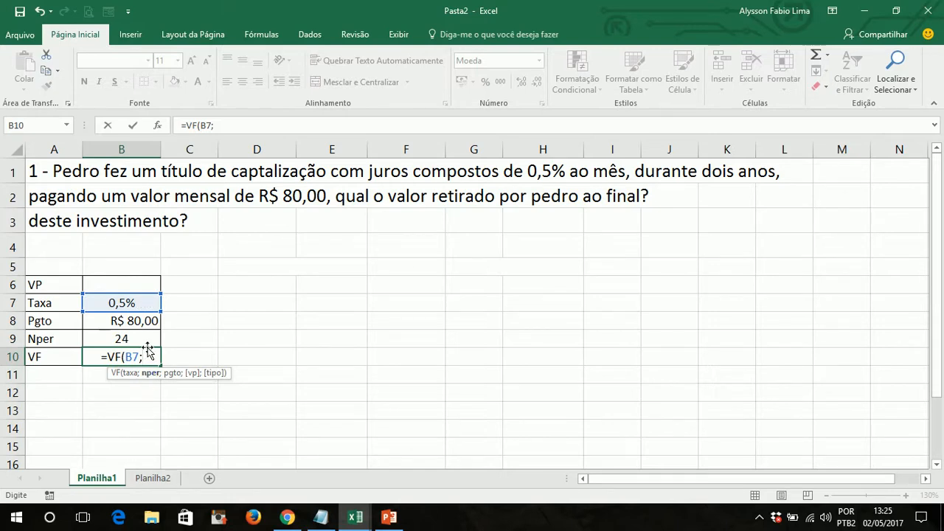
pyautogui.click(148, 340)
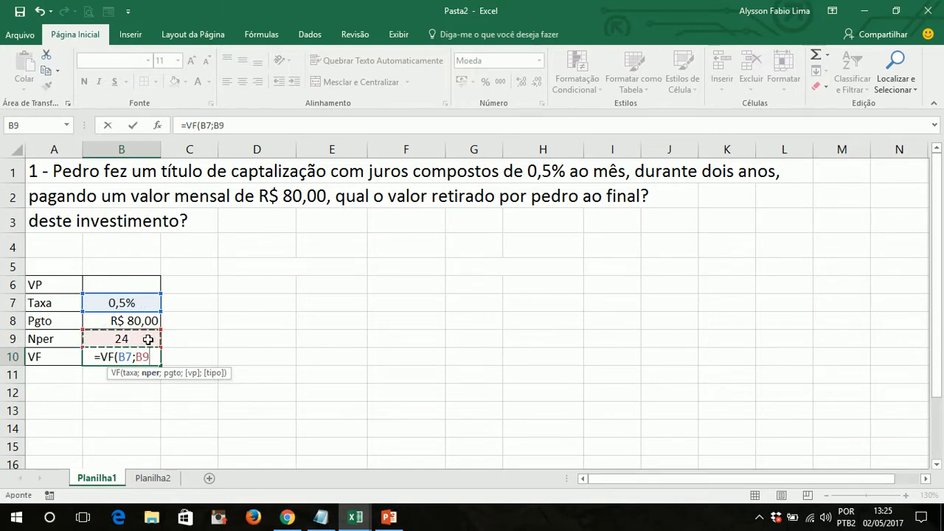
pyautogui.write(';')
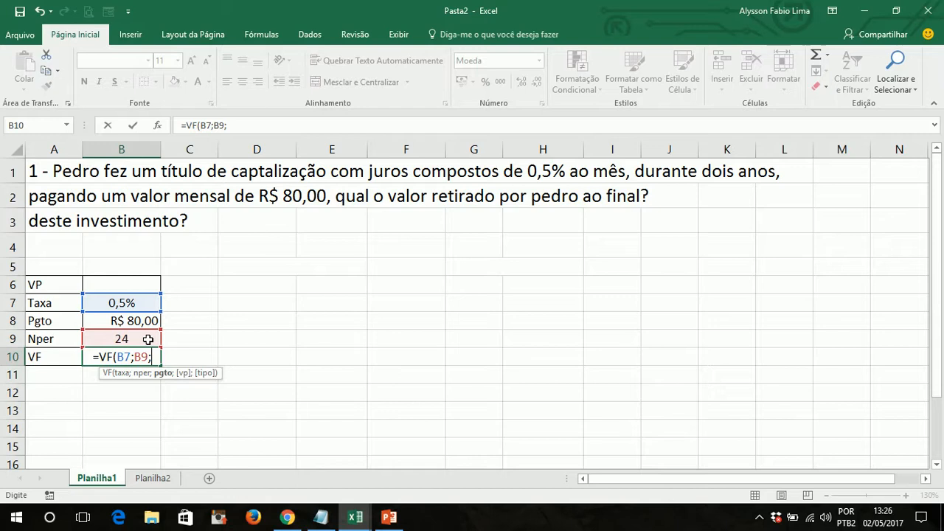
pyautogui.write('-')
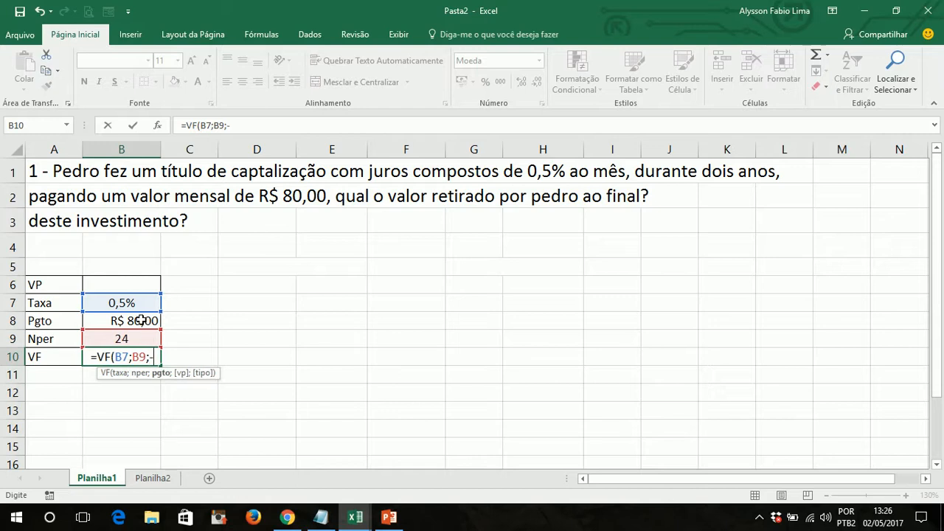
pyautogui.click(140, 321)
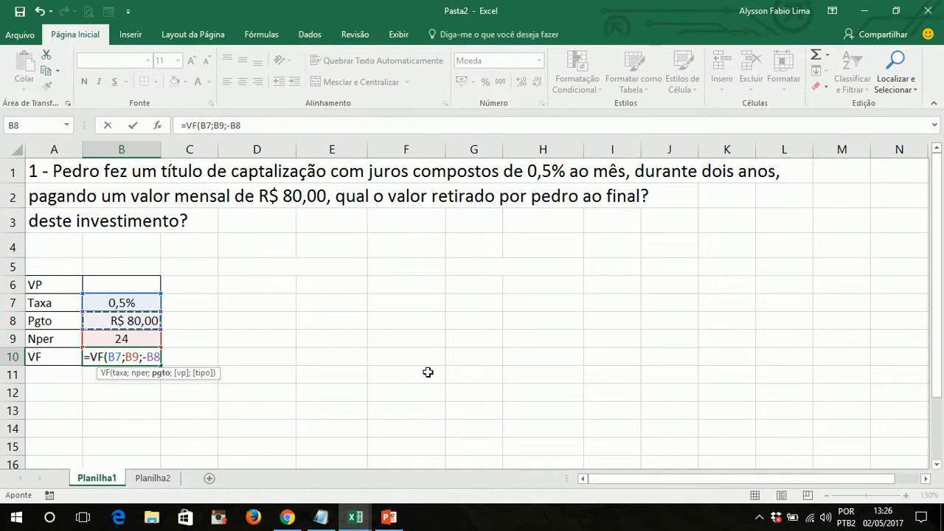
pyautogui.write(';')
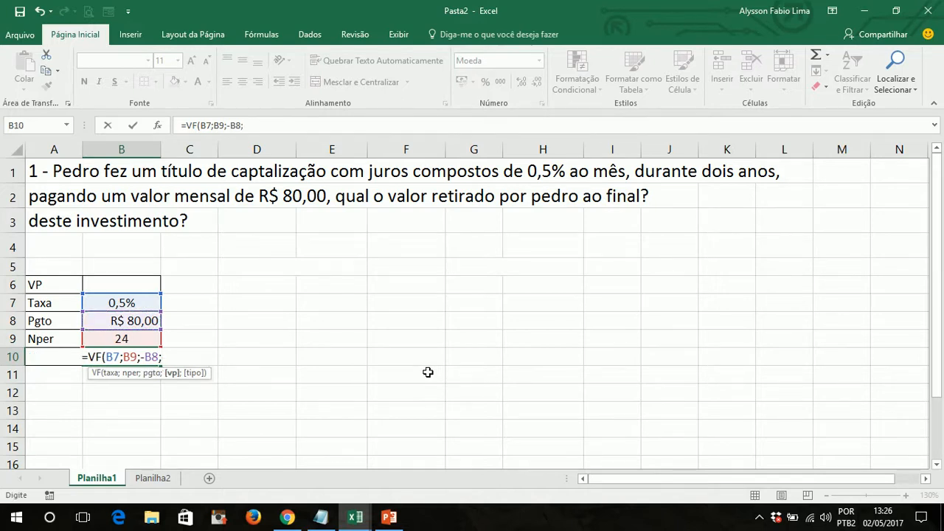
pyautogui.write(';0')
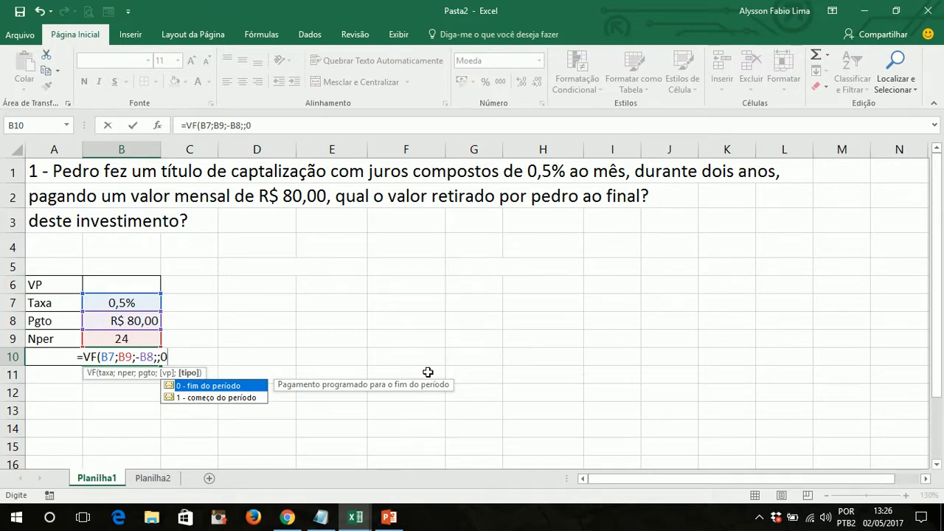
pyautogui.write(')')
pyautogui.press('Return')
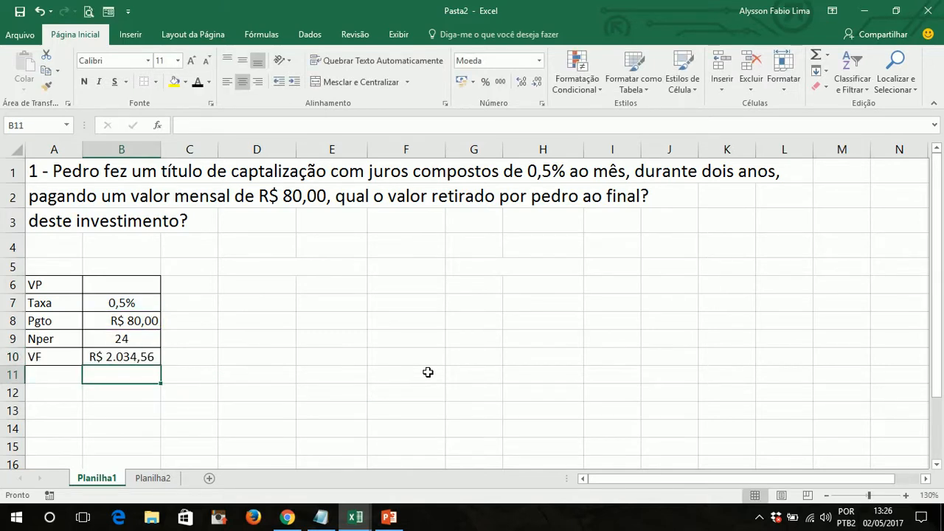
# - Review the arguments of the VF formula in cell B10 without changing it
pyautogui.press('Up')
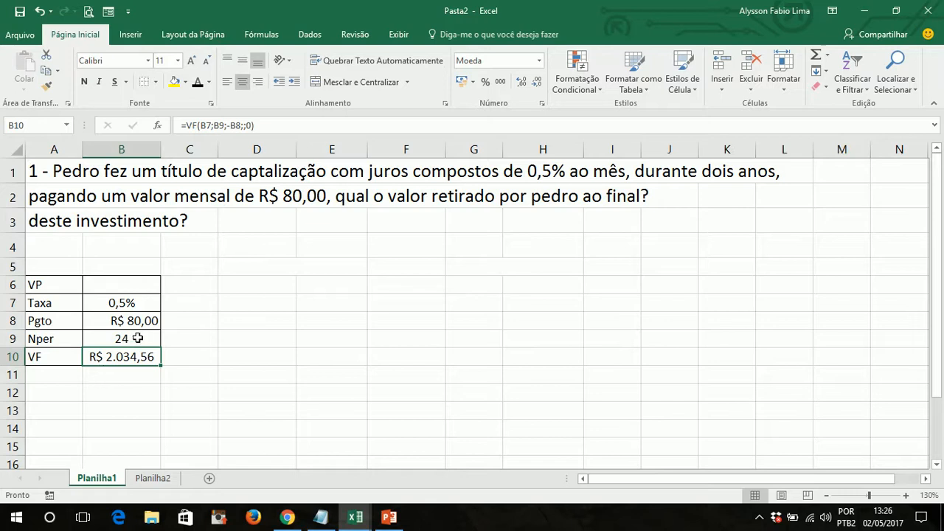
pyautogui.doubleClick(117, 356)
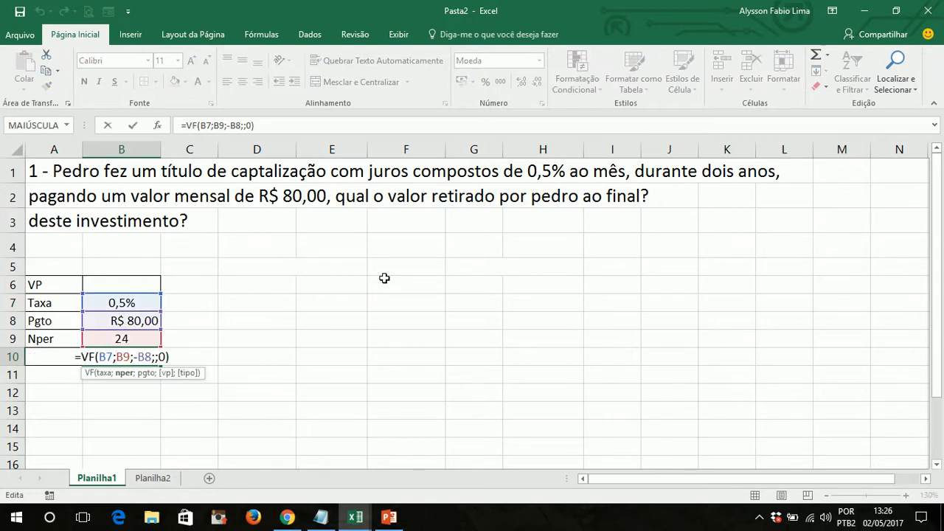
pyautogui.press('Return')
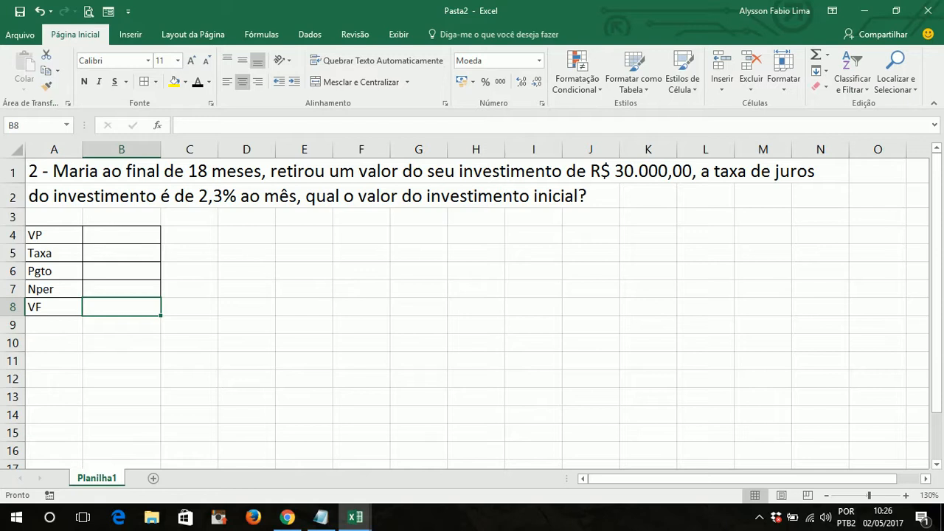
pyautogui.click(198, 346)
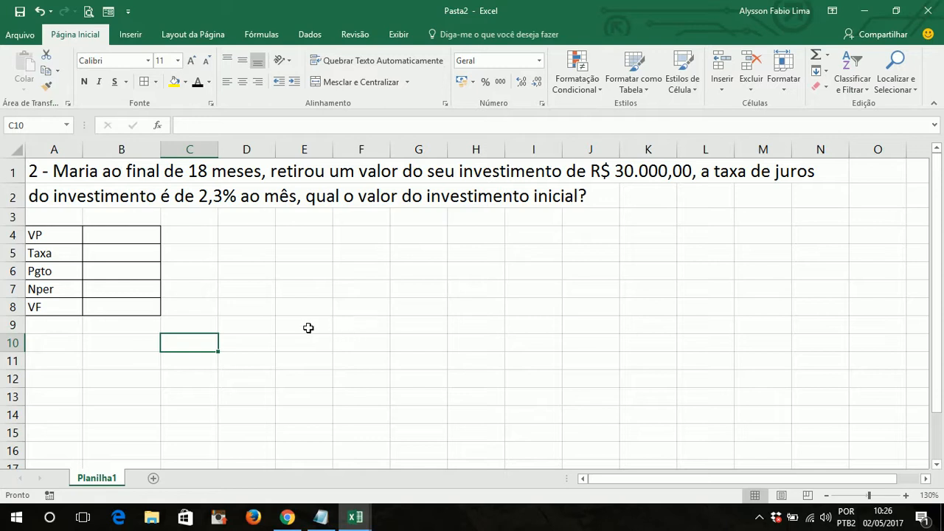
pyautogui.moveTo(193, 323); pyautogui.dragTo(34, 217)
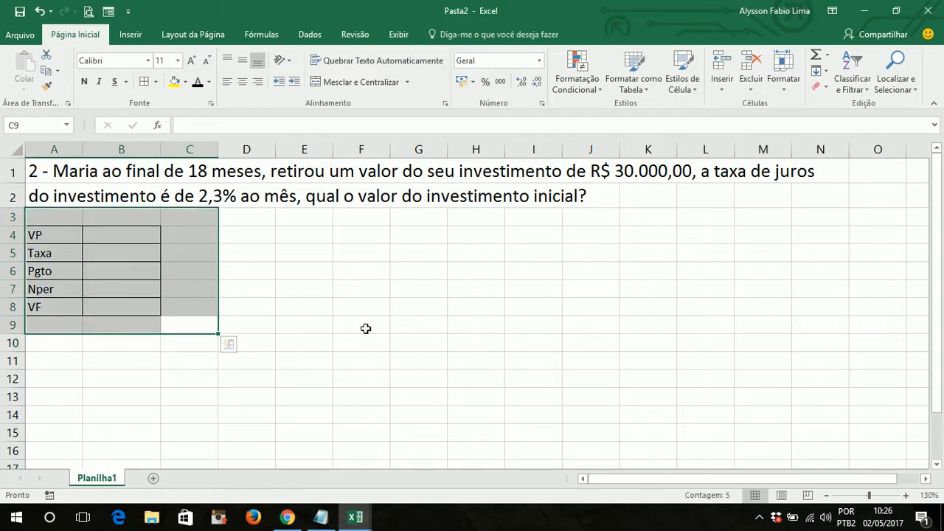
pyautogui.click(364, 327)
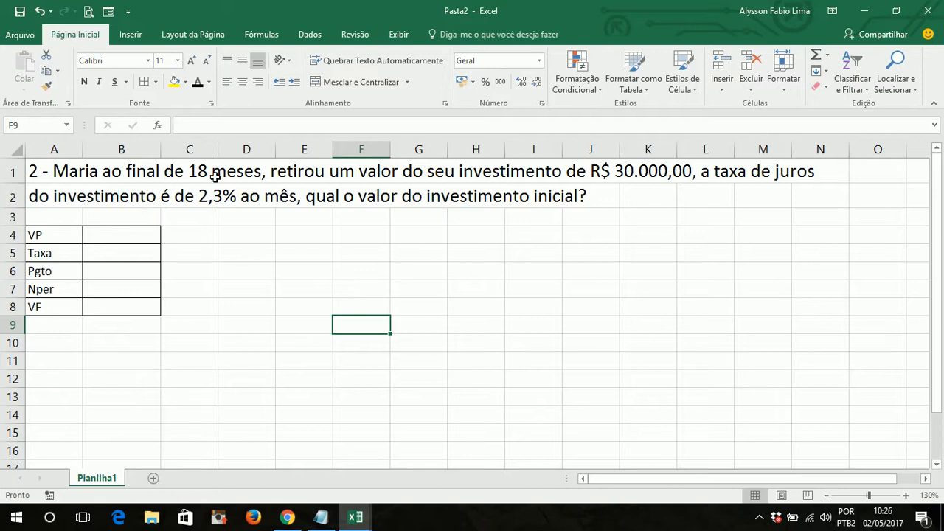
# - Enter 18 as the Nper value in cell B7 for the second exercise
pyautogui.click(136, 286)
pyautogui.write('18')
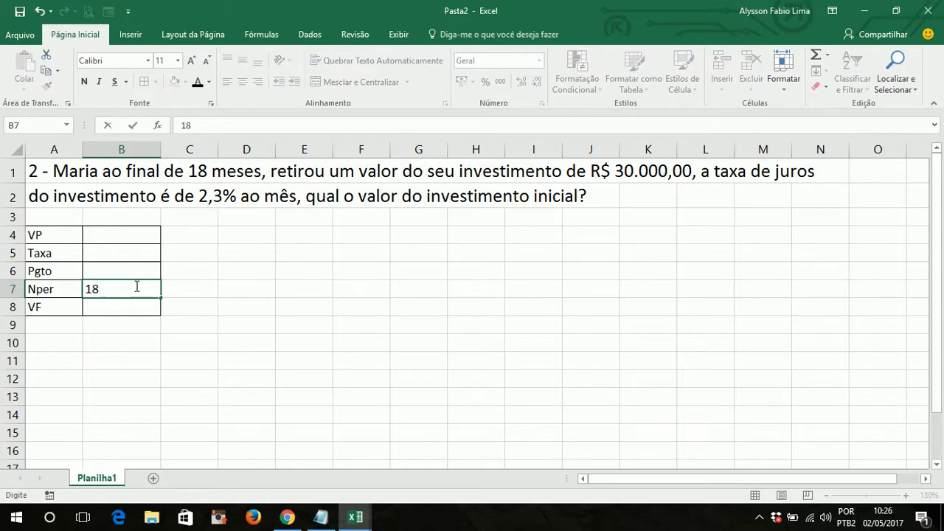
pyautogui.press('Tab')
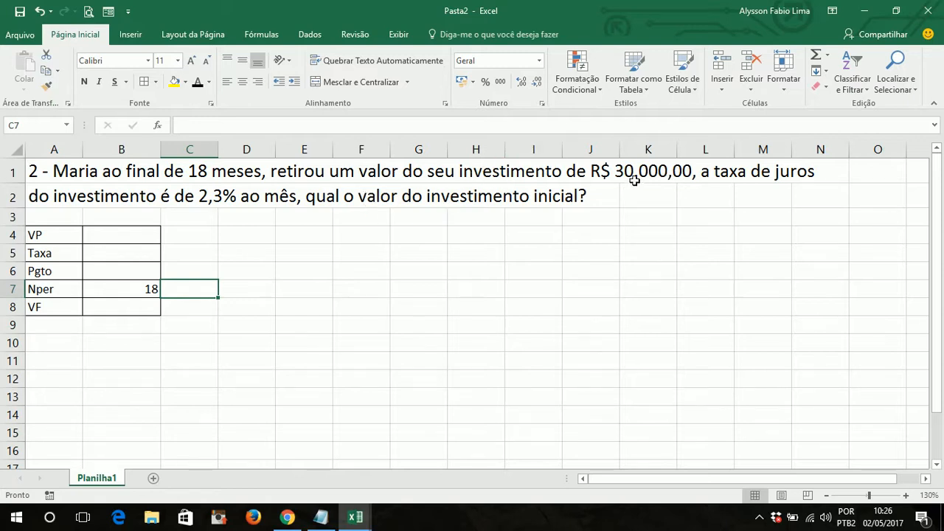
# - Enter the withdrawn amount of 30000 as the VF value in cell B8
pyautogui.click(138, 306)
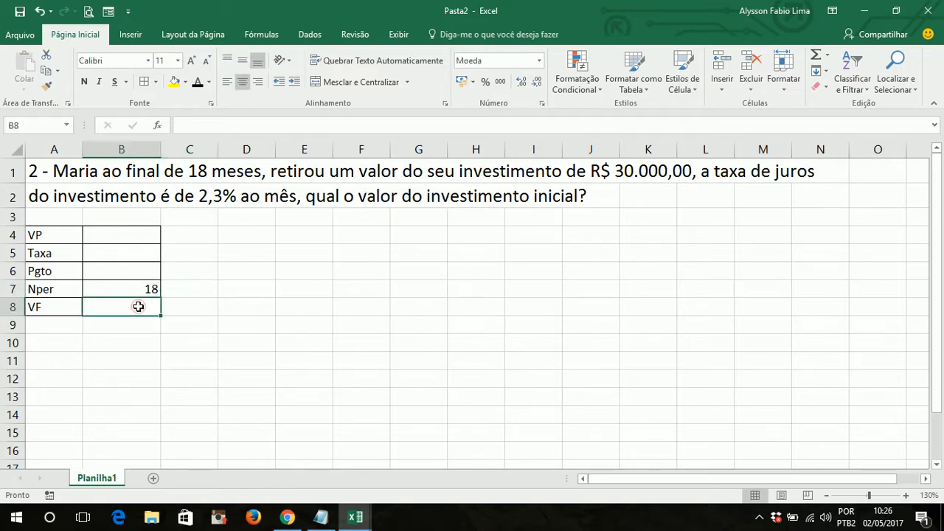
pyautogui.write('30.0')
pyautogui.write('0000')
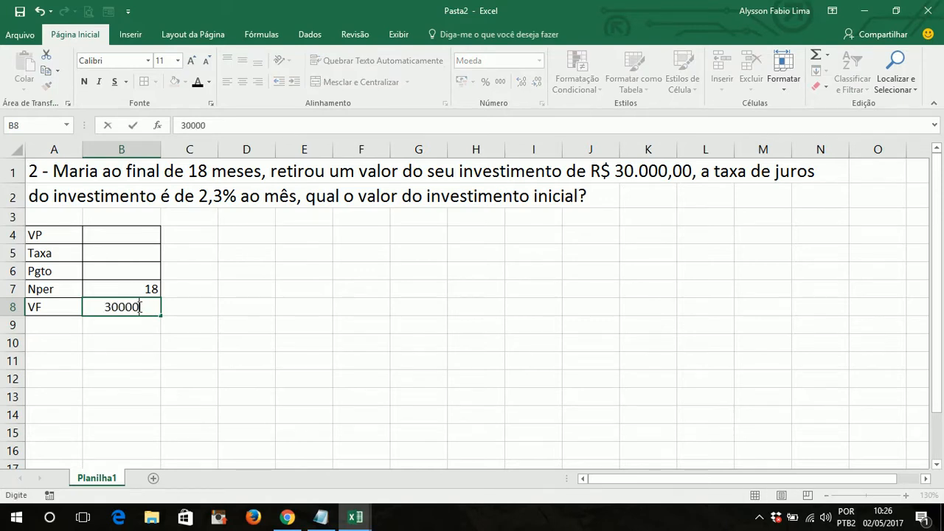
pyautogui.press('Return')
pyautogui.click(314, 294)
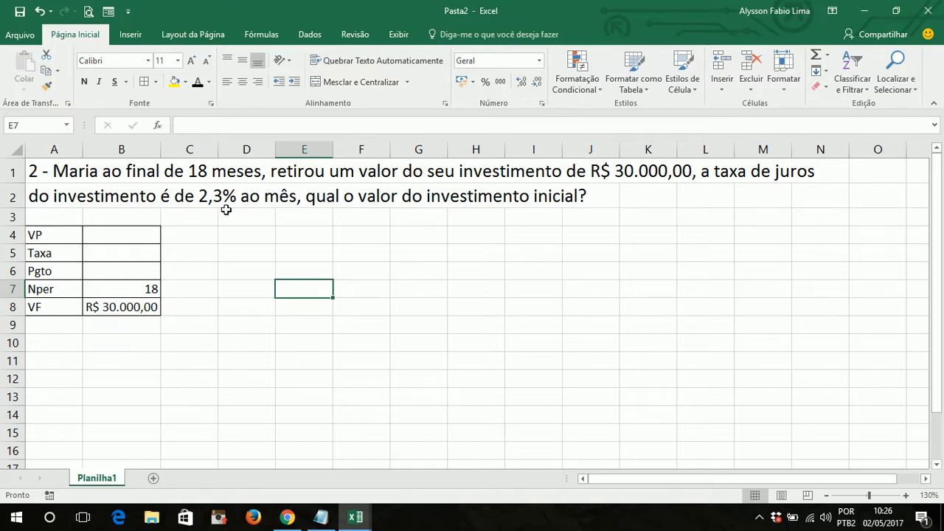
# - Enter the monthly interest rate of 2,3% in the Taxa cell B5
pyautogui.click(133, 256)
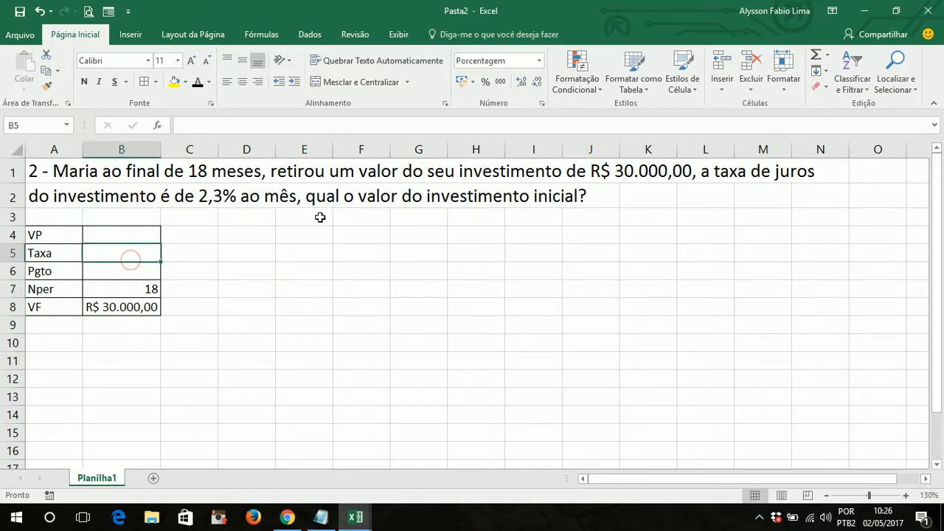
pyautogui.write('2,3')
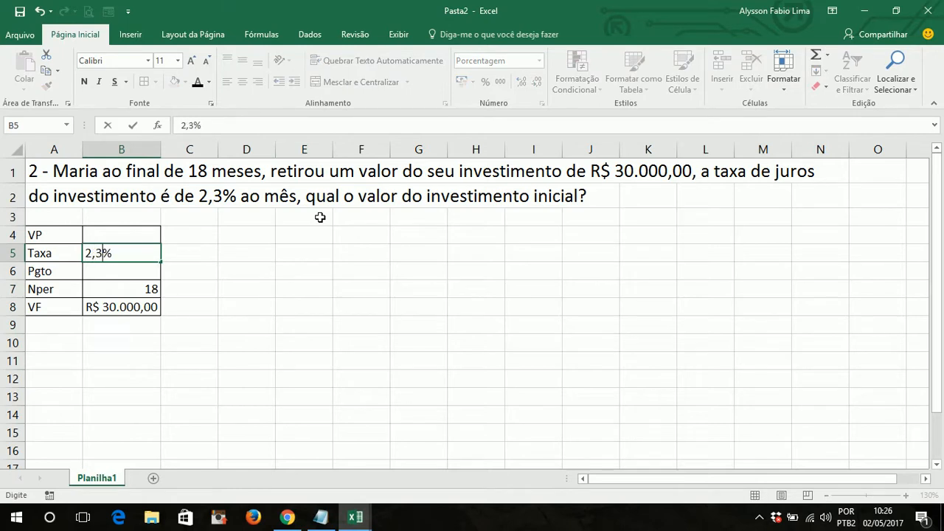
pyautogui.press('Return')
pyautogui.click(343, 255)
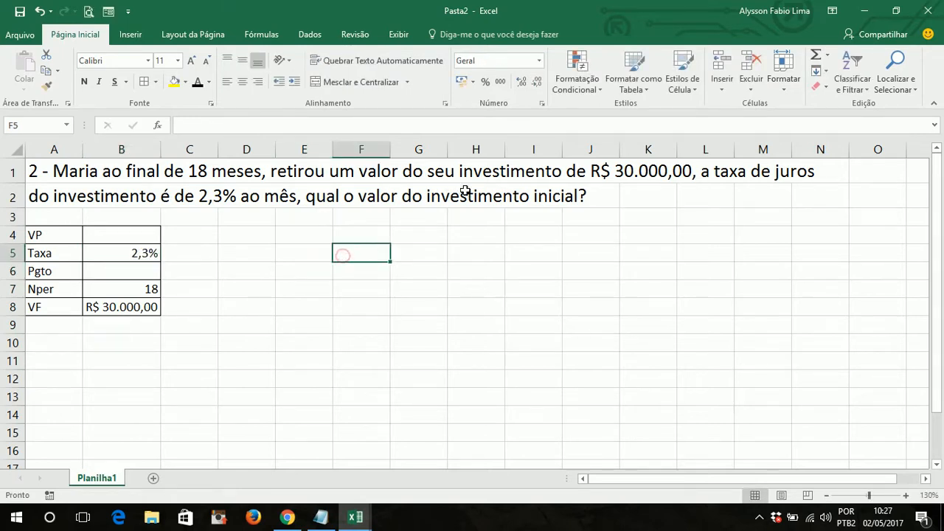
# - Mark the VP value in cell B4 as unknown with a question mark and center it in the cell
pyautogui.click(149, 235)
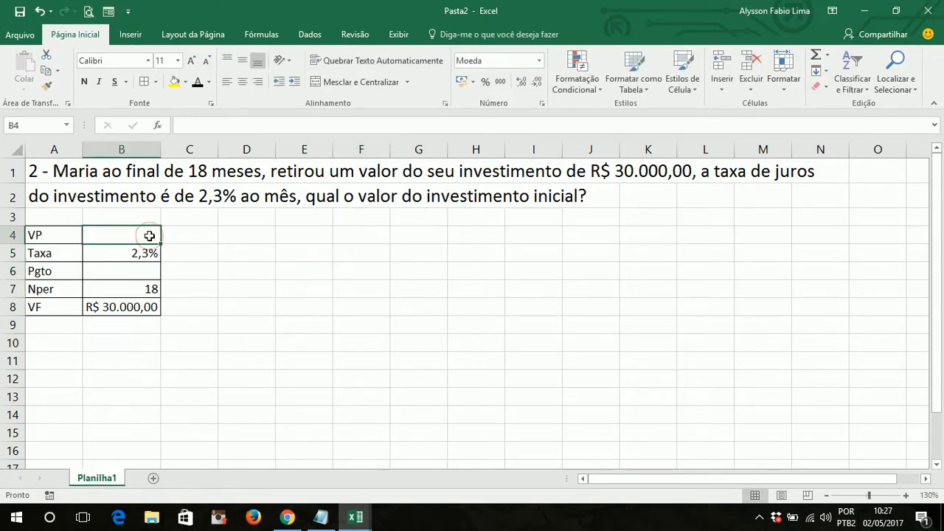
pyautogui.write('?')
pyautogui.press('Return')
pyautogui.click(149, 235)
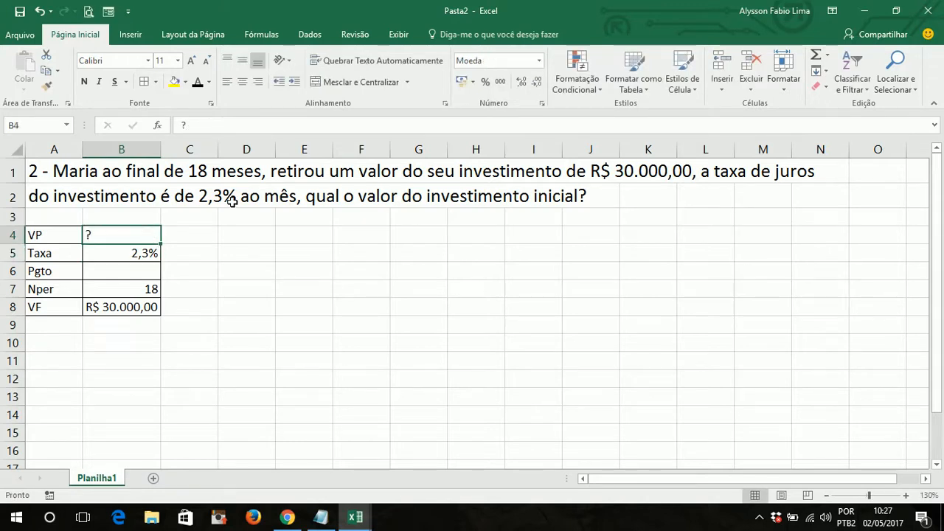
pyautogui.click(246, 81)
pyautogui.click(236, 271)
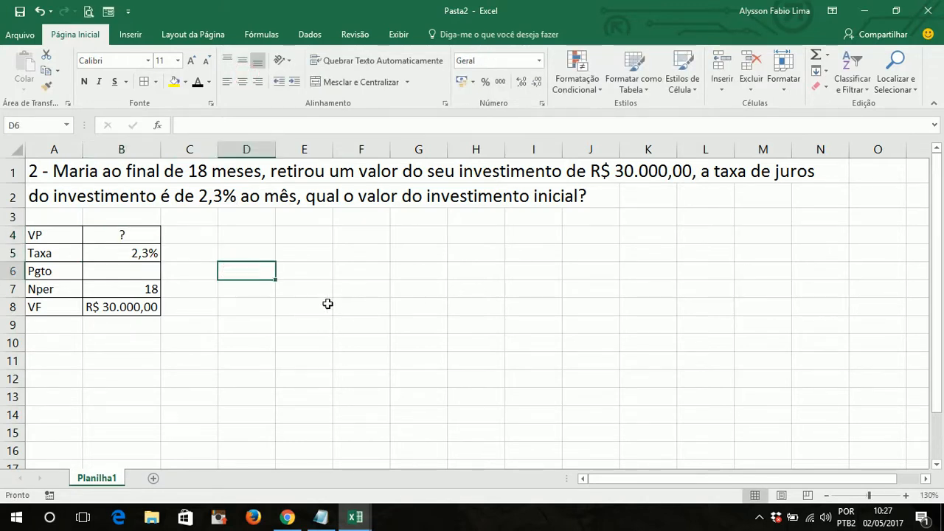
pyautogui.click(327, 304)
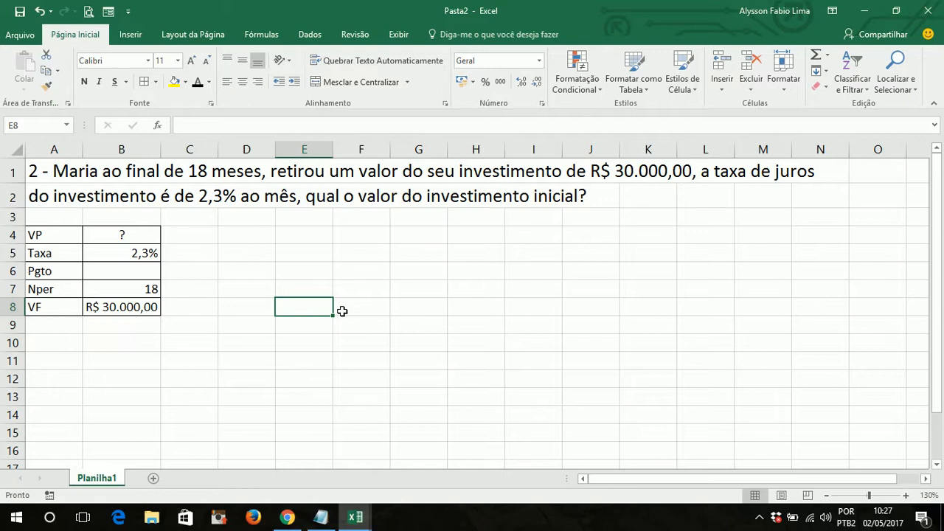
pyautogui.click(150, 289)
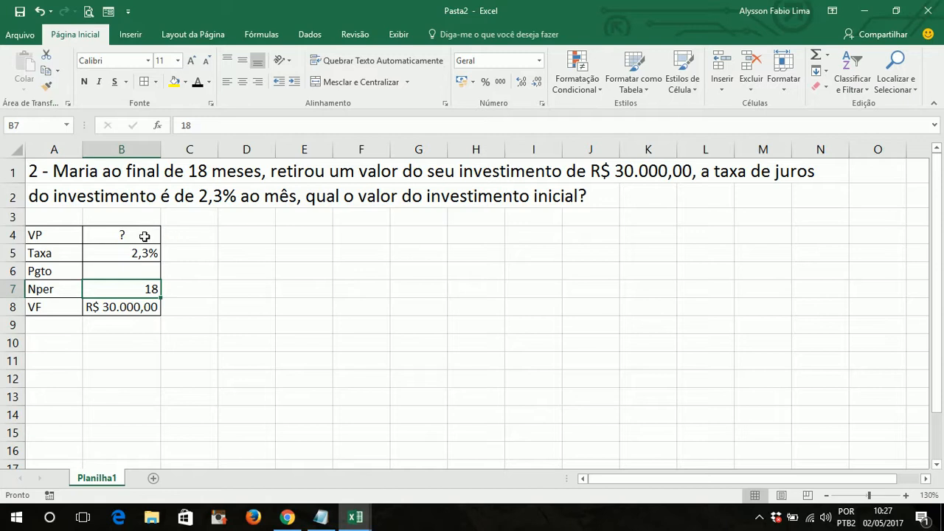
# - Replace the question mark in the VP cell B4 with the formula =VP(B5;B7;;-B8;0)
pyautogui.click(145, 236)
pyautogui.press('Delete')
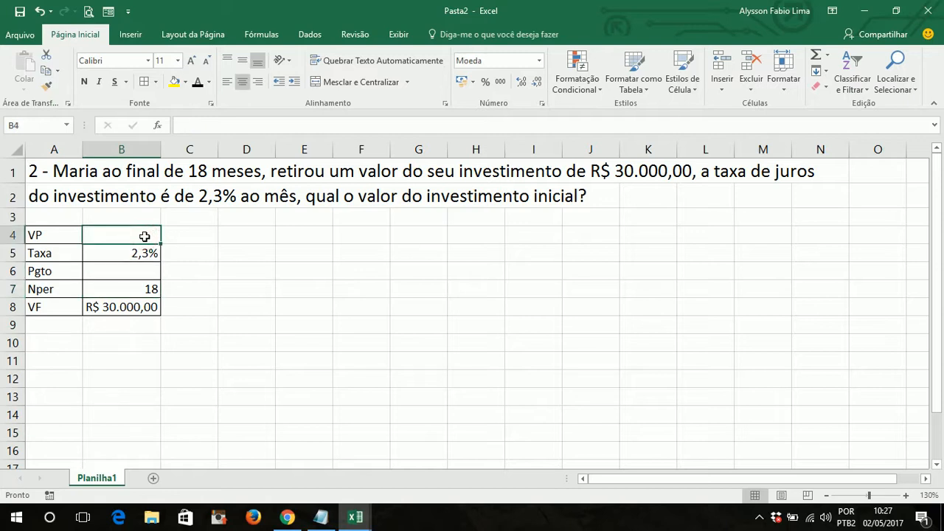
pyautogui.write('=vp')
pyautogui.press('Tab')
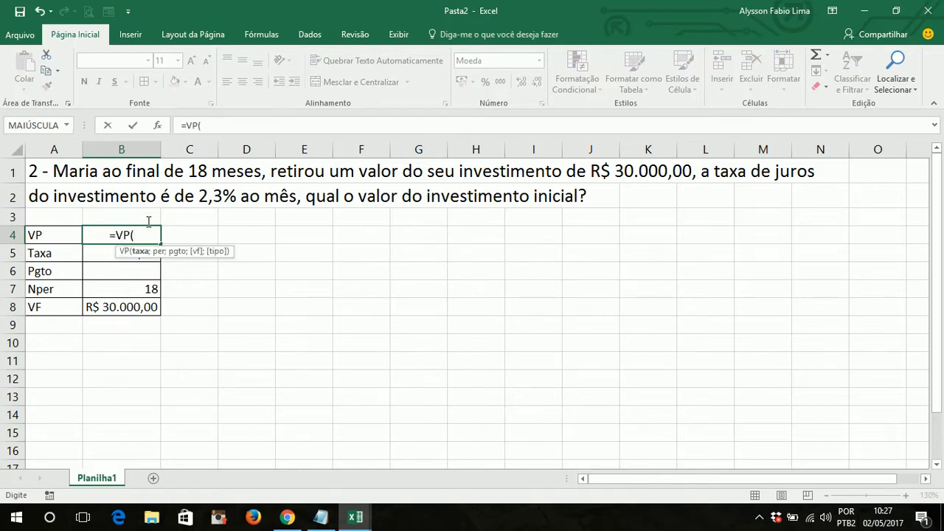
pyautogui.click(90, 254)
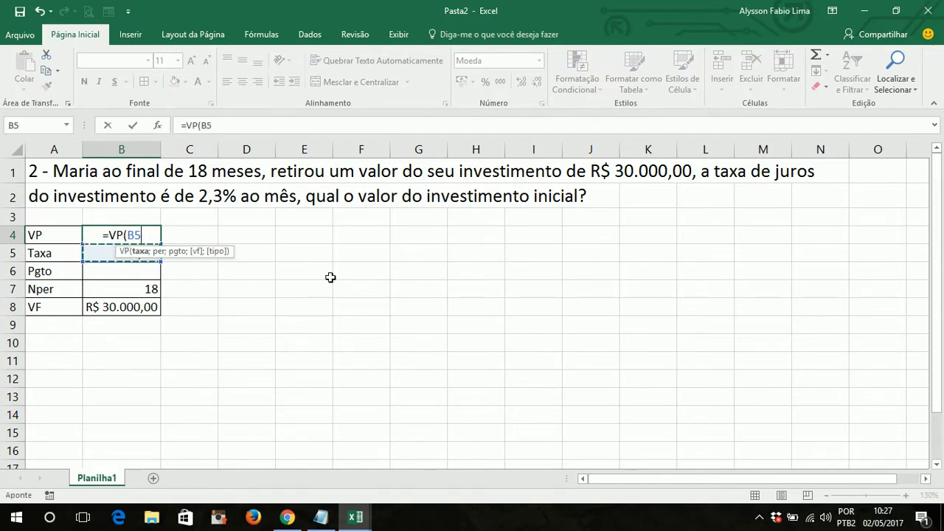
pyautogui.write(';')
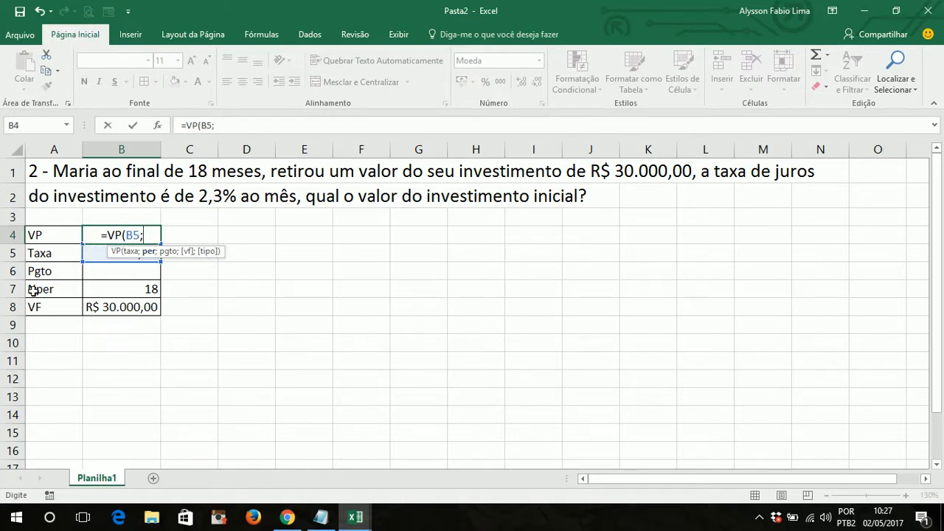
pyautogui.click(138, 289)
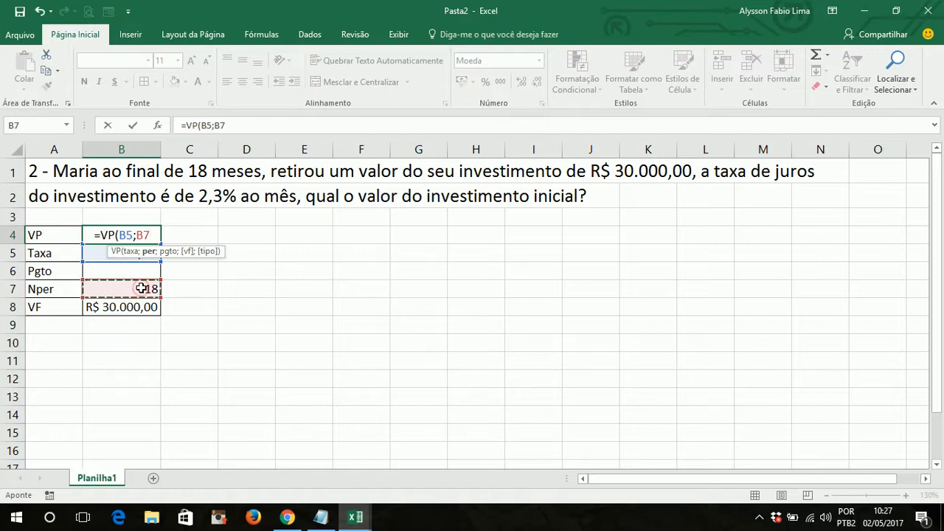
pyautogui.write(';')
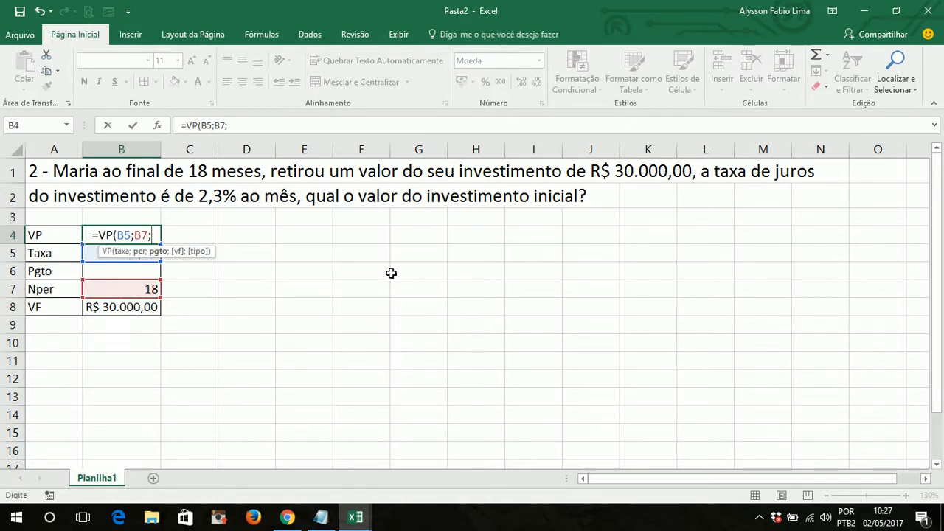
pyautogui.write(';')
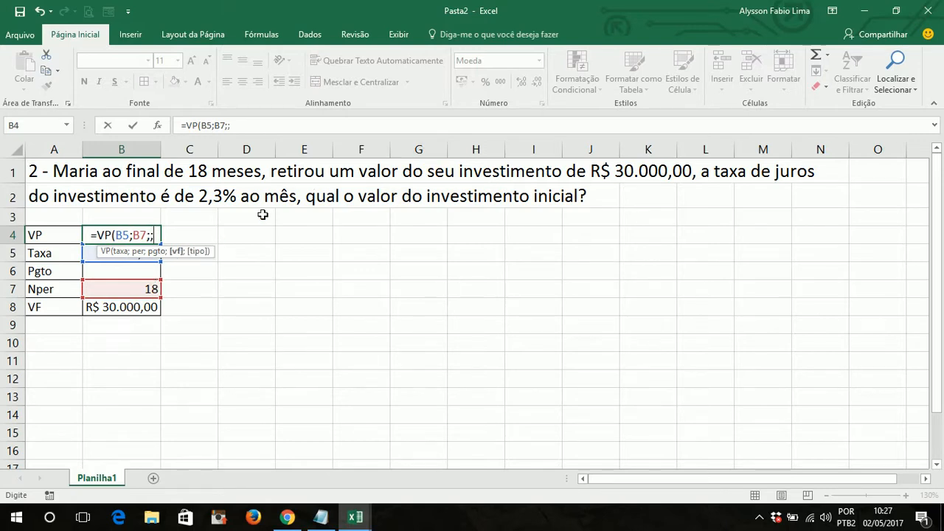
pyautogui.write('-')
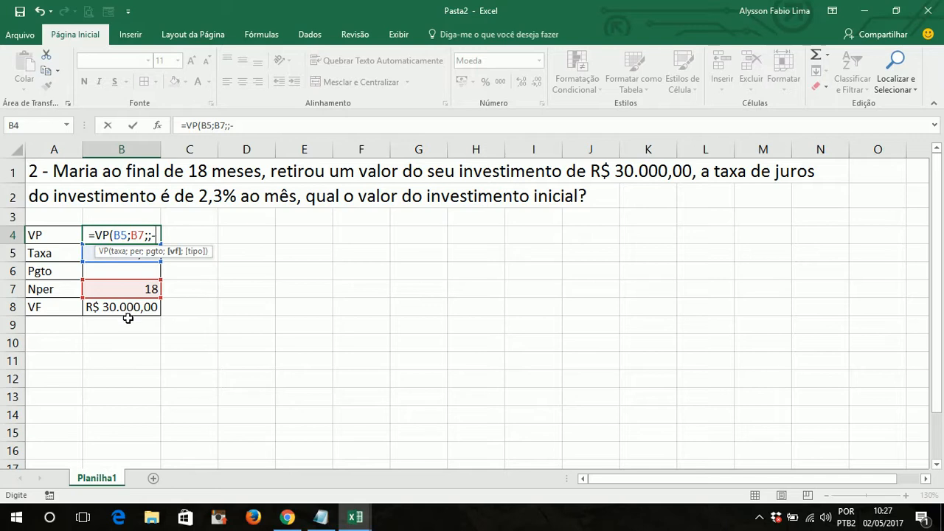
pyautogui.click(122, 307)
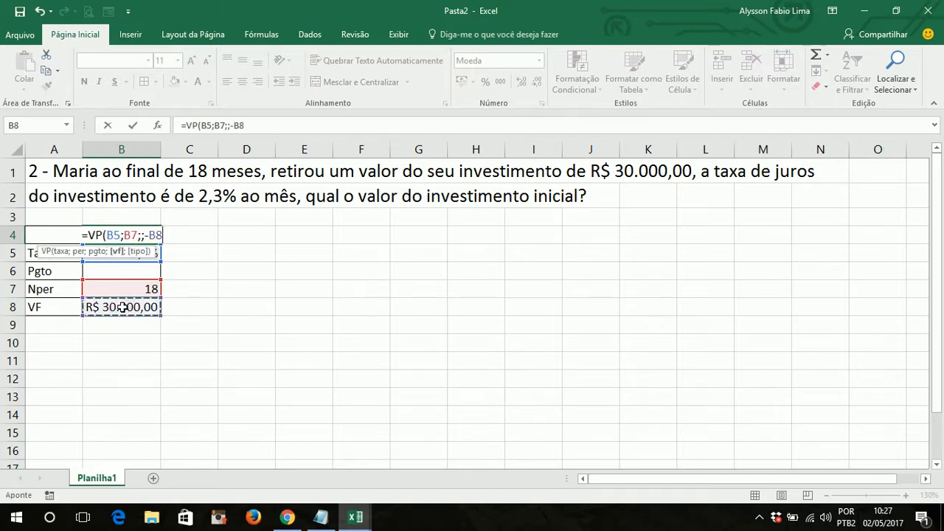
pyautogui.write(';')
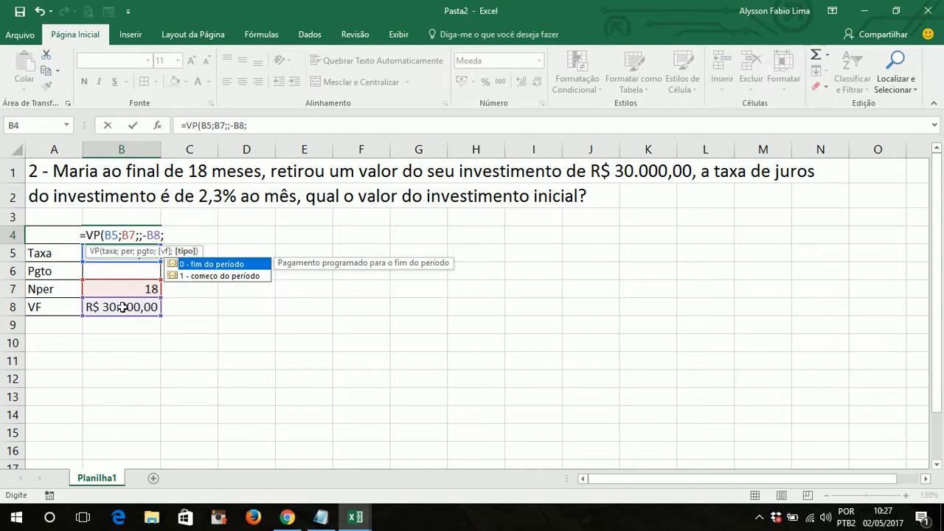
pyautogui.write('0')
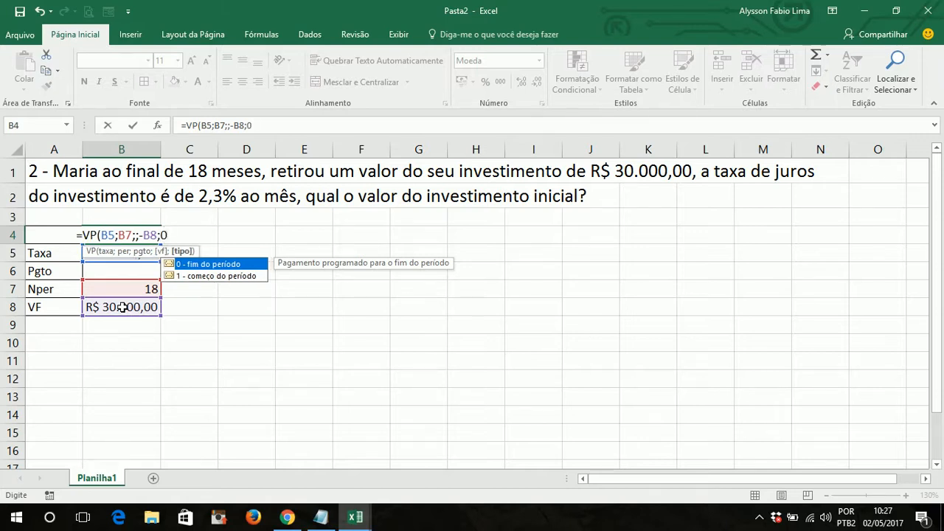
pyautogui.write(')')
pyautogui.press('Return')
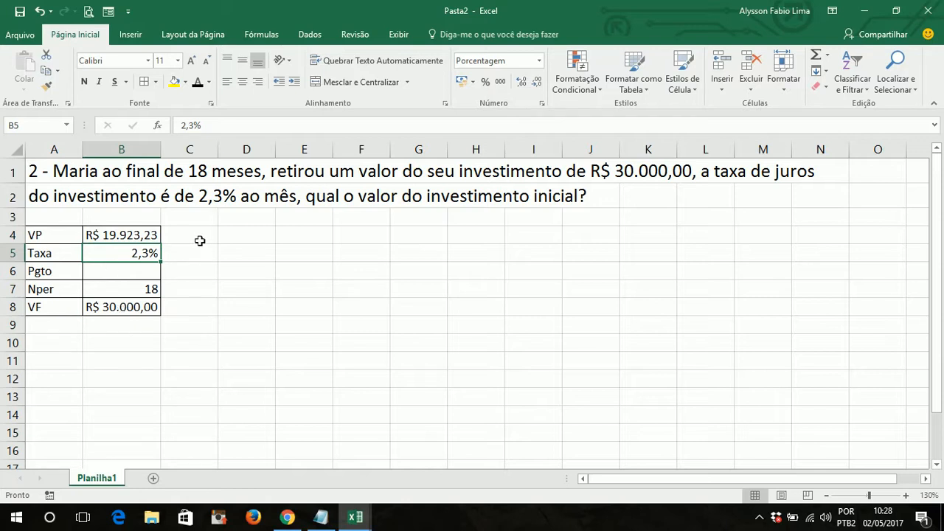
pyautogui.click(199, 238)
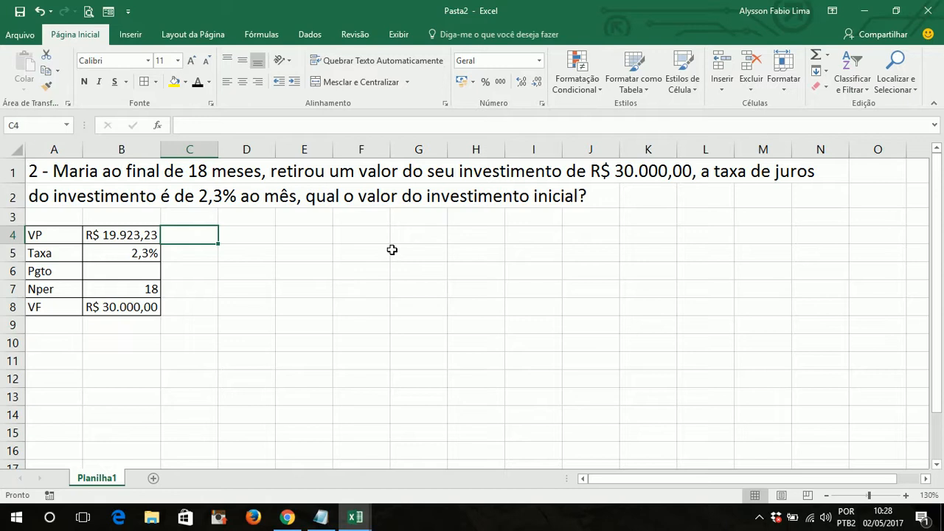
# - Review the VP formula in cell B4 argument by argument: taxa, per, pgto, vf and tipo
pyautogui.doubleClick(116, 234)
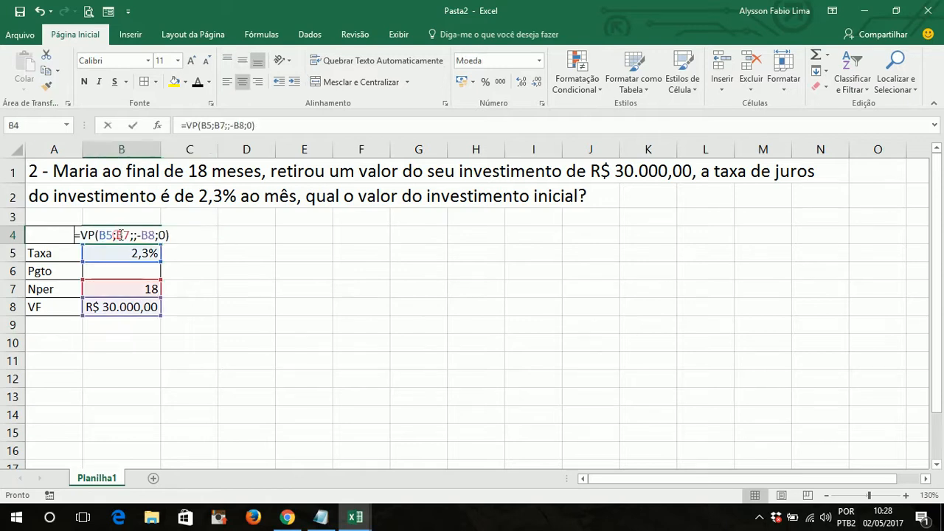
pyautogui.press('Return')
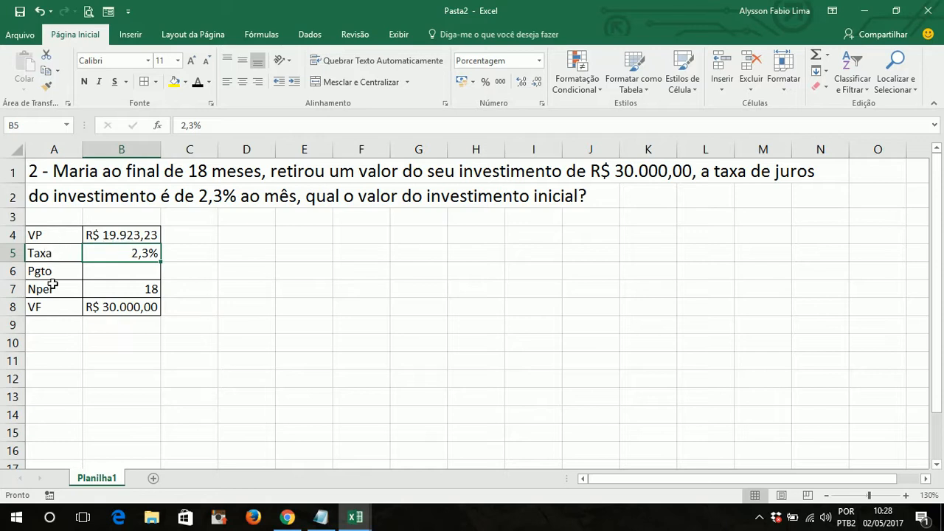
pyautogui.doubleClick(90, 235)
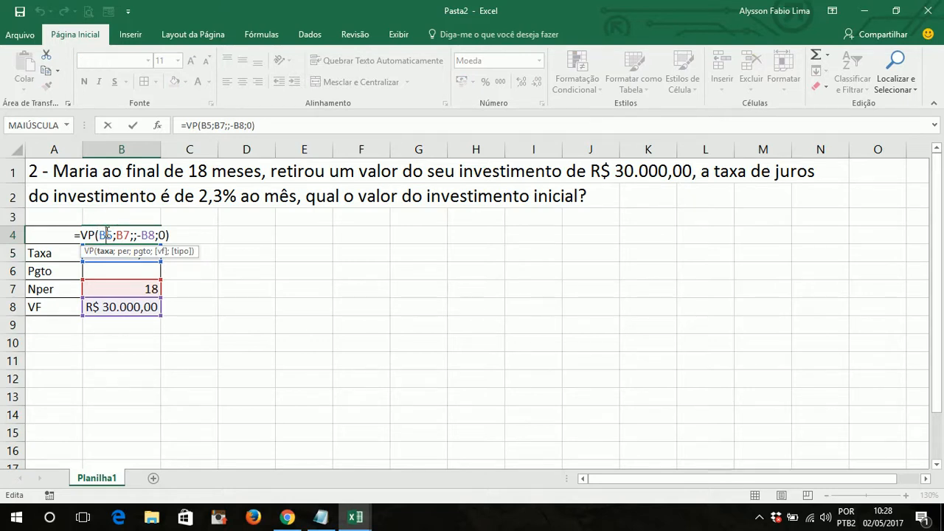
pyautogui.click(125, 235)
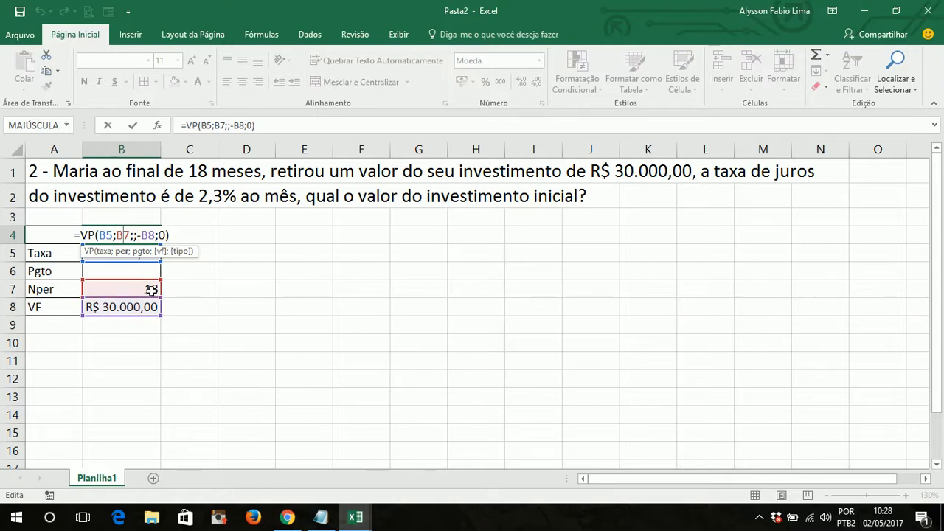
pyautogui.click(135, 235)
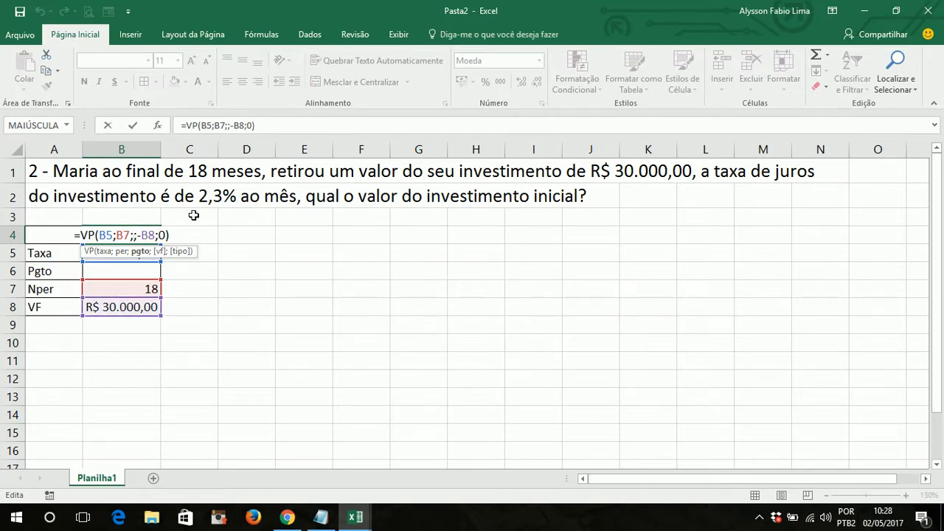
pyautogui.click(150, 235)
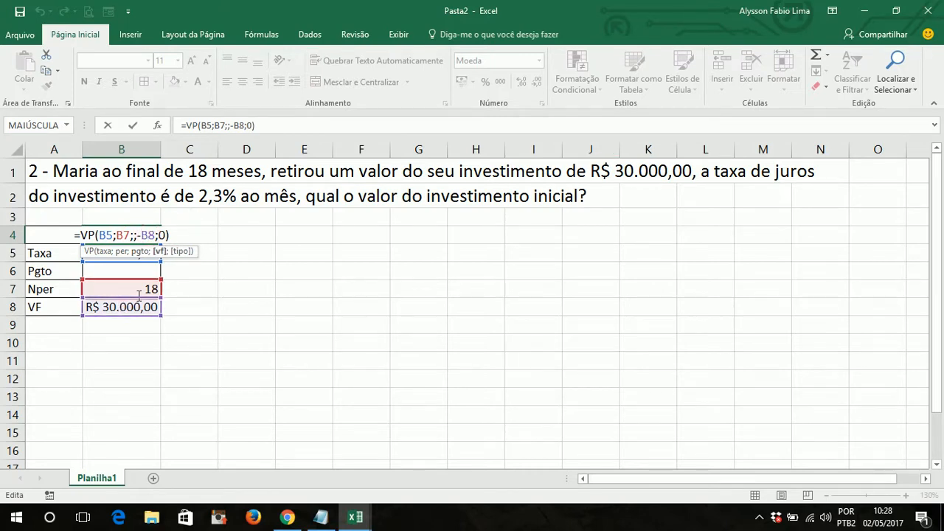
pyautogui.click(167, 235)
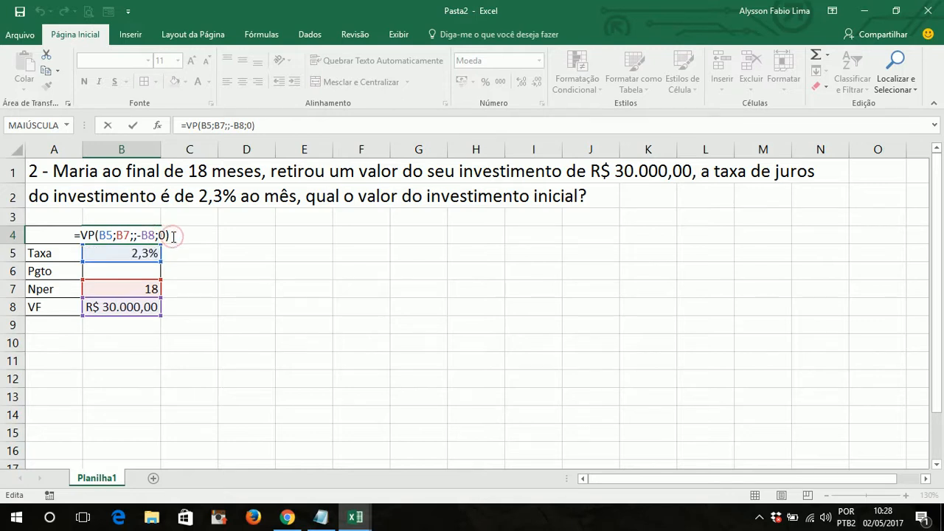
pyautogui.press('Return')
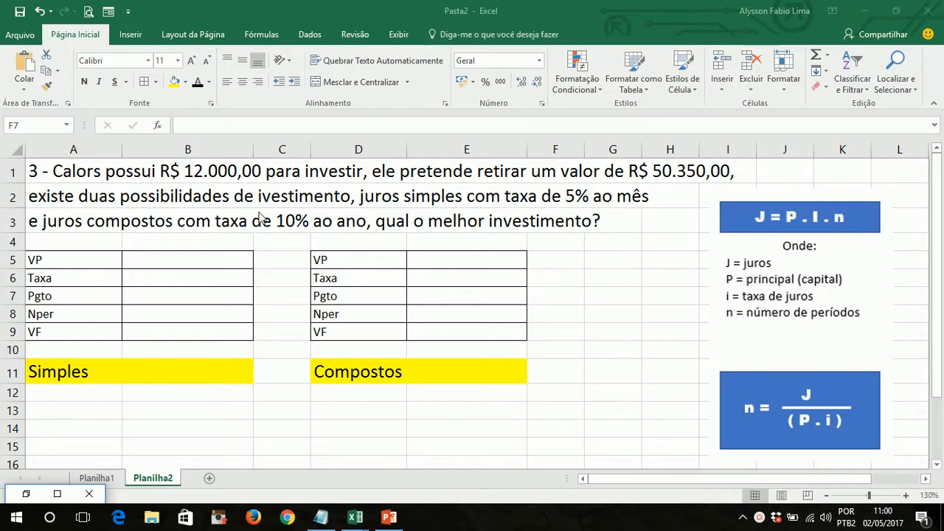
# - For the third exercise, enter 12000 as the VP value in both the Simples table (B5) and the Compostos table (E5)
pyautogui.click(199, 260)
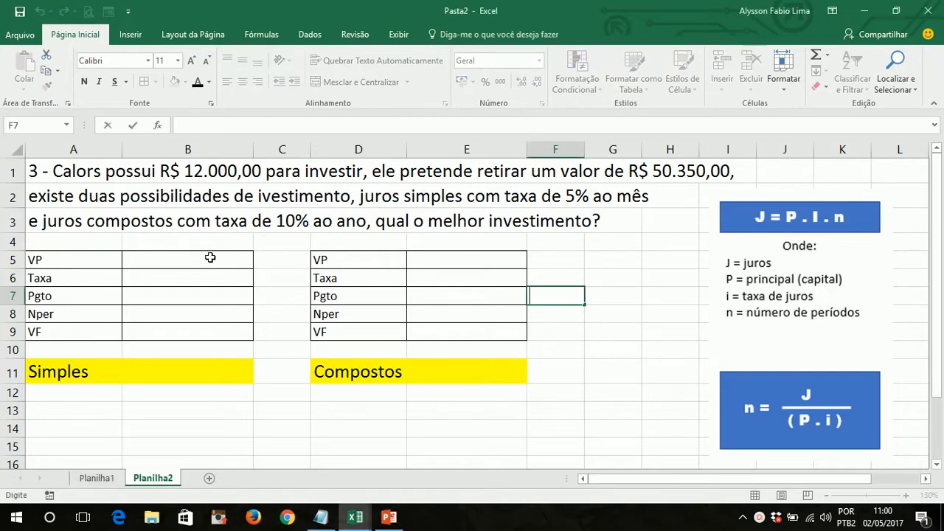
pyautogui.click(209, 258)
pyautogui.write('12000')
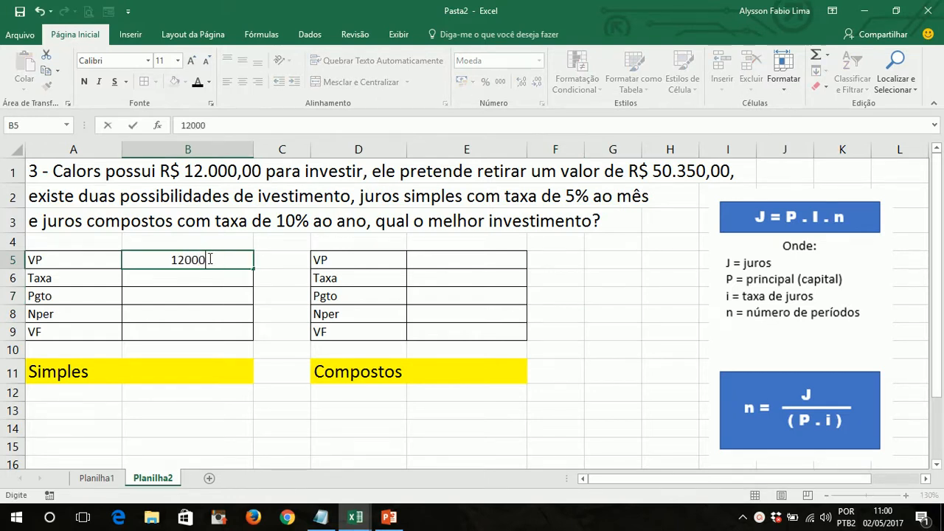
pyautogui.press('Return')
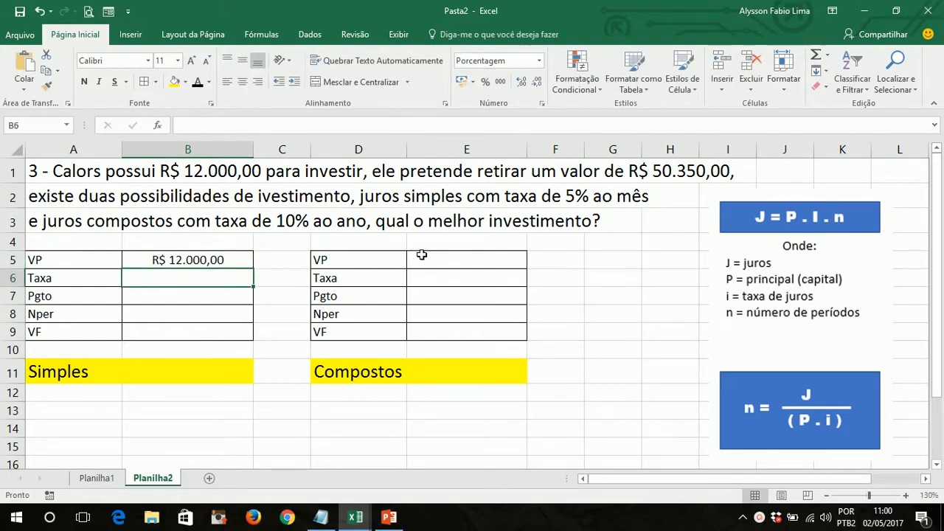
pyautogui.click(425, 258)
pyautogui.write('12000')
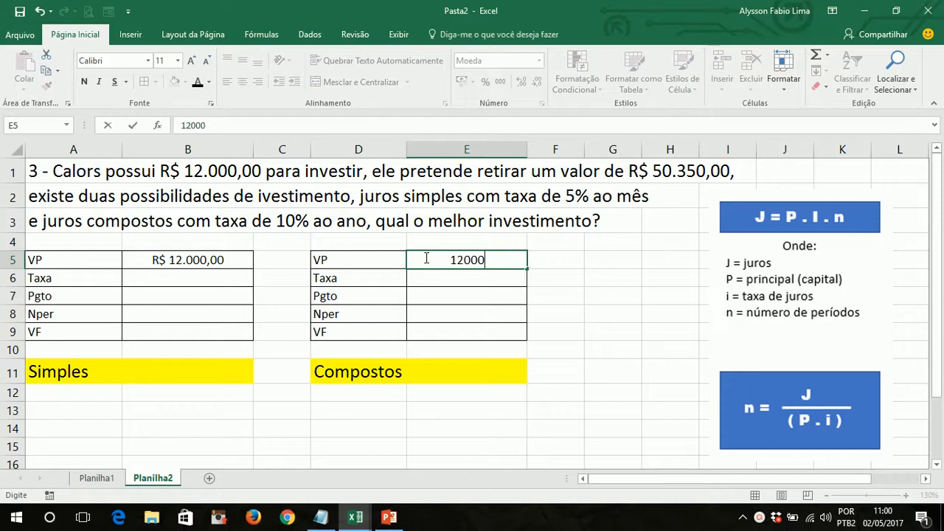
pyautogui.press('Return')
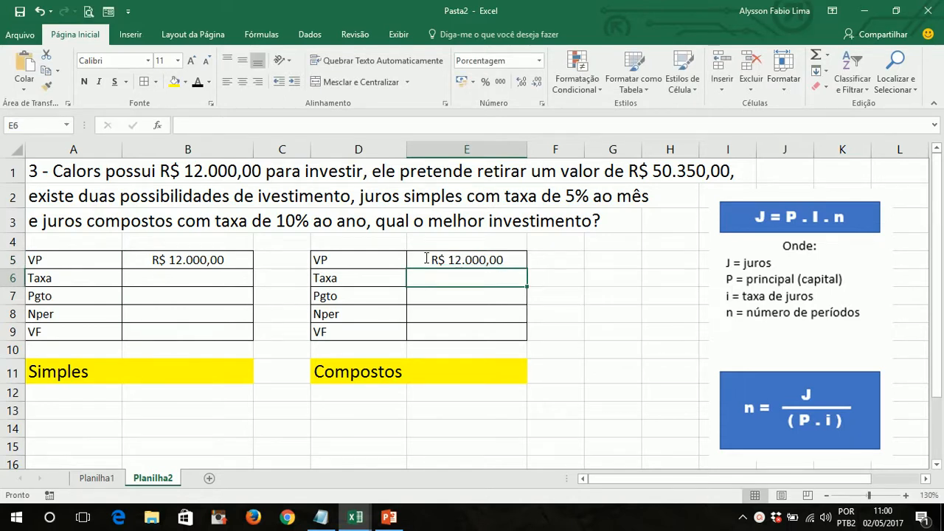
# - Enter 50350 as the VF value in cell E9 of the Compostos table and cell B9 of the Simples table
pyautogui.click(457, 332)
pyautogui.write('50350')
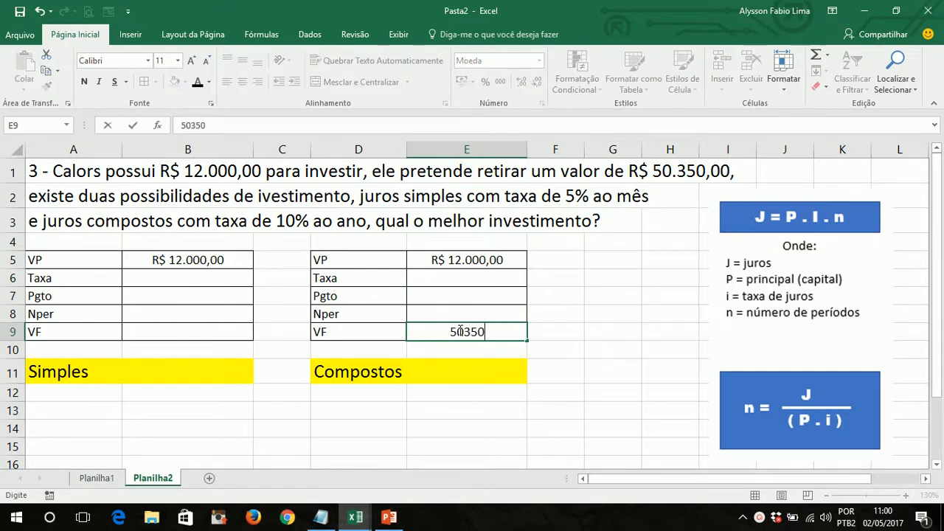
pyautogui.press('Return')
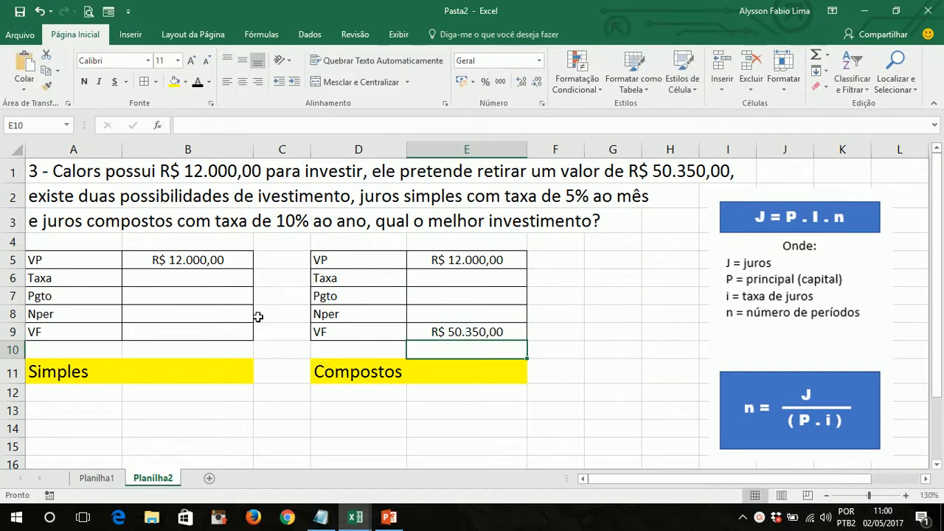
pyautogui.click(196, 332)
pyautogui.write('50')
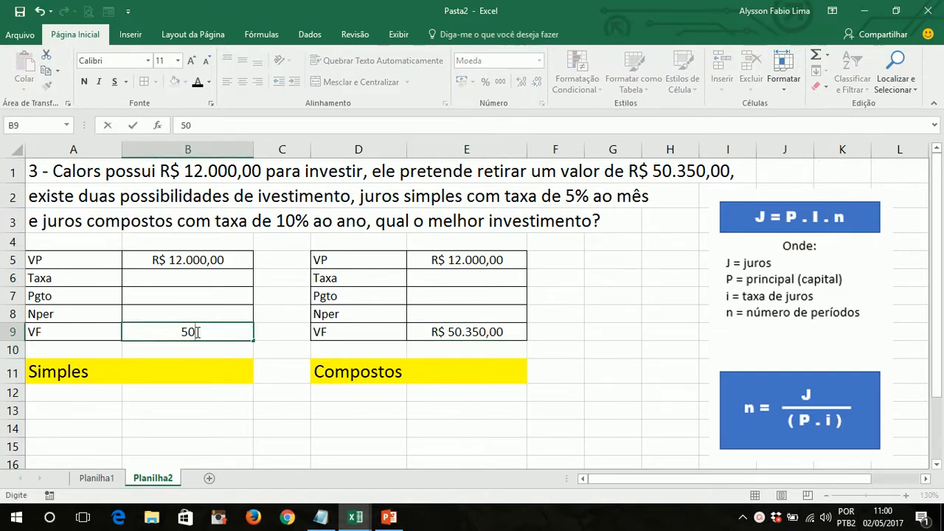
pyautogui.write('.350')
pyautogui.press('Return')
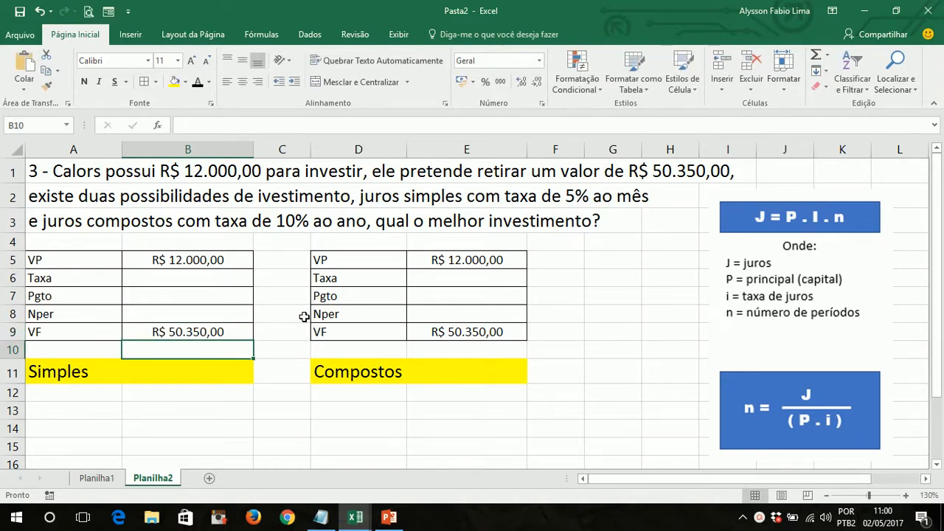
# - Set the Taxa to 5% in cell B6 of the Simples table and to 10% in cell E6 of the Compostos table
pyautogui.click(200, 281)
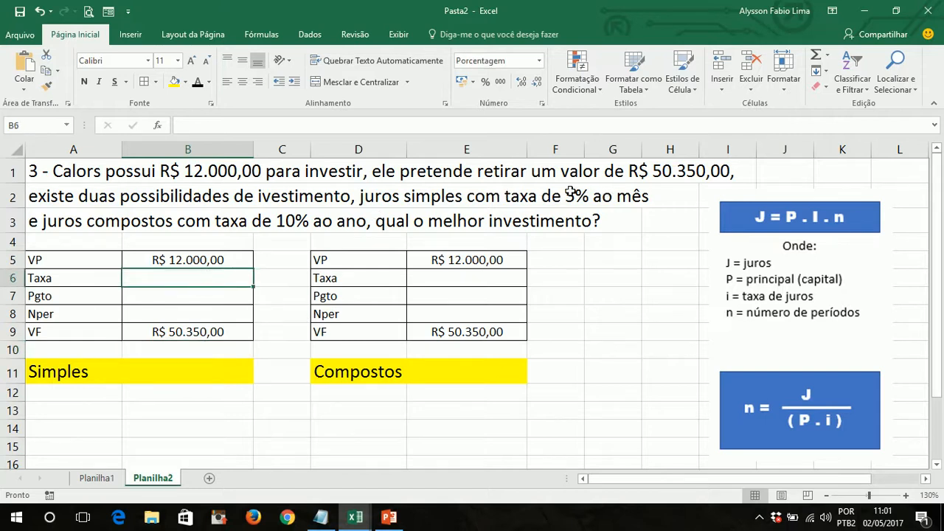
pyautogui.write('5%')
pyautogui.press('Return')
pyautogui.press('Right')
pyautogui.press('Right')
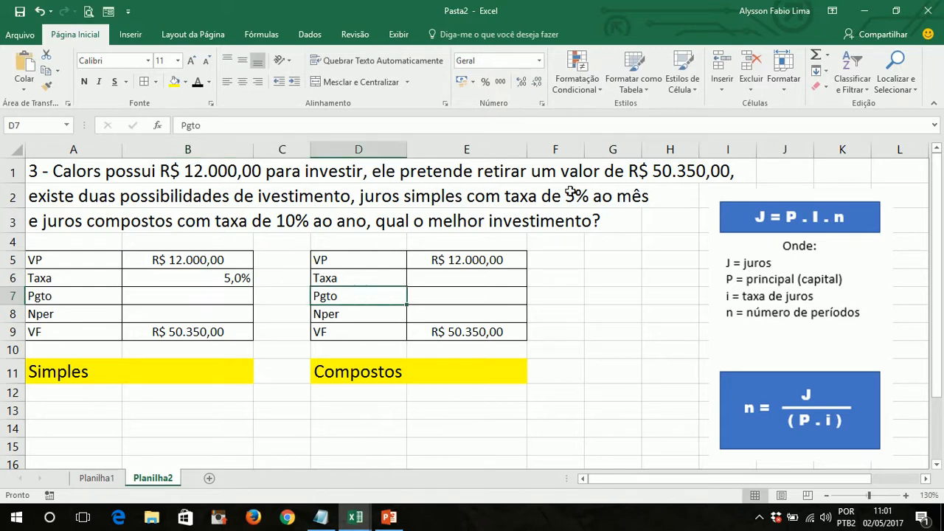
pyautogui.press('Up')
pyautogui.press('Right')
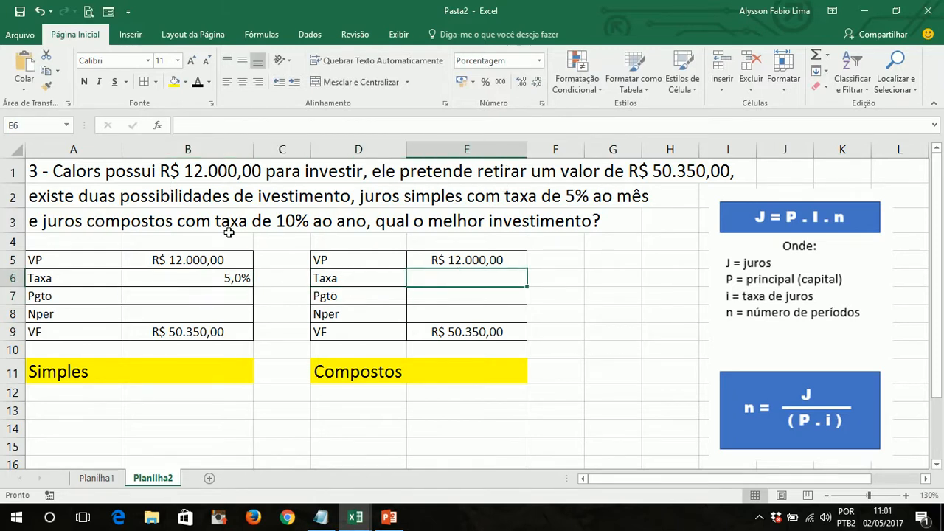
pyautogui.write('10%')
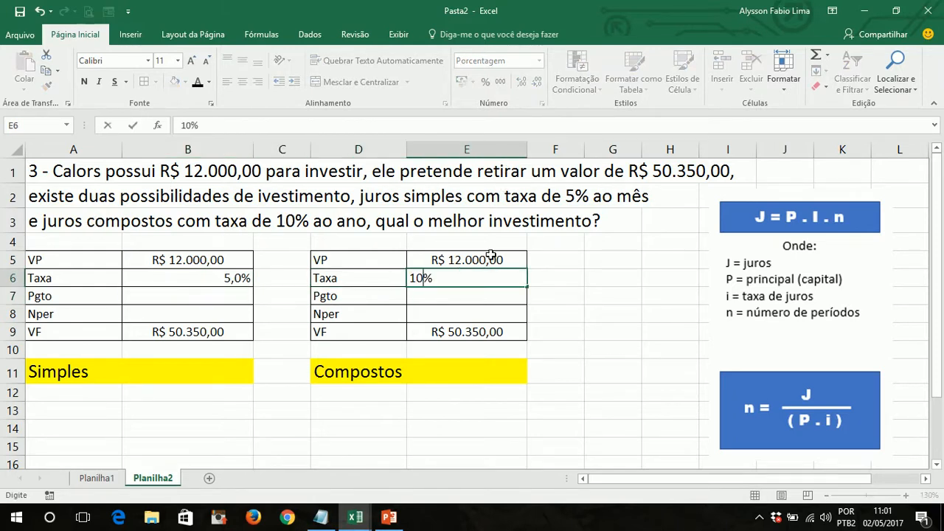
pyautogui.press('Return')
pyautogui.click(515, 277)
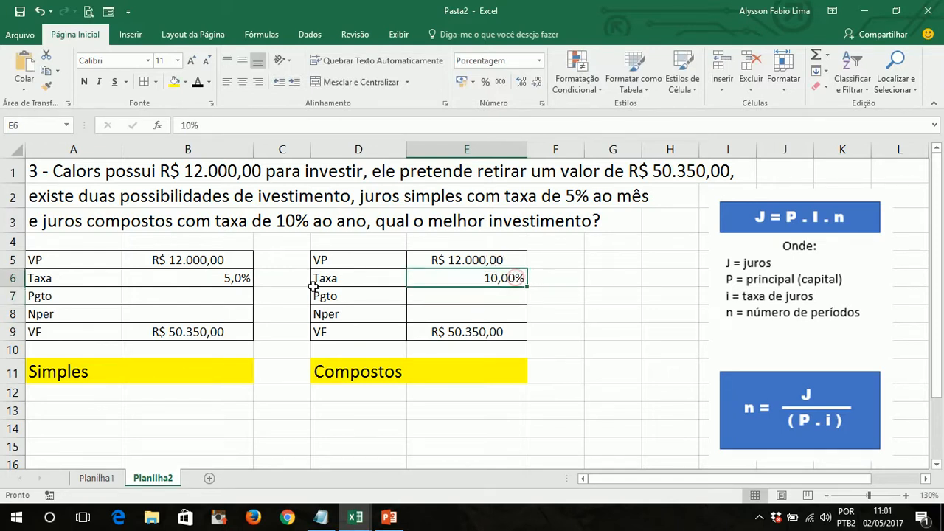
# - Mark the unknown Nper with a question mark in cell B8 of the Simples table and cell E8 of the Compostos table
pyautogui.click(231, 278)
pyautogui.click(226, 310)
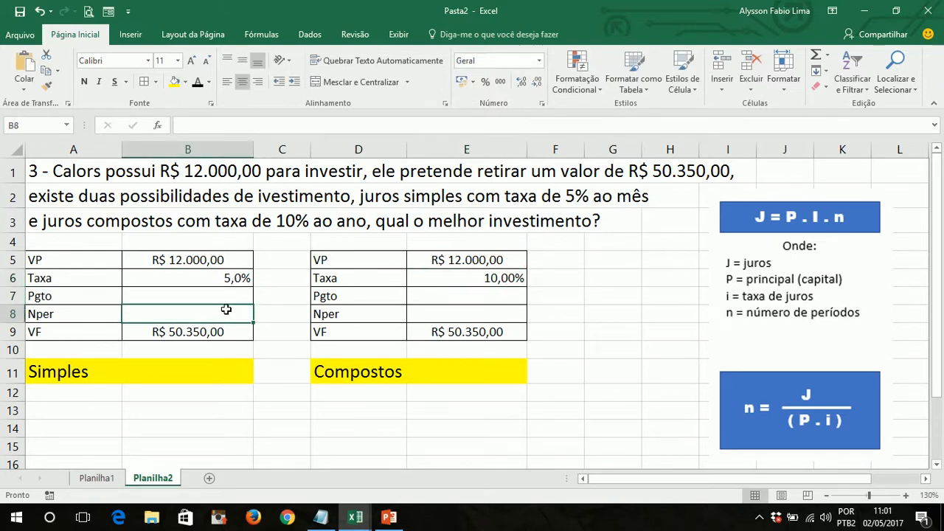
pyautogui.write('?')
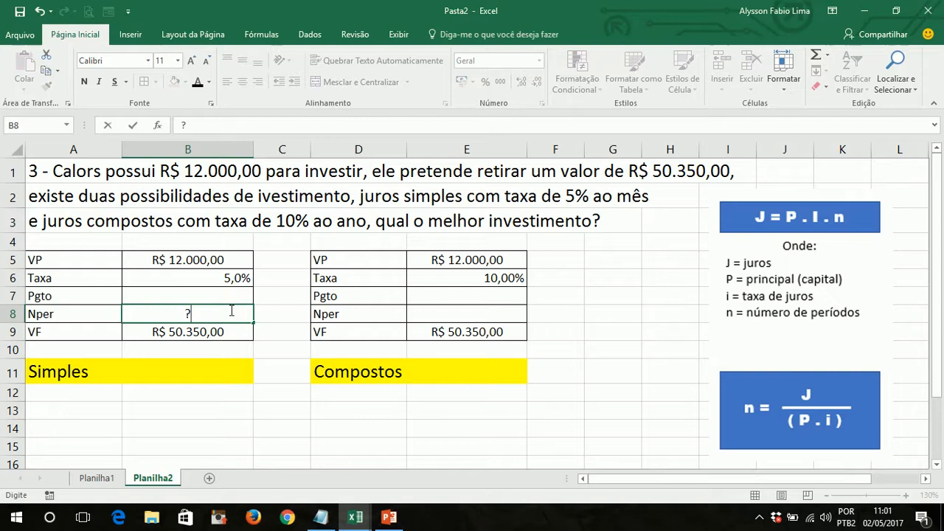
pyautogui.click(511, 313)
pyautogui.write('?')
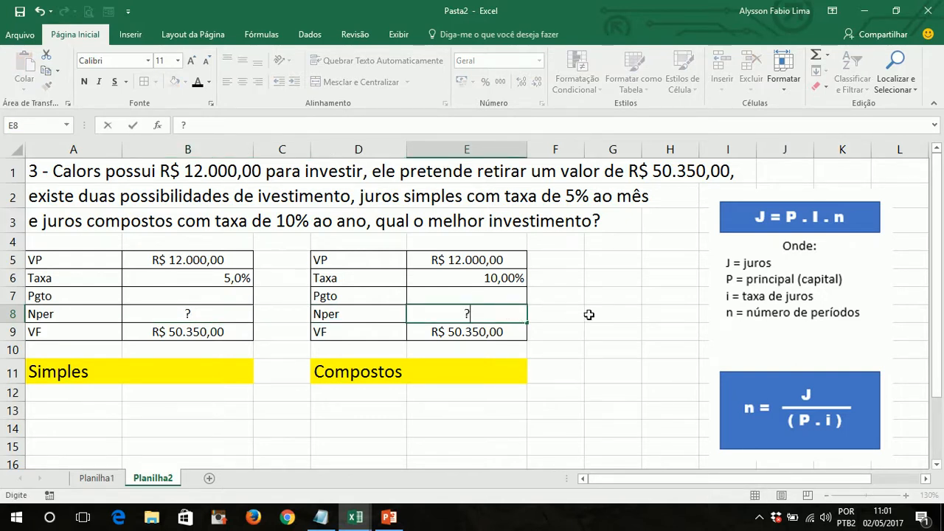
pyautogui.click(563, 313)
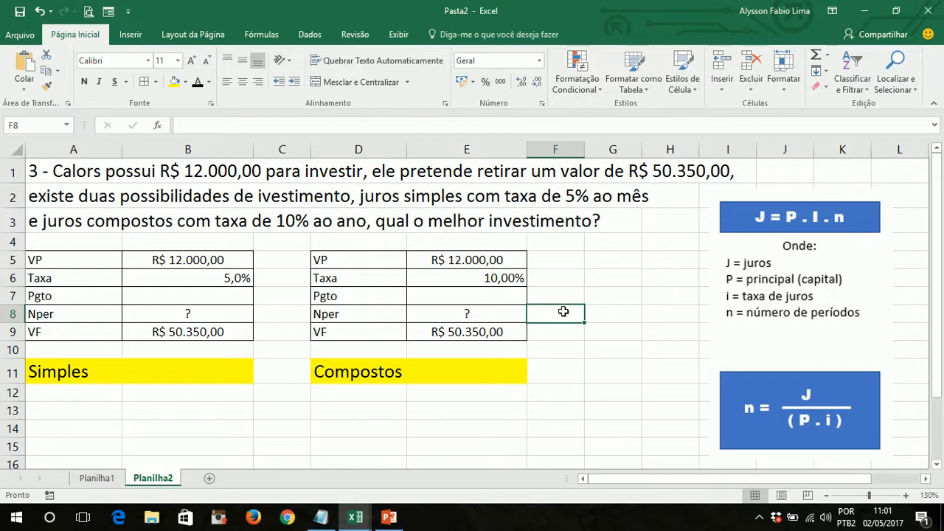
pyautogui.click(472, 314)
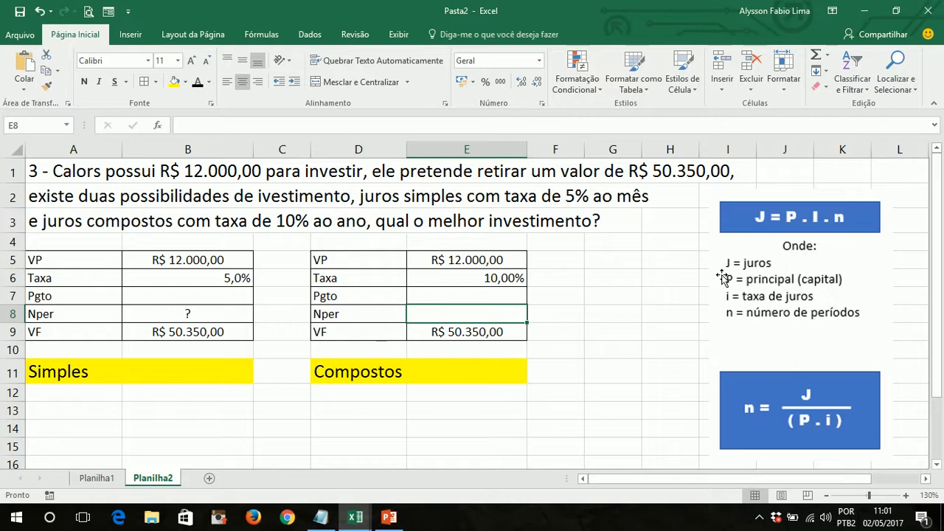
pyautogui.write('=nper')
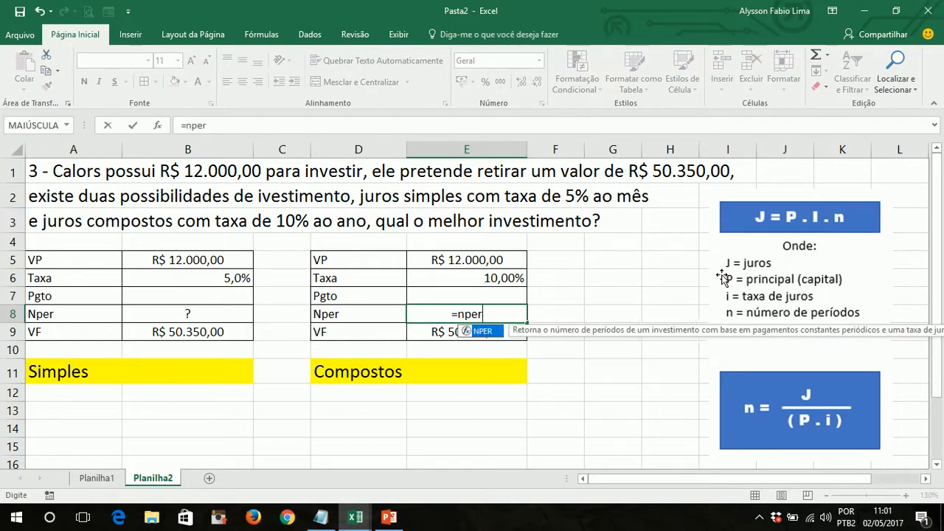
pyautogui.press('Tab')
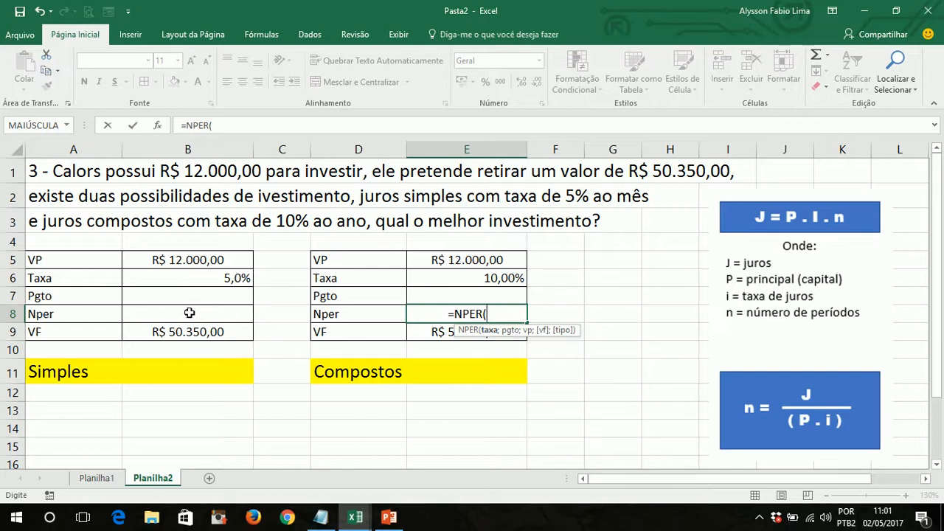
pyautogui.press('Escape')
# - Set the Taxa in cell E6 of the Compostos table to the monthly rate of 0,83%
pyautogui.click(490, 284)
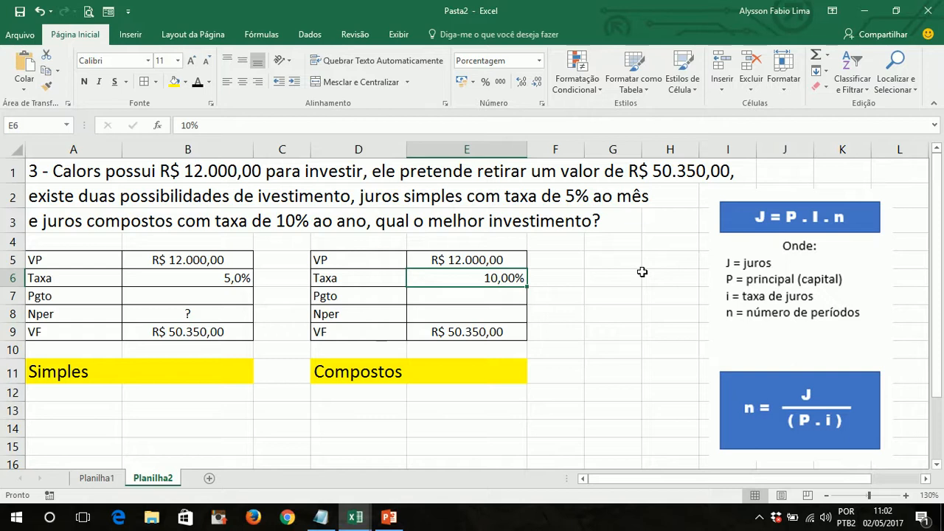
pyautogui.write('0,')
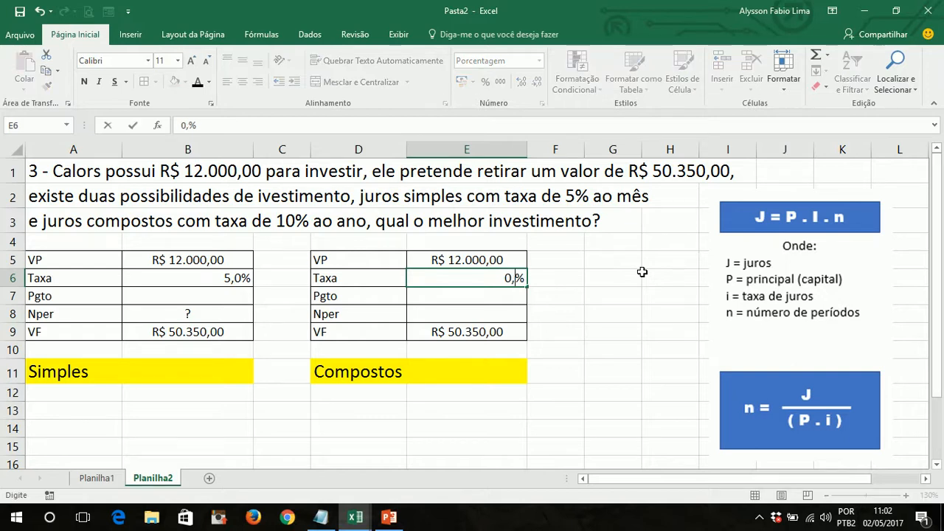
pyautogui.write('83')
pyautogui.hotkey('ctrl', 'Return')
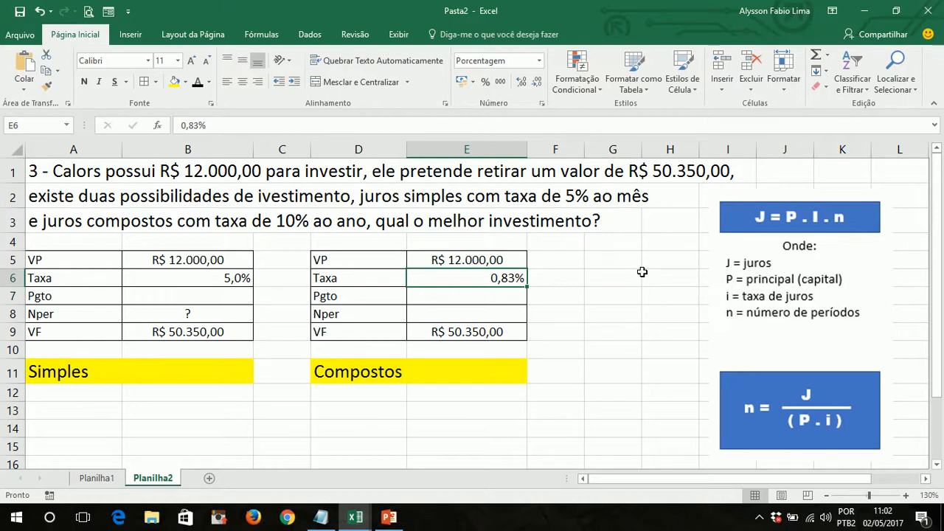
# - Calculate the Nper of the Compostos table in cell E8 with the formula =NPER(E6;;-E5;E9;0)
pyautogui.press('Down')
pyautogui.press('Down')
pyautogui.write('=')
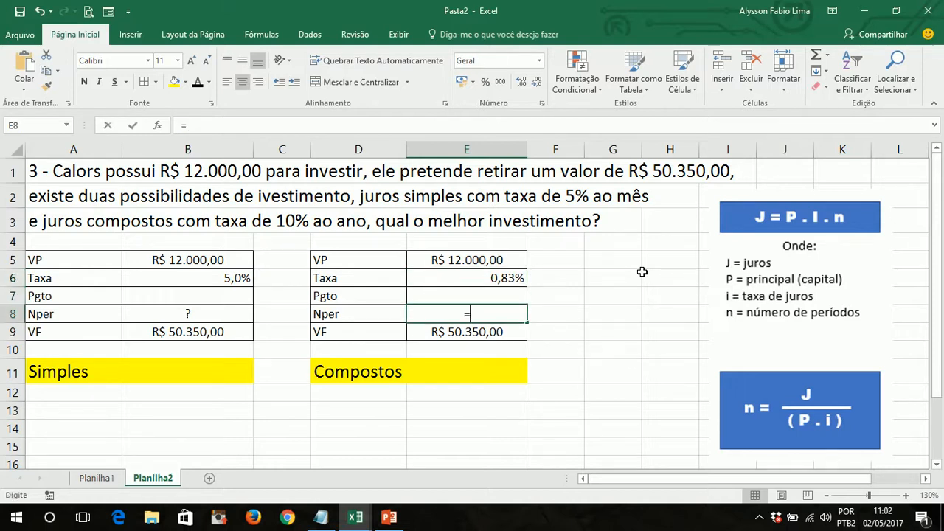
pyautogui.write('nper(')
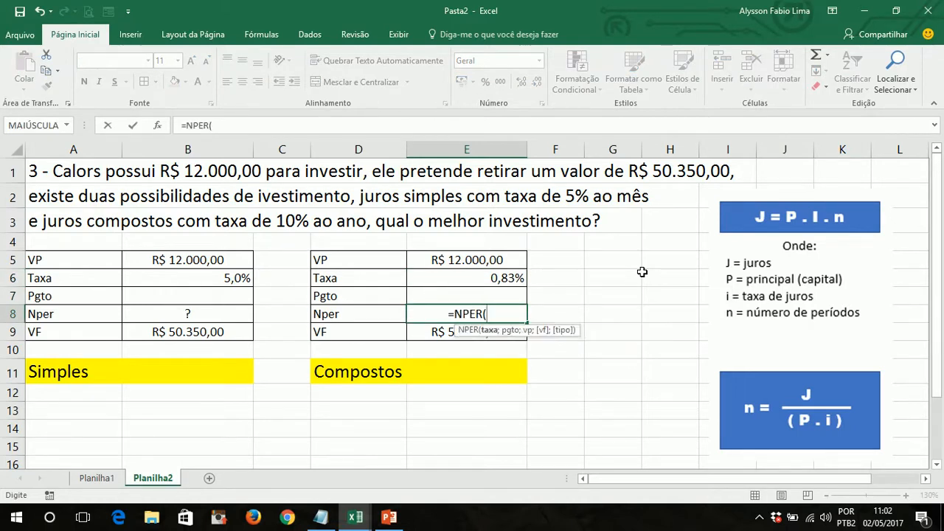
pyautogui.click(502, 278)
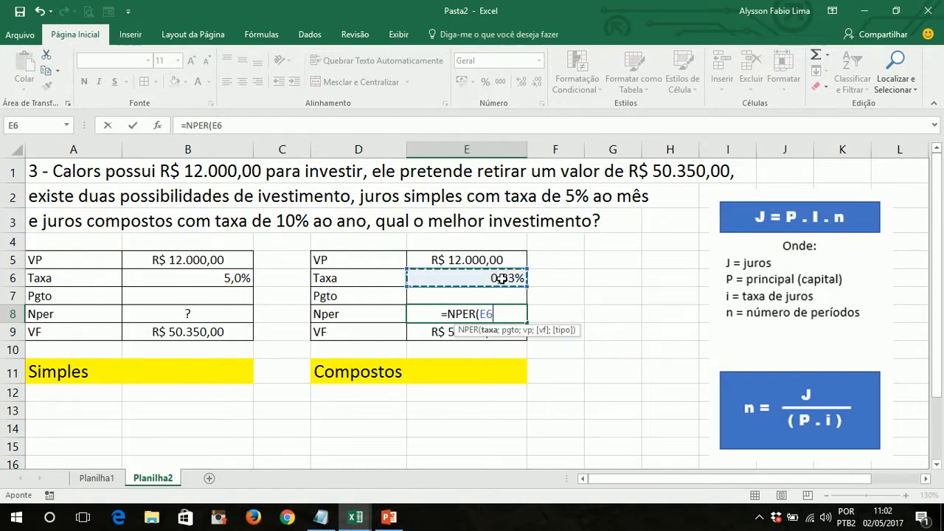
pyautogui.write(';')
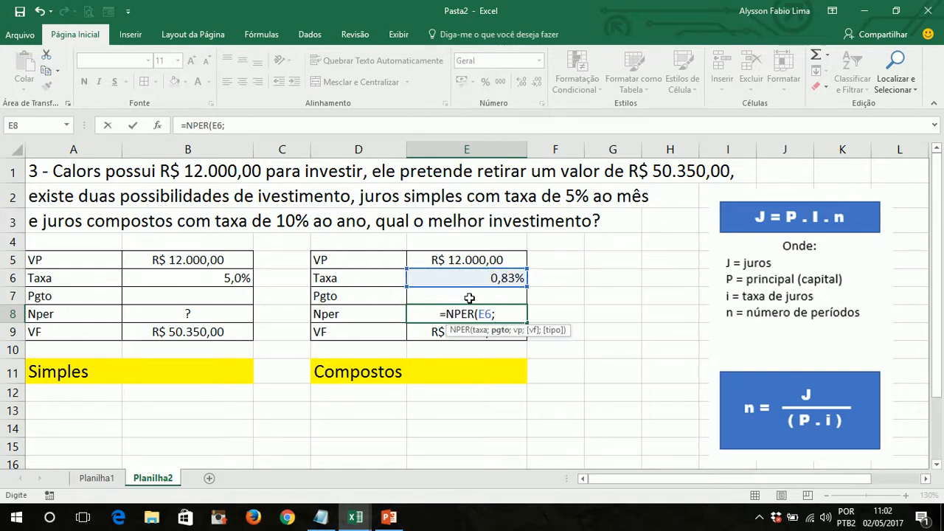
pyautogui.write(';')
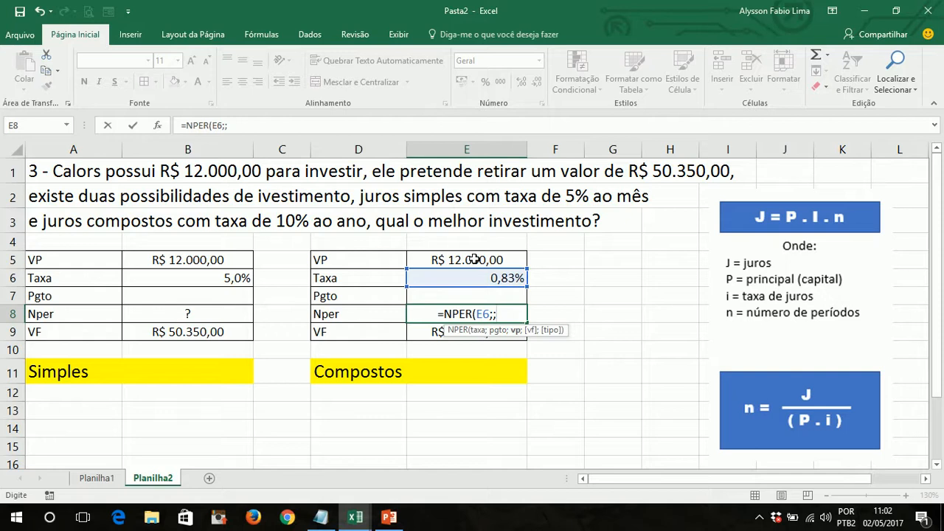
pyautogui.write('-')
pyautogui.click(474, 259)
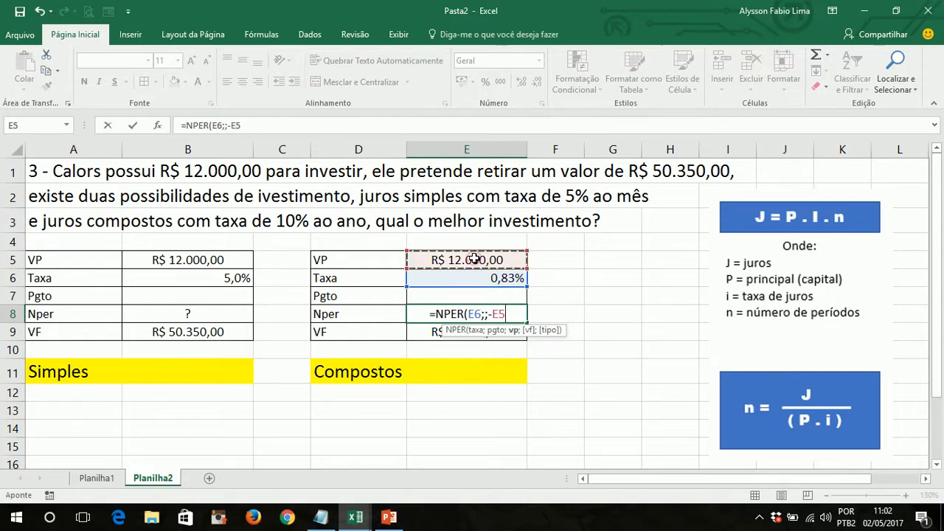
pyautogui.write(';')
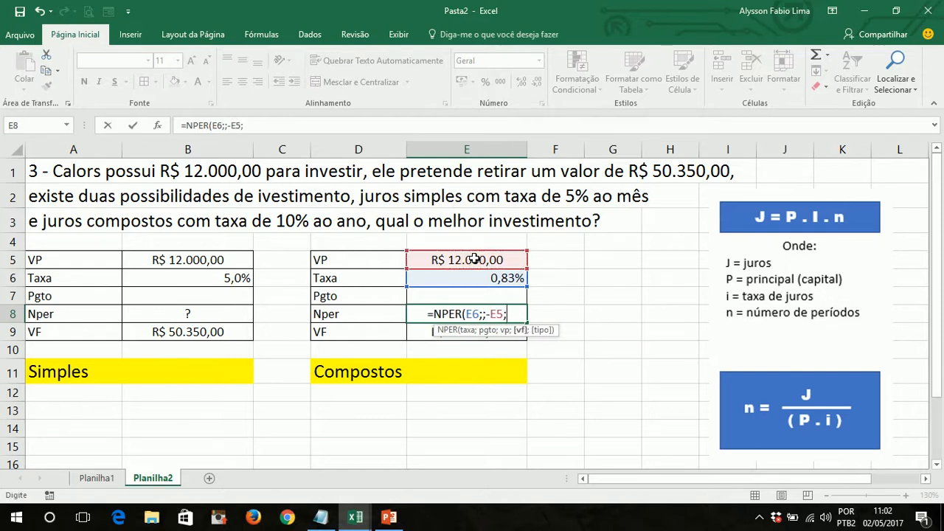
pyautogui.click(417, 333)
pyautogui.write(';')
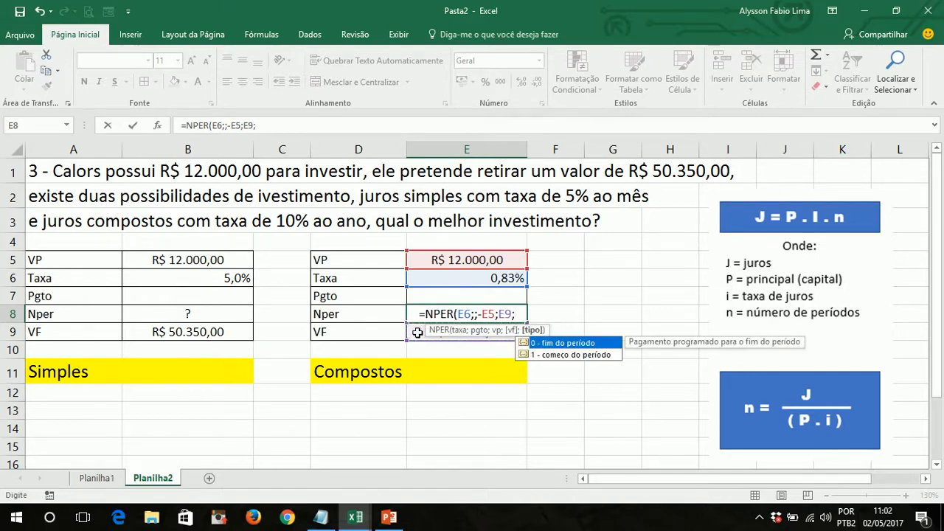
pyautogui.write('0')
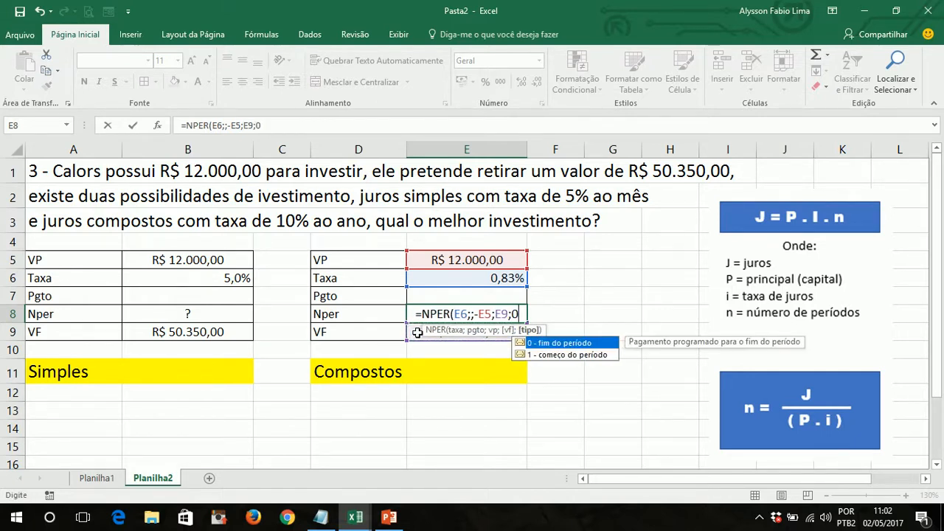
pyautogui.write(')')
pyautogui.press('Return')
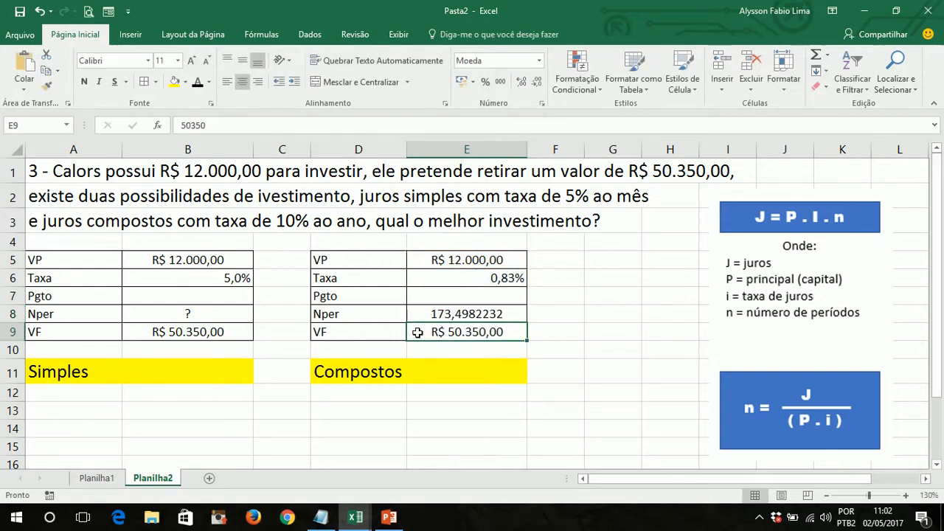
# - Reduce the decimal places of the Compostos Nper result in cell E8 until it displays as a whole number
pyautogui.press('Up')
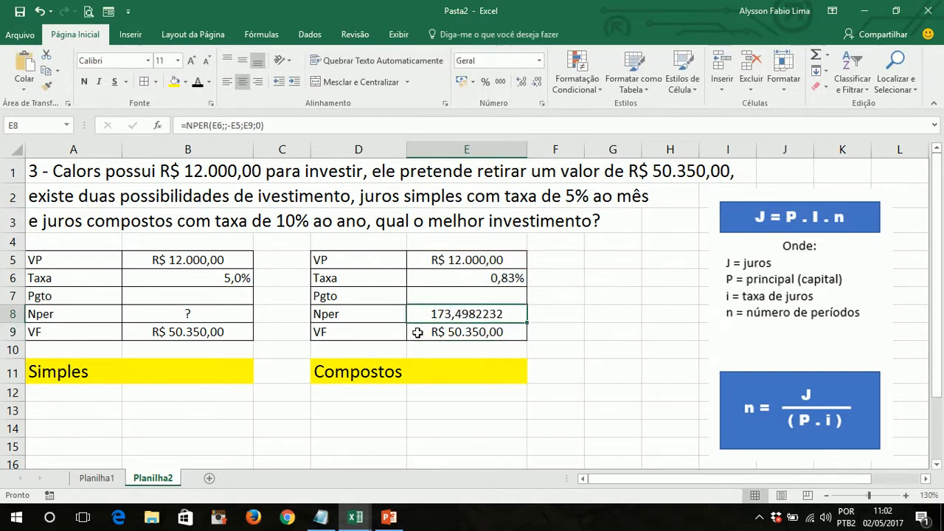
pyautogui.click(536, 82)
pyautogui.click(536, 83)
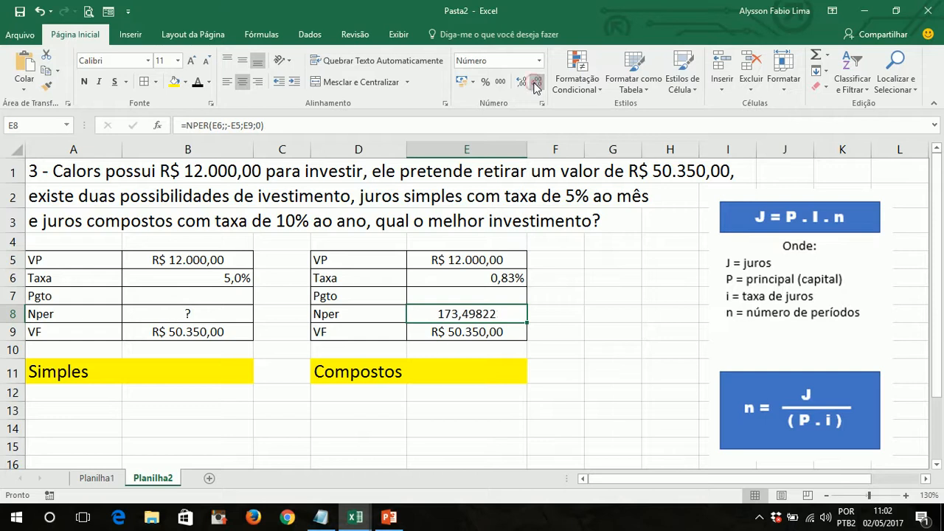
pyautogui.click(537, 83)
pyautogui.click(536, 83)
pyautogui.click(537, 83)
pyautogui.click(537, 82)
pyautogui.click(537, 83)
# - Start the Simples Nper formula in cell B8 with the interest amount, VF minus VP, as =(B9-B5)
pyautogui.press('Left')
pyautogui.press('Left')
pyautogui.press('Left')
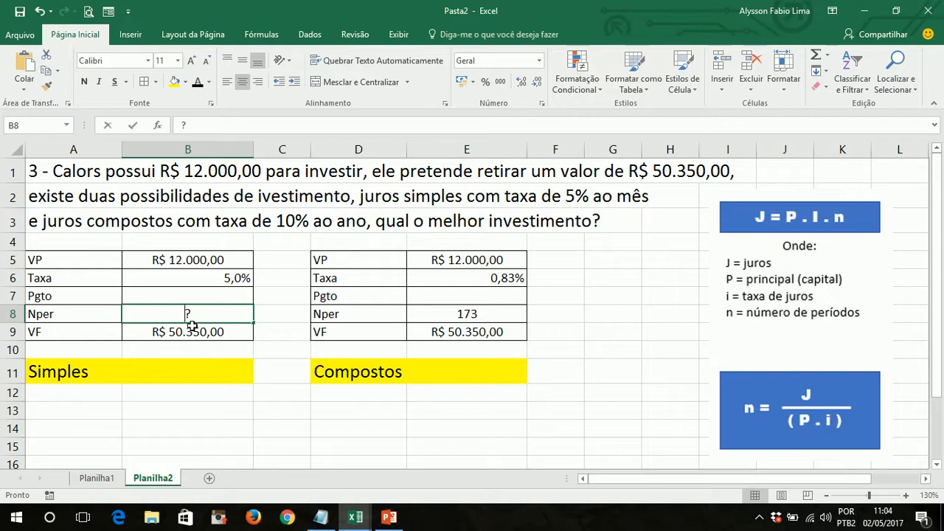
pyautogui.write('=')
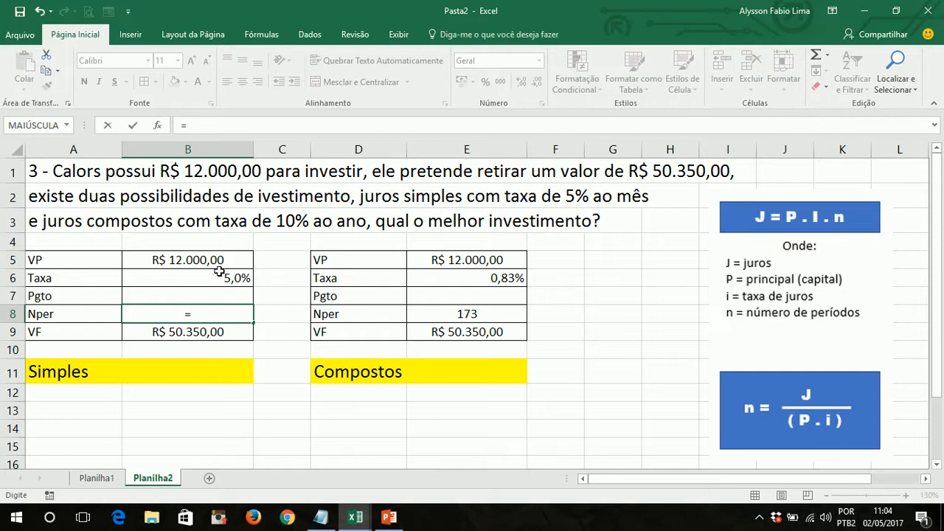
pyautogui.write('(')
pyautogui.click(205, 332)
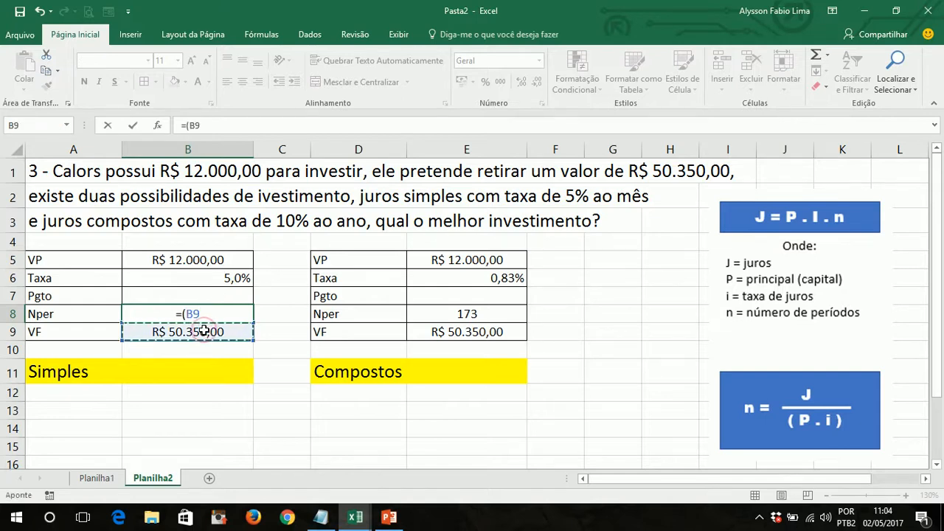
pyautogui.write('-')
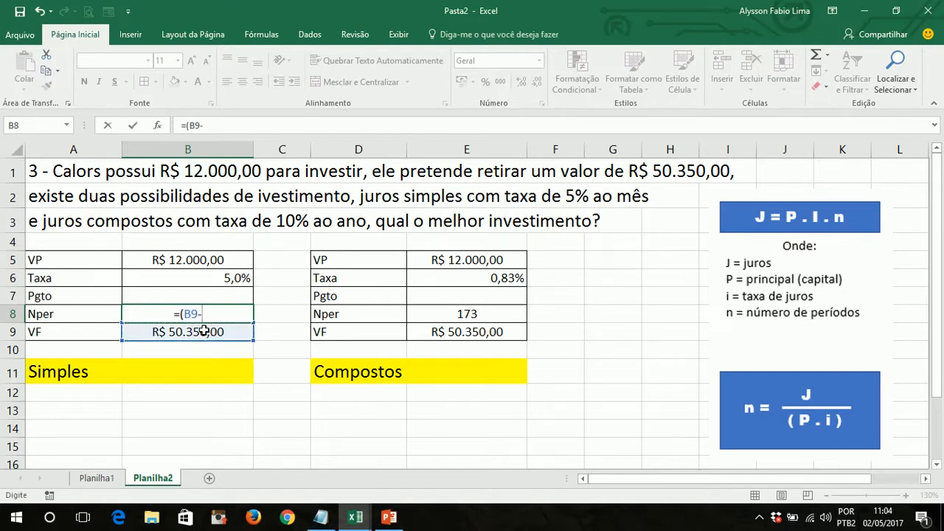
pyautogui.click(192, 263)
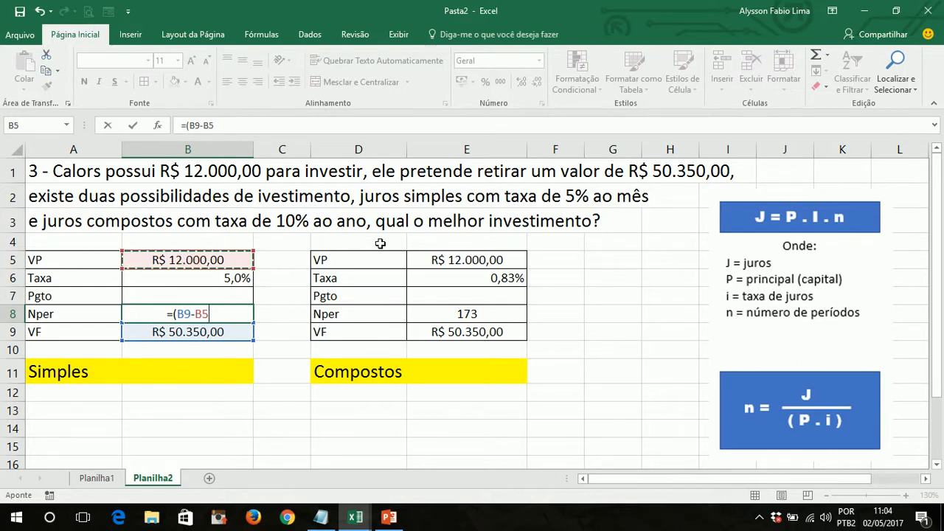
pyautogui.write(')')
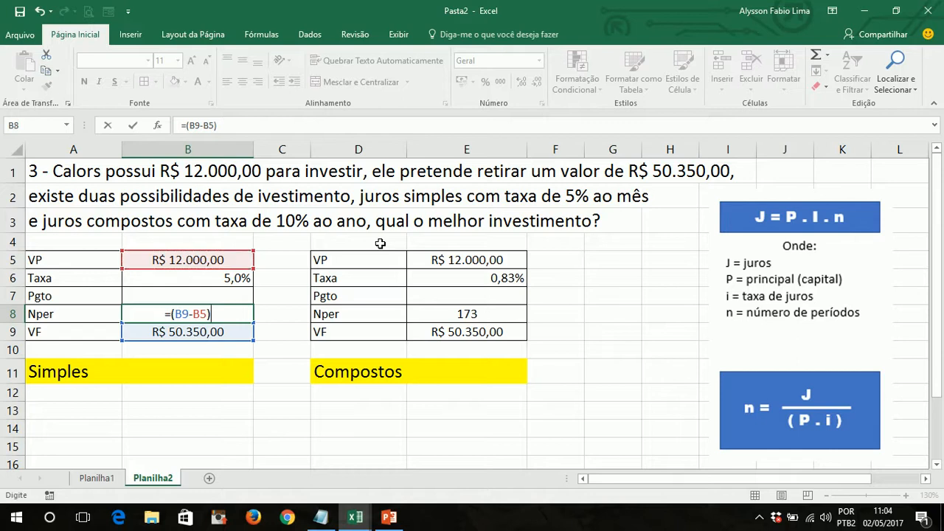
pyautogui.write('/')
# - Complete the Simples Nper formula in cell B8 by dividing the interest by VP times Taxa, as =(B9-B5)/(B5*B6)
pyautogui.click(231, 263)
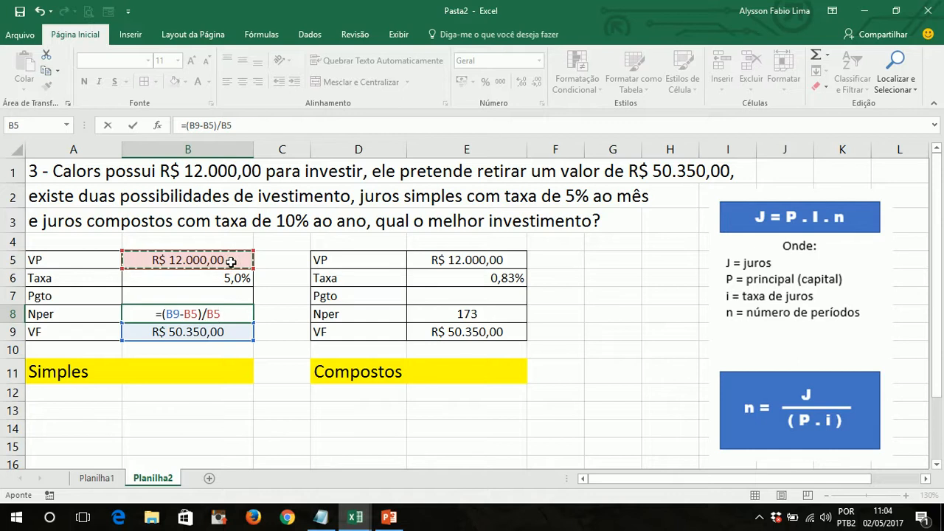
pyautogui.press('BackSpace')
pyautogui.press('BackSpace')
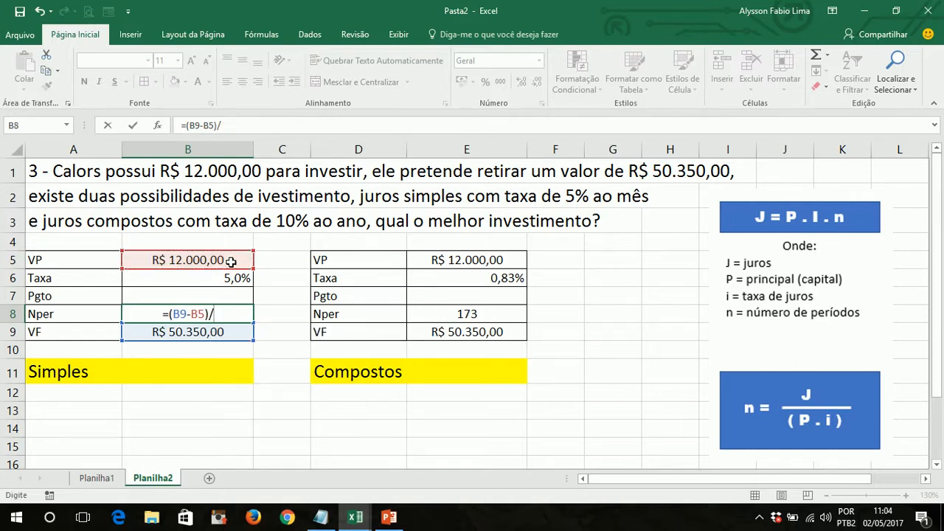
pyautogui.write('(')
pyautogui.click(231, 261)
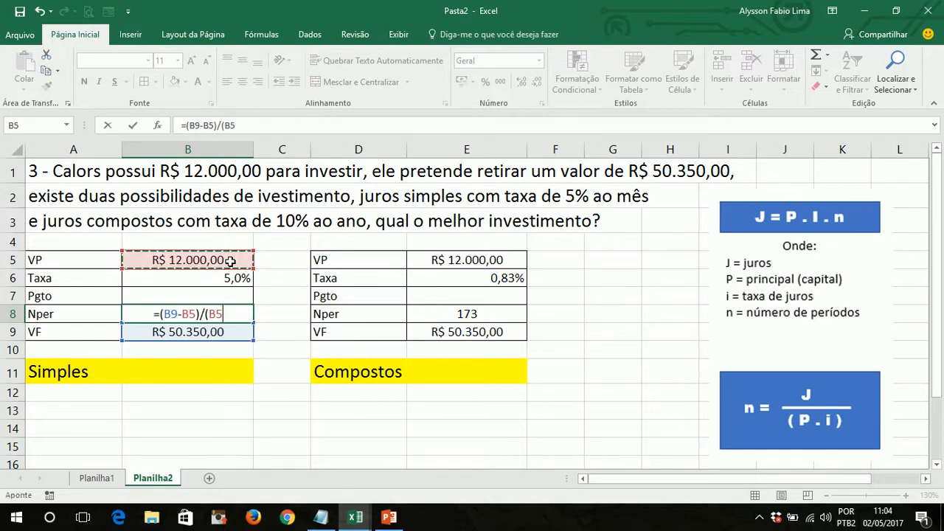
pyautogui.write('*')
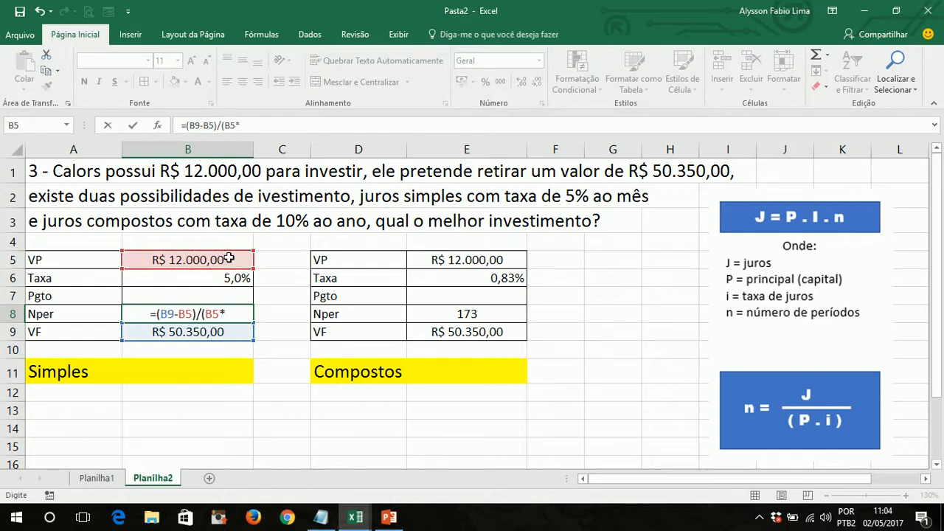
pyautogui.click(221, 278)
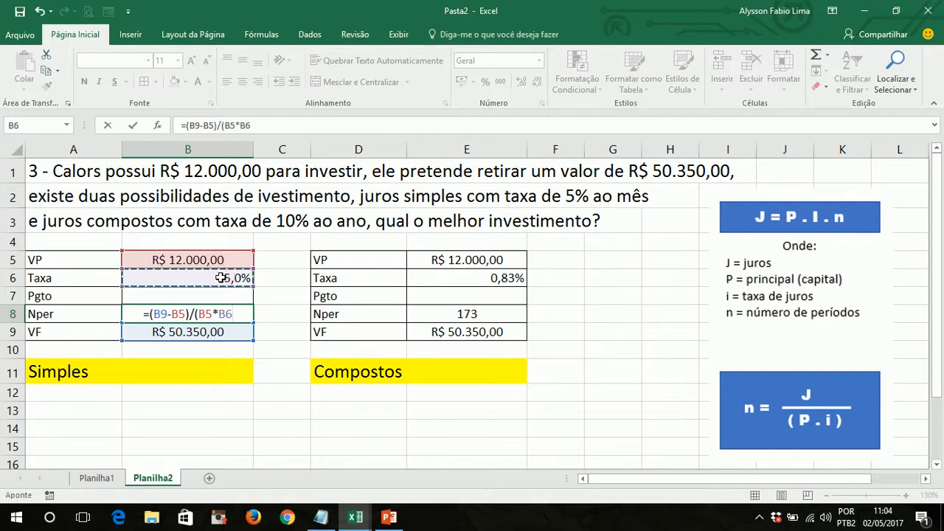
pyautogui.write(')')
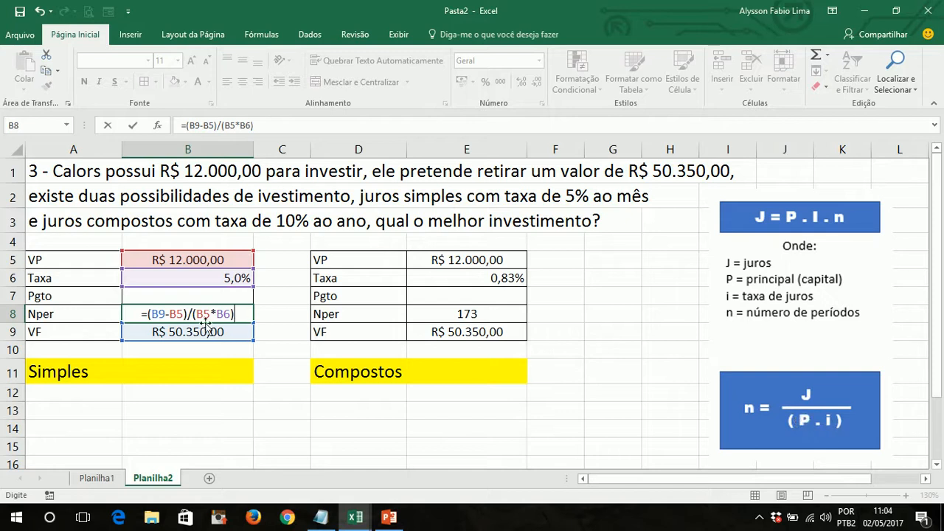
pyautogui.moveTo(184, 314); pyautogui.dragTo(150, 314)
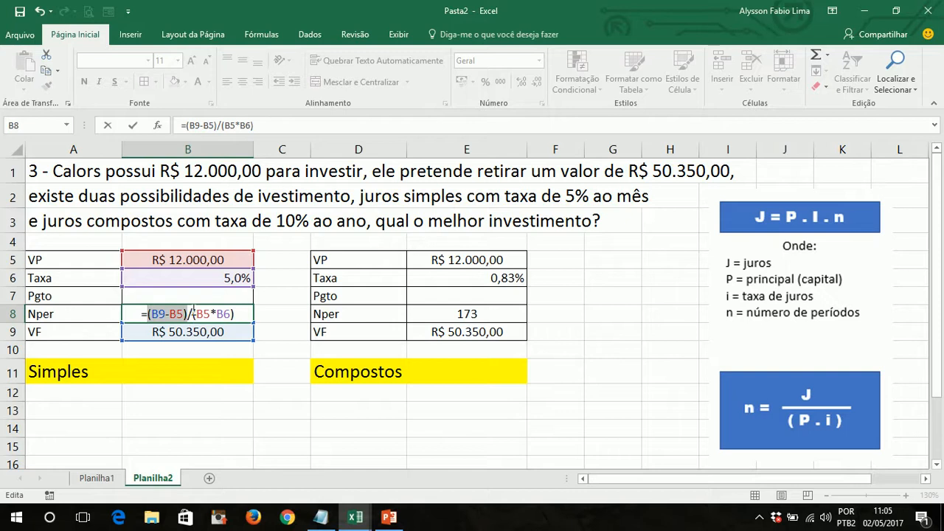
pyautogui.moveTo(193, 316); pyautogui.dragTo(223, 314)
pyautogui.click(232, 314)
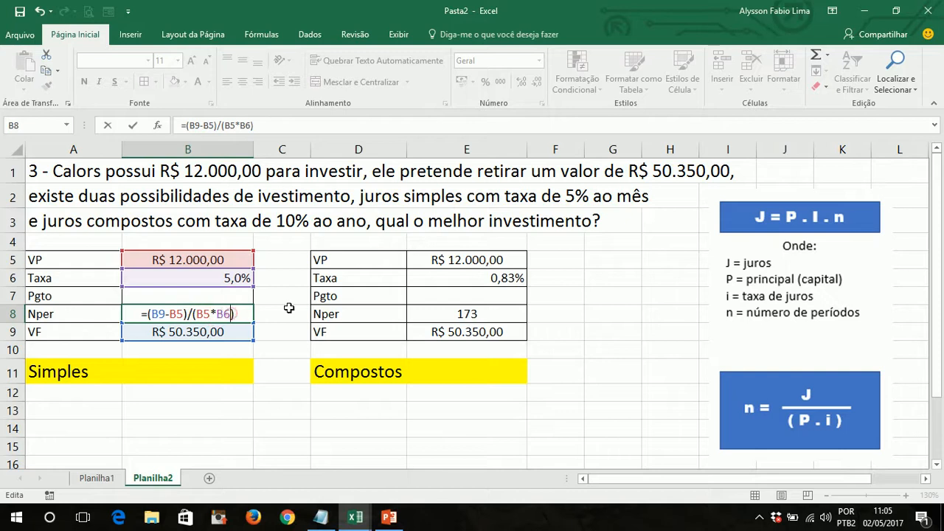
pyautogui.press('Right')
pyautogui.press('Return')
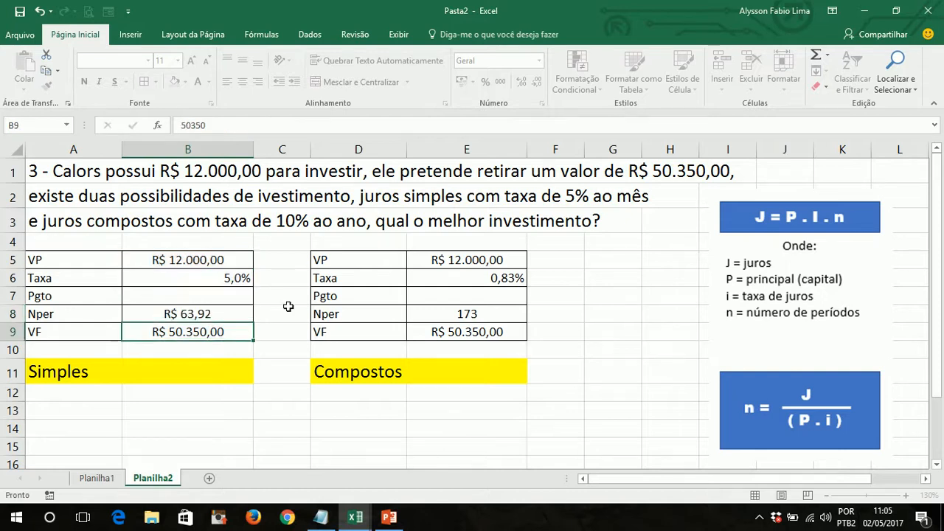
# - Change the Simples Nper result in cell B8 from currency to a plain number without decimal places
pyautogui.click(211, 314)
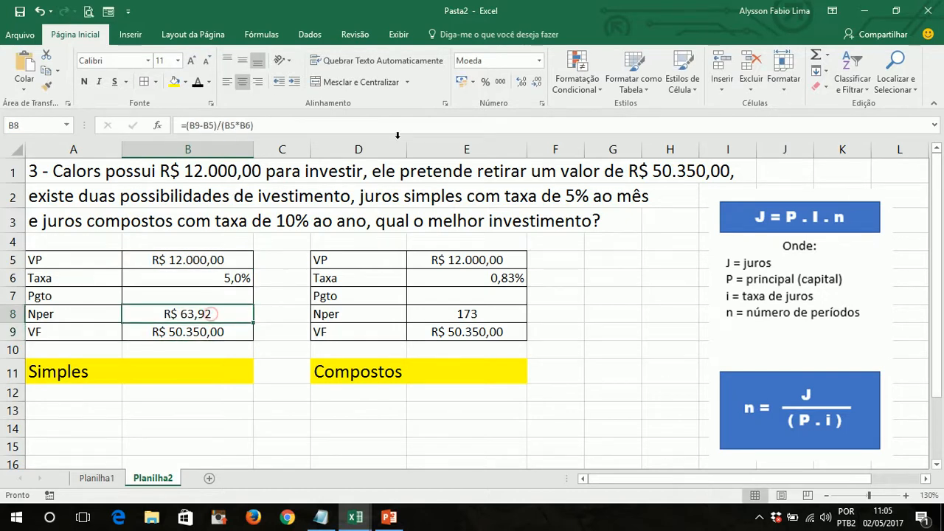
pyautogui.click(539, 60)
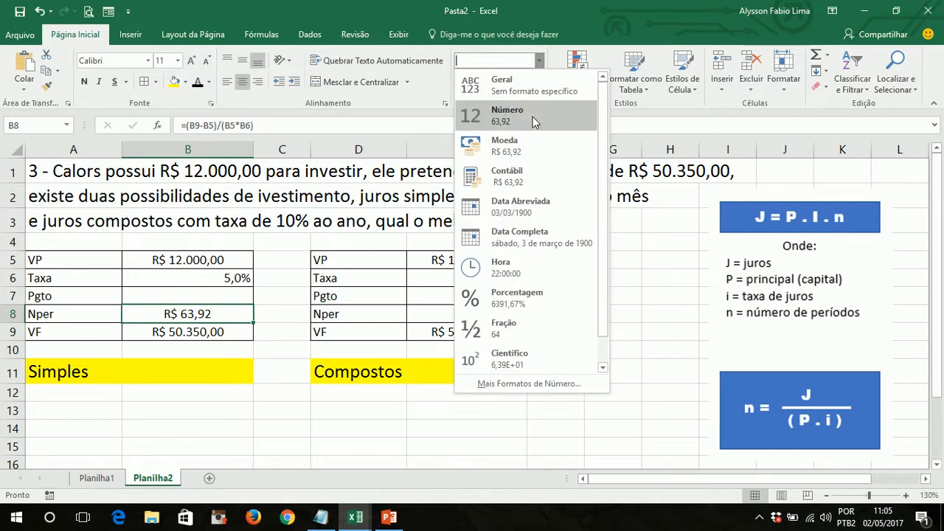
pyautogui.click(516, 89)
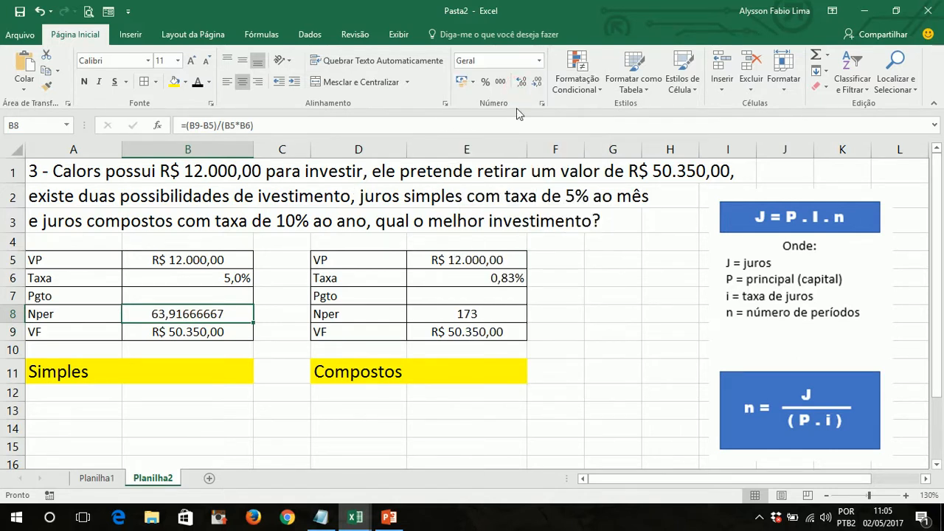
pyautogui.click(521, 81)
pyautogui.click(520, 81)
pyautogui.click(535, 85)
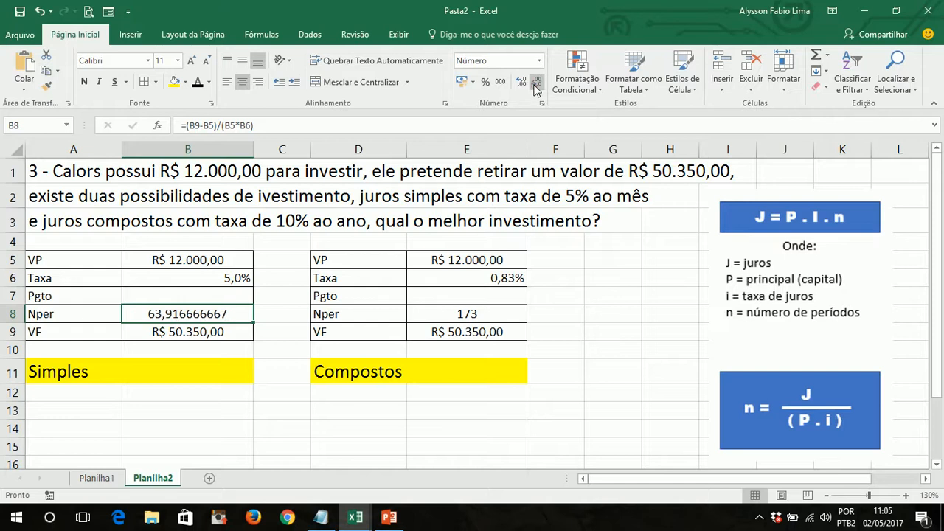
pyautogui.click(536, 85)
pyautogui.click(536, 85)
pyautogui.click(535, 84)
pyautogui.click(536, 85)
pyautogui.click(536, 84)
pyautogui.click(536, 85)
pyautogui.click(536, 85)
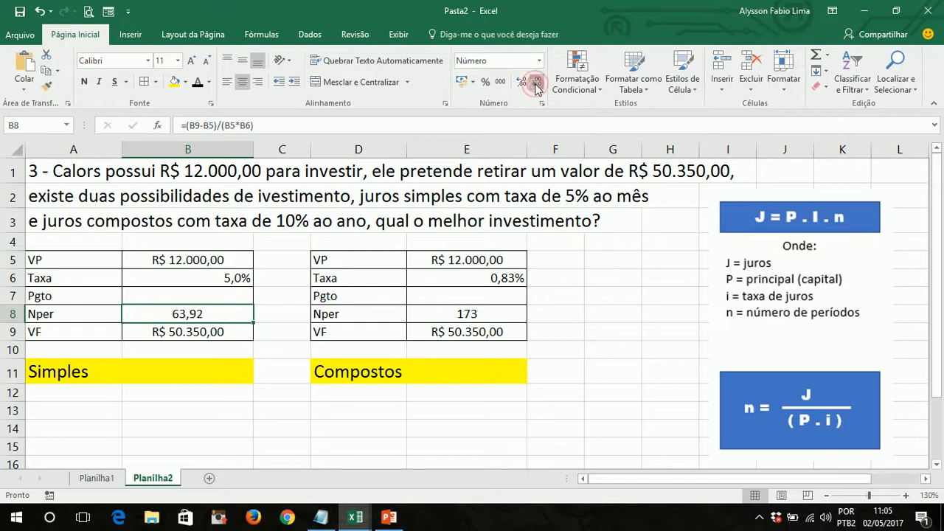
pyautogui.click(536, 85)
pyautogui.click(536, 85)
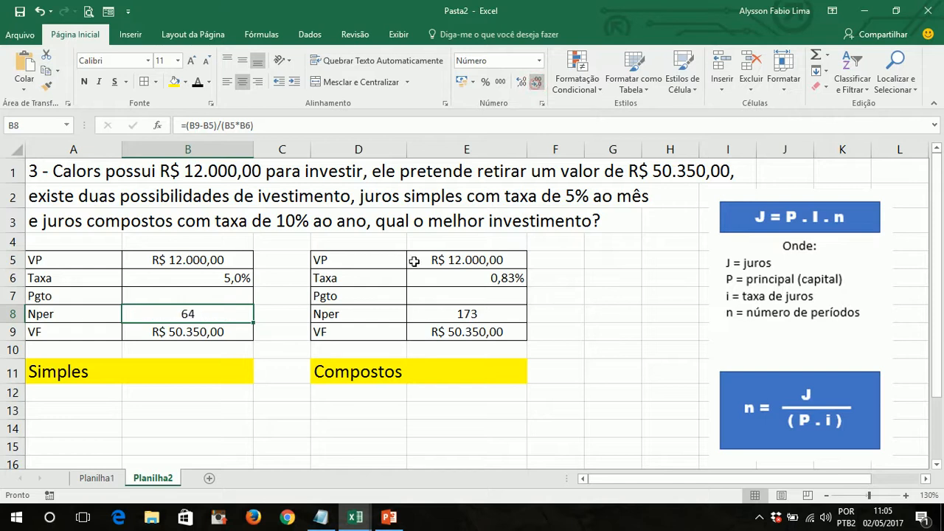
# - Compare the Nper results of the Simples and Compostos tables to judge which investment is better
pyautogui.click(344, 412)
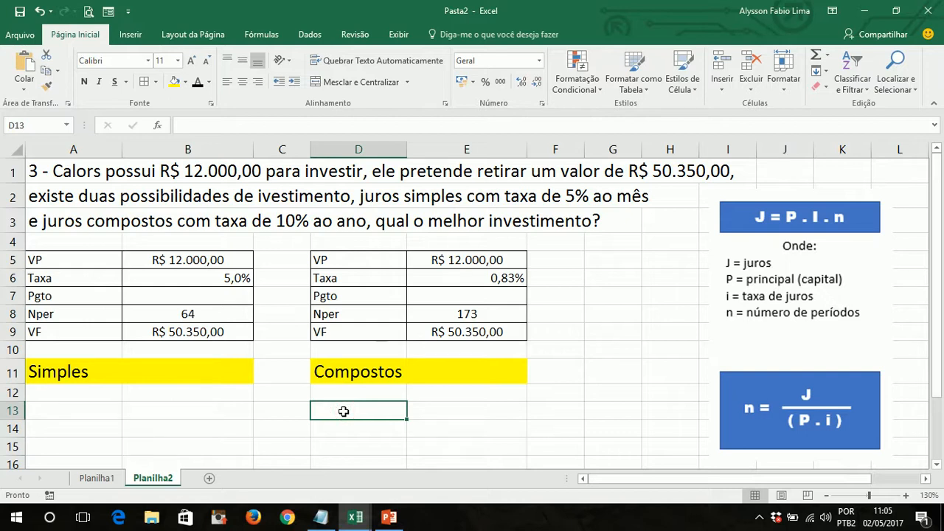
pyautogui.click(214, 318)
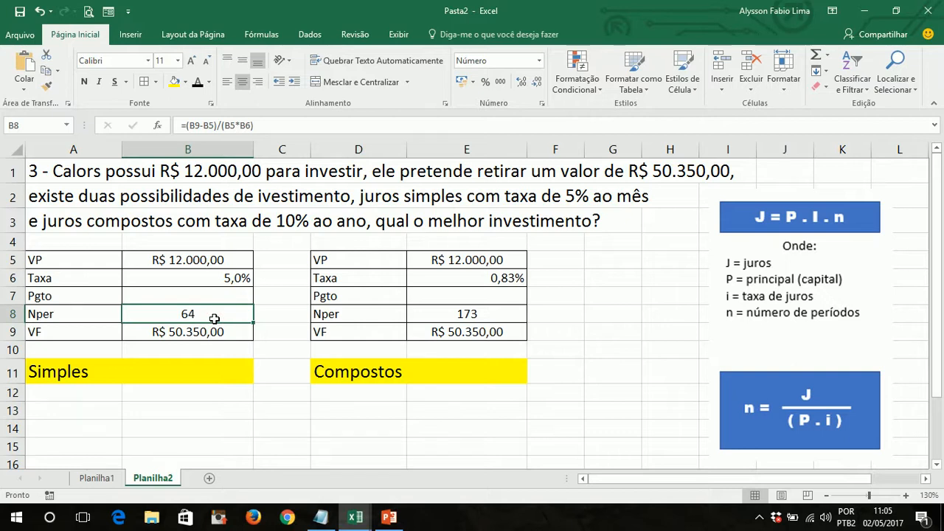
pyautogui.click(480, 318)
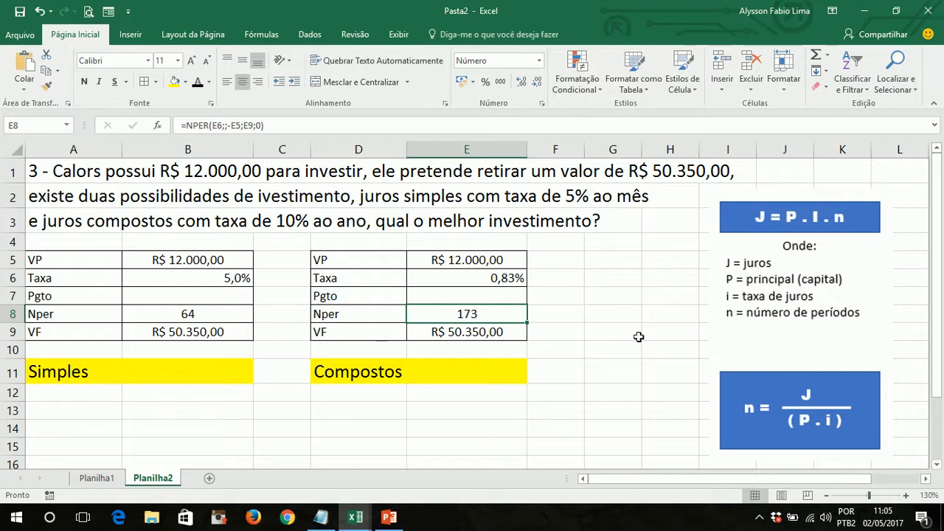
pyautogui.moveTo(244, 401); pyautogui.dragTo(56, 251)
pyautogui.click(356, 408)
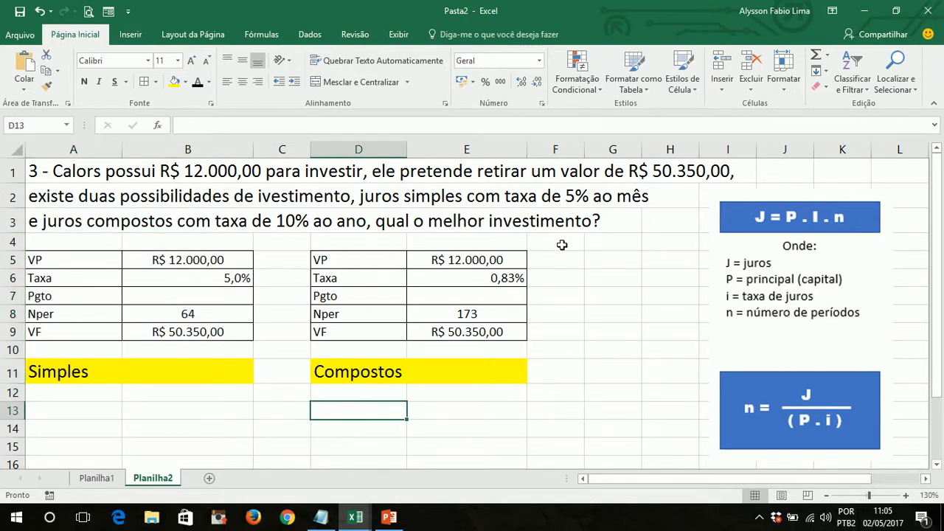
pyautogui.moveTo(562, 245); pyautogui.dragTo(345, 391)
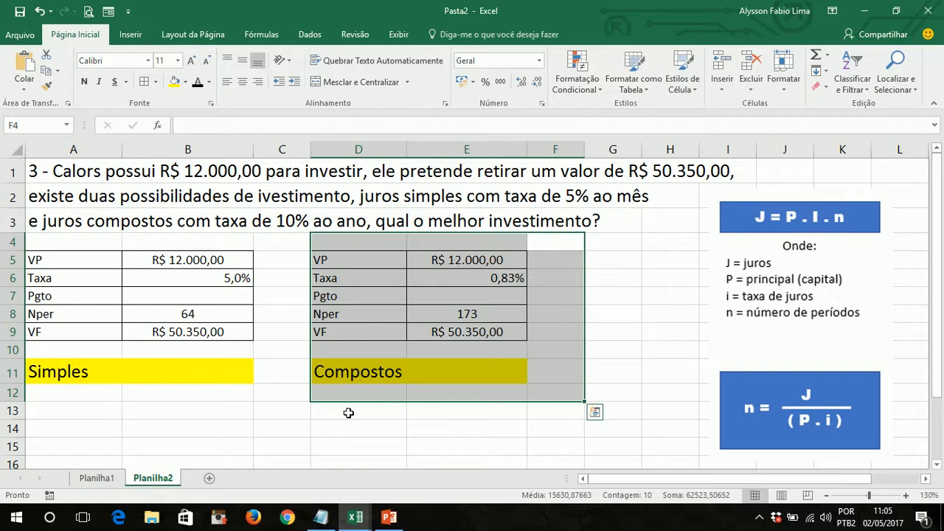
pyautogui.click(349, 414)
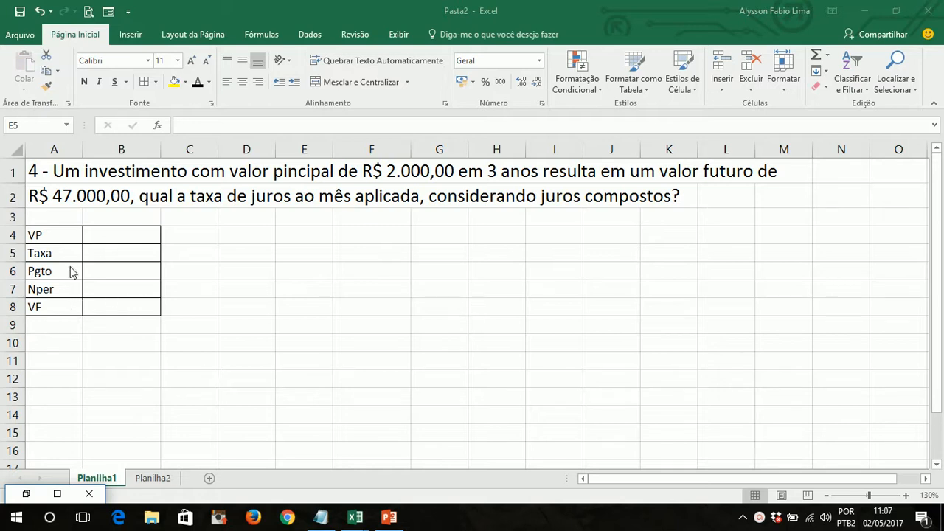
# - Enter the principal of R$ 2.000,00 as the VP in cell B4 of the exercise 4 table
pyautogui.click(203, 284)
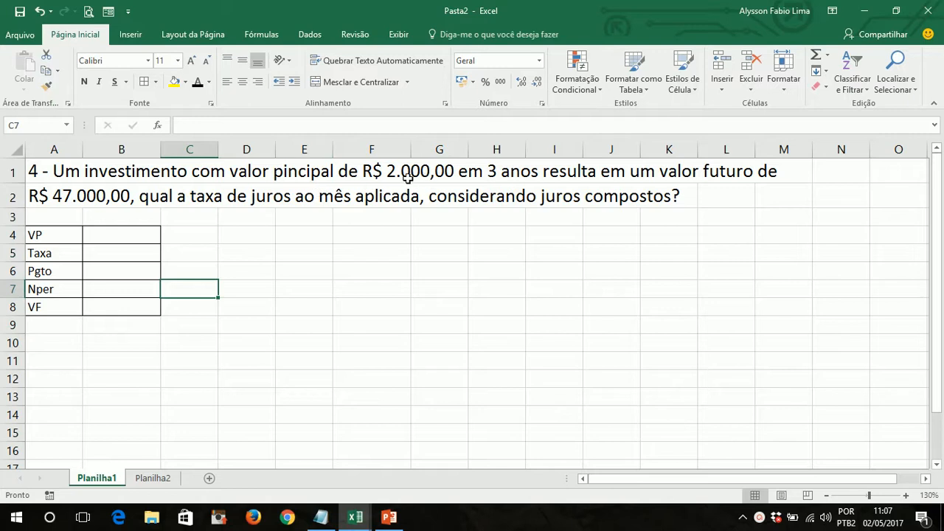
pyautogui.click(127, 230)
pyautogui.write('2')
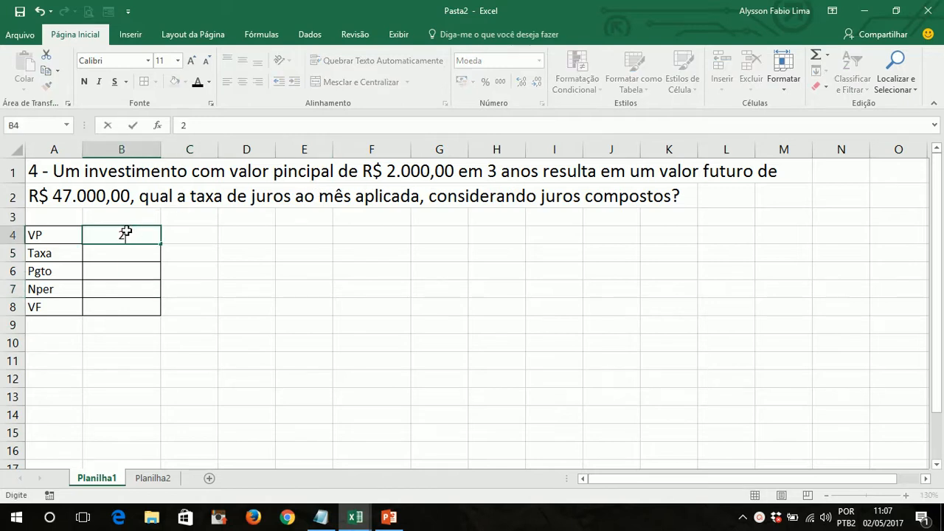
pyautogui.write('.000')
pyautogui.press('Return')
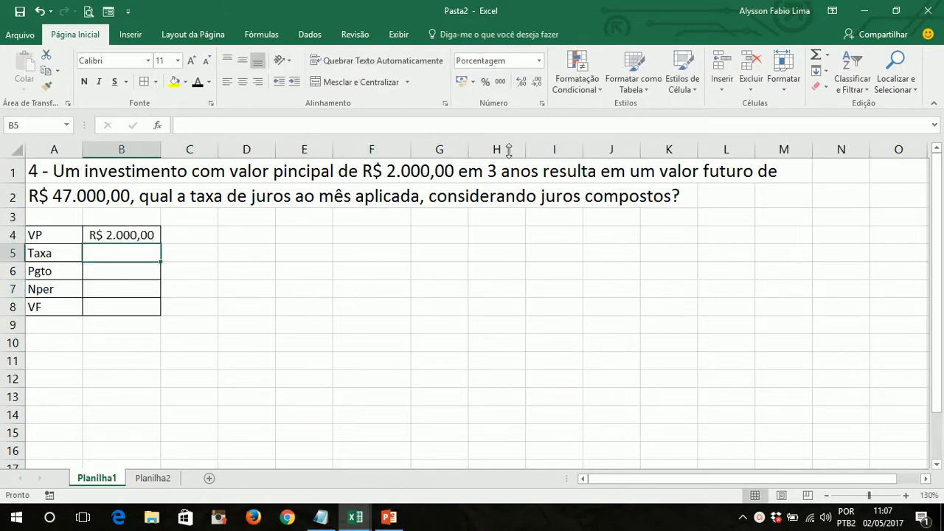
# - Enter 3 as the Nper in cell B7, using the term in years
pyautogui.press('Return')
pyautogui.press('Return')
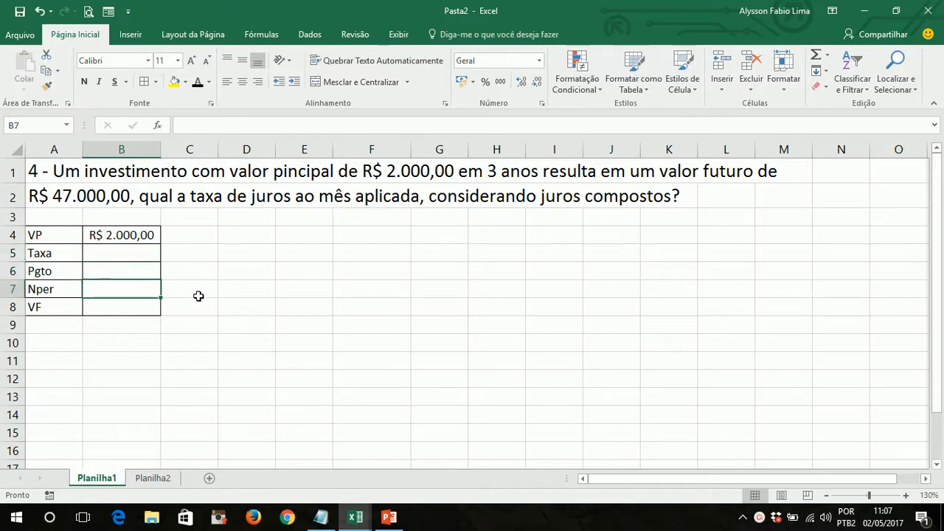
pyautogui.write('3')
pyautogui.press('Return')
pyautogui.press('Right')
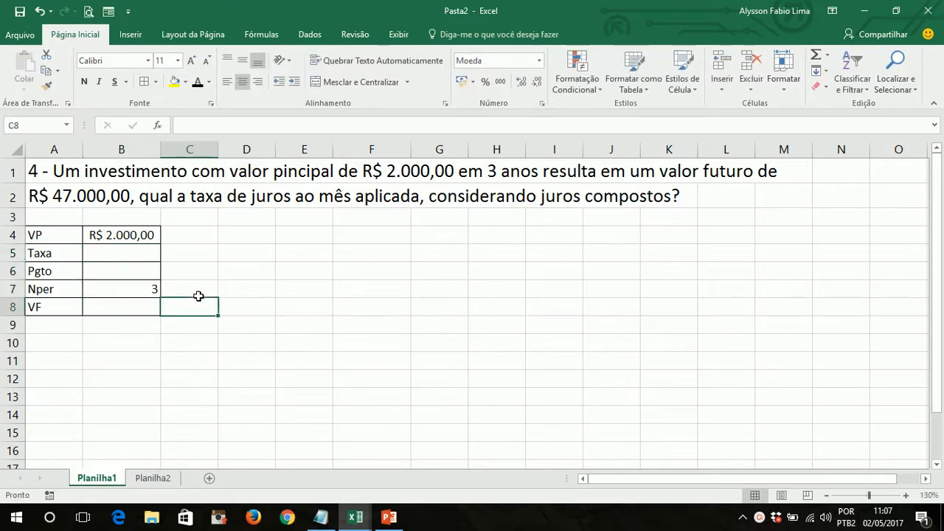
pyautogui.press('Up')
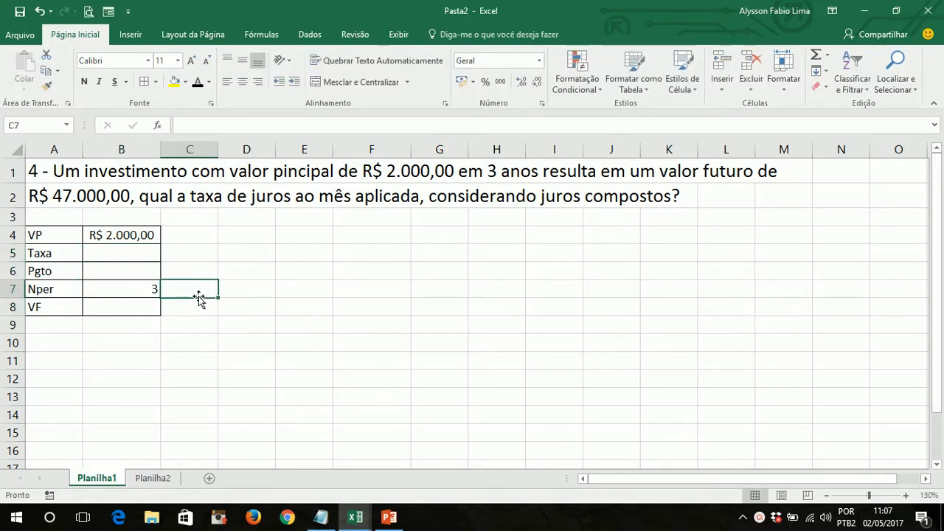
# - Enter the future value of R$ 47.000,00 as the VF in cell B8
pyautogui.press('Left')
pyautogui.press('Down')
pyautogui.write('47000')
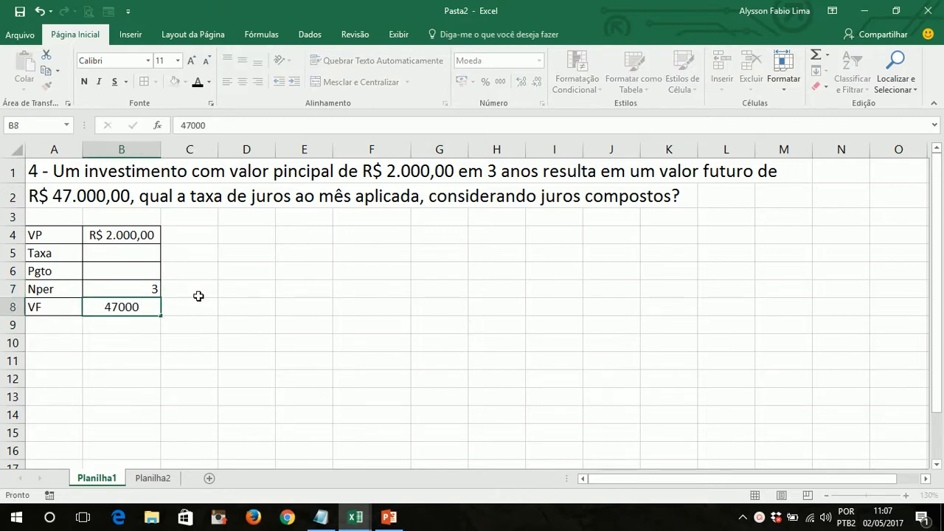
pyautogui.press('Return')
pyautogui.press('Right')
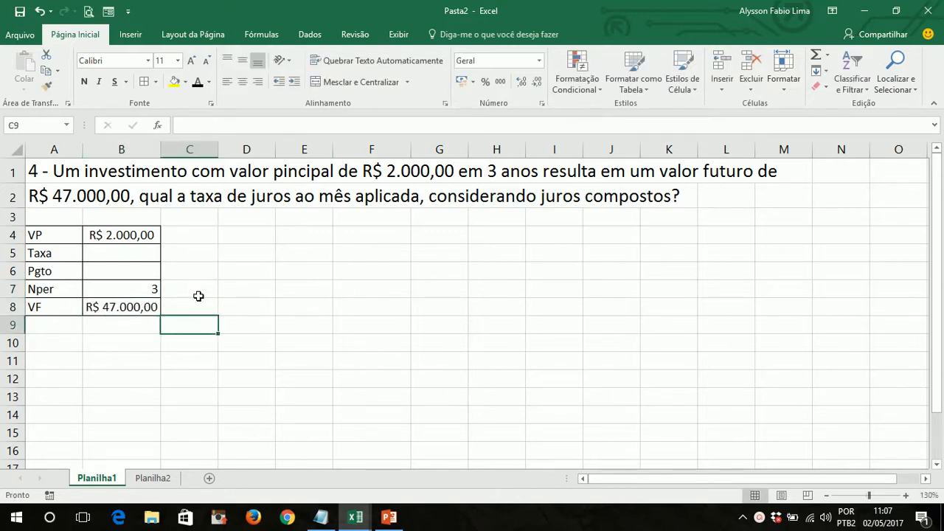
# - Mark the unknown Taxa in cell B5 with a centred question mark
pyautogui.press('Up')
pyautogui.press('Up')
pyautogui.press('Up')
pyautogui.press('Left')
pyautogui.press('Up')
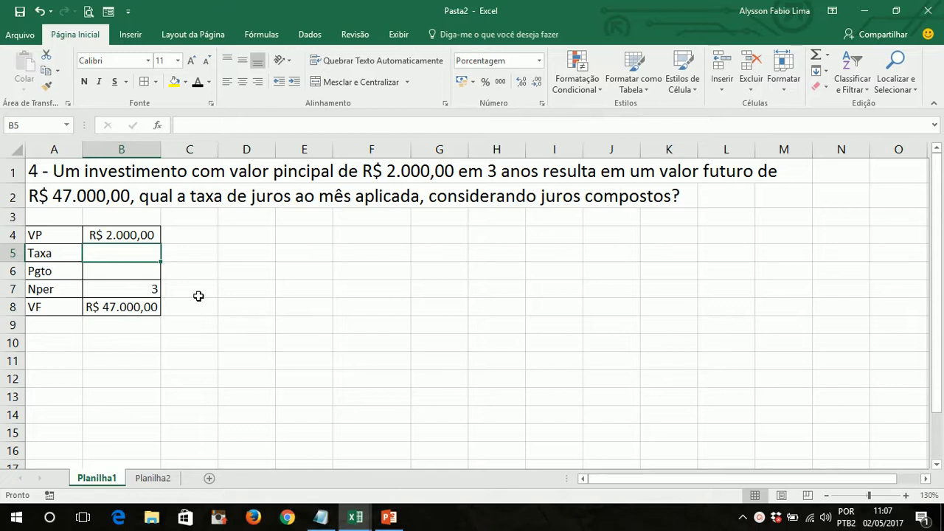
pyautogui.write('?')
pyautogui.press('Return')
pyautogui.press('Up')
pyautogui.click(243, 81)
pyautogui.click(278, 278)
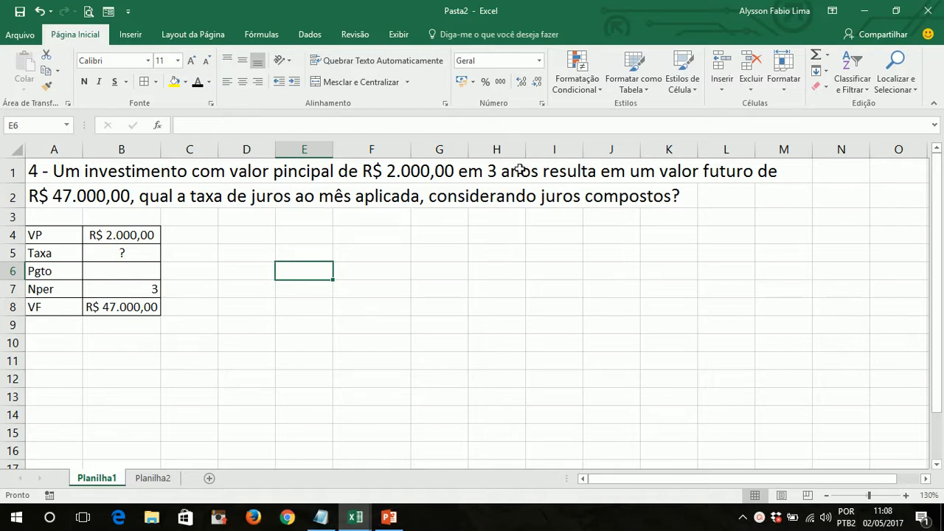
# - Set the Nper in cell B7 to 36 months and return to the Taxa cell B5
pyautogui.click(147, 289)
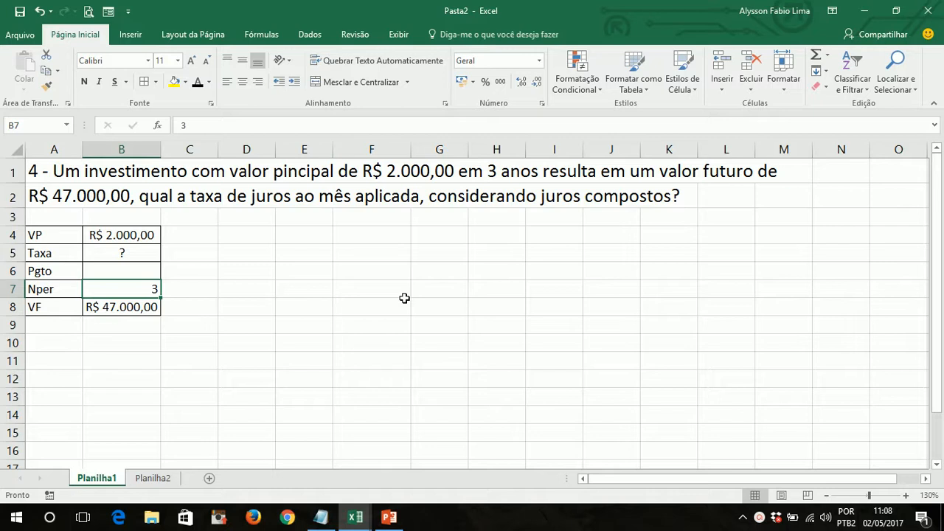
pyautogui.write('36')
pyautogui.press('Return')
pyautogui.press('Up')
pyautogui.press('Up')
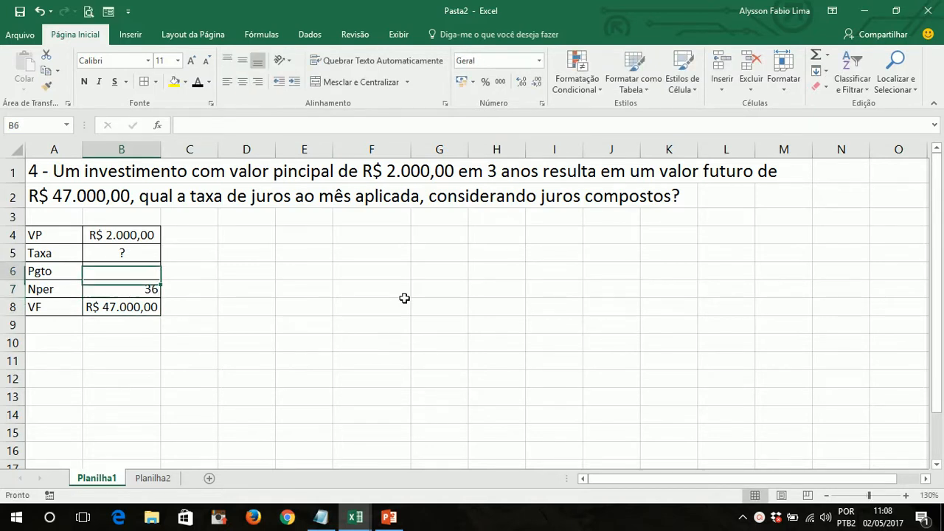
pyautogui.press('Up')
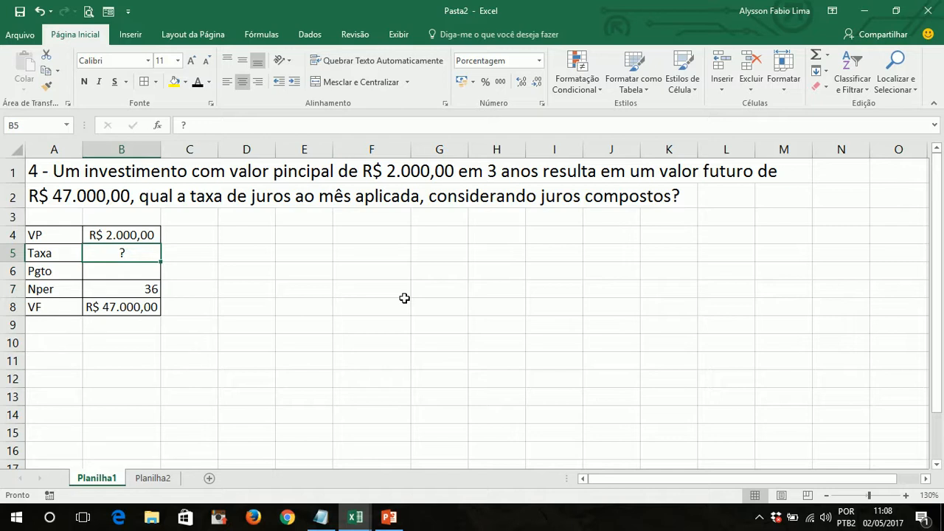
# - Calculate the monthly rate in cell B5 with the formula =TAXA(B7;;-B4;B8;0)
pyautogui.write('=taxa')
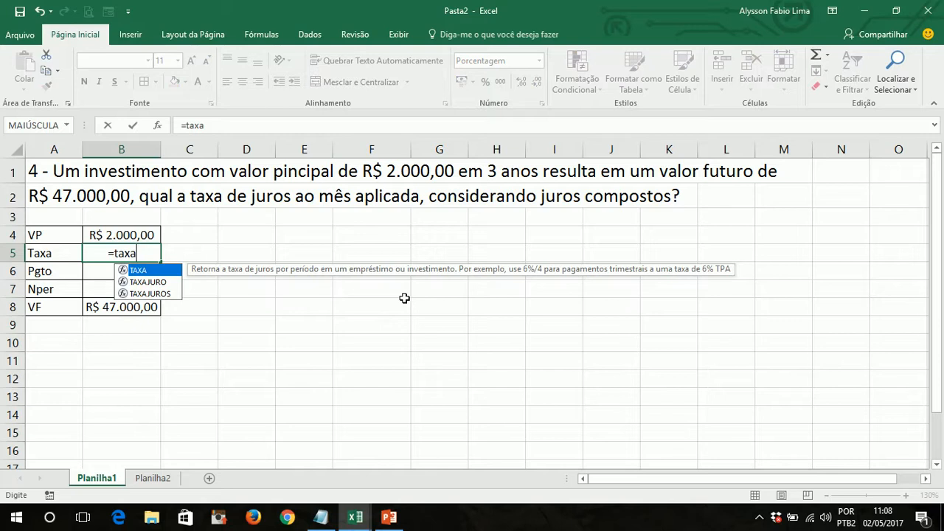
pyautogui.press('Tab')
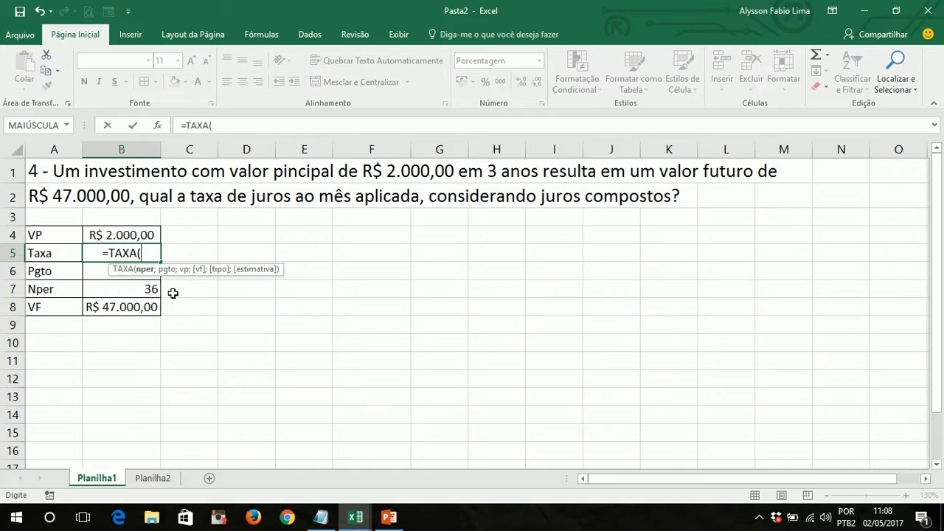
pyautogui.click(147, 289)
pyautogui.write(';')
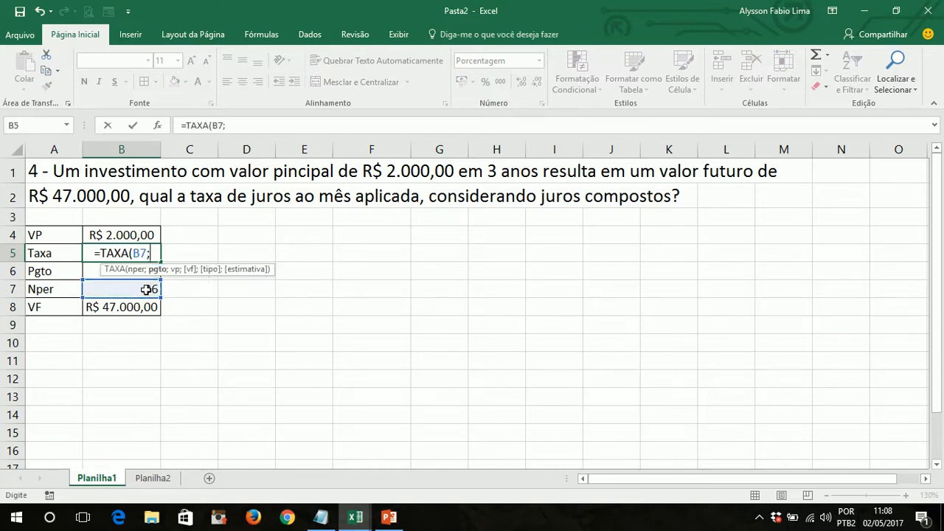
pyautogui.write(';')
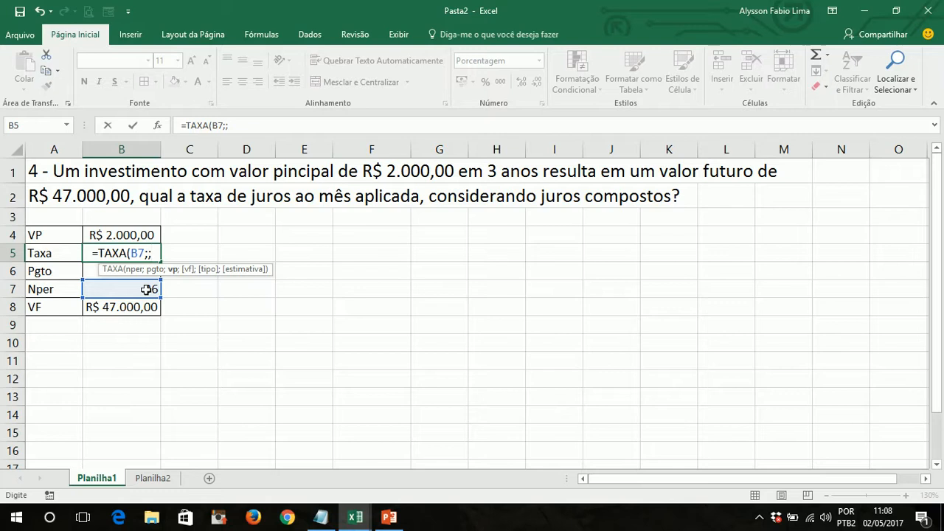
pyautogui.write('-')
pyautogui.click(105, 233)
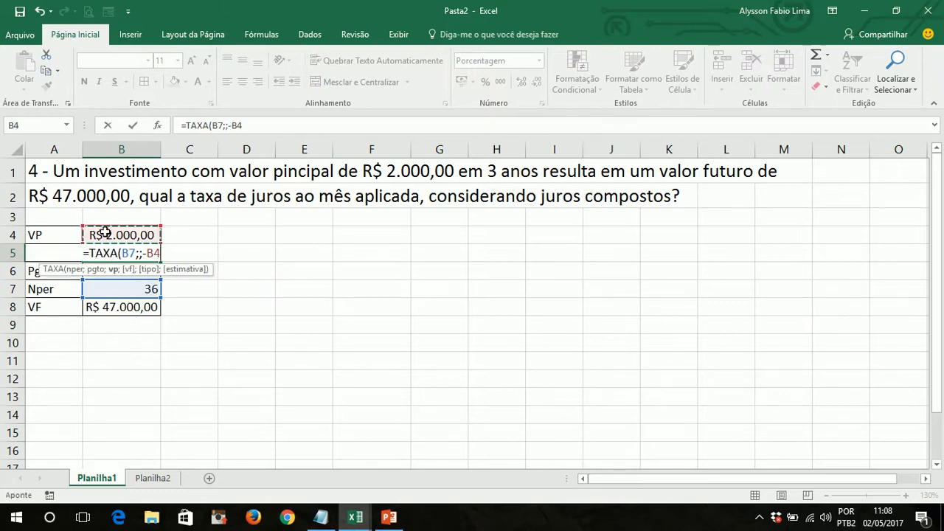
pyautogui.write(';')
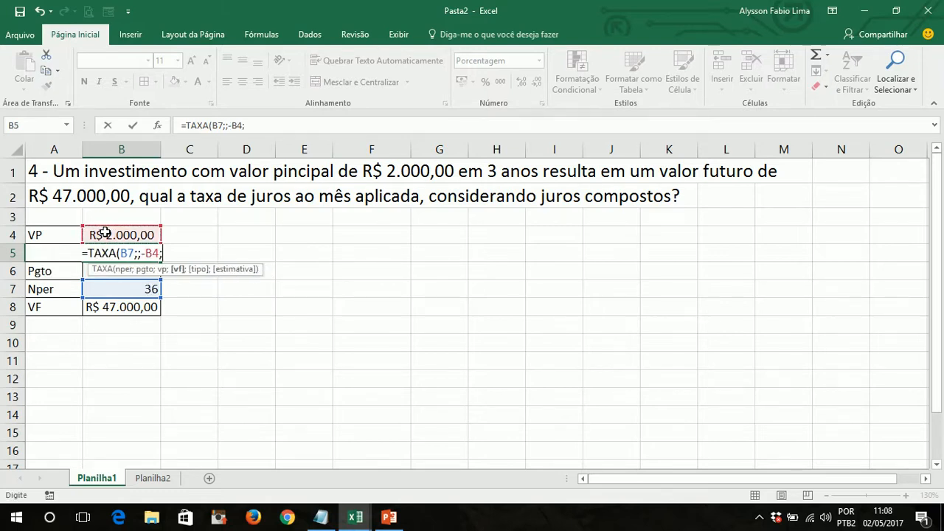
pyautogui.click(96, 308)
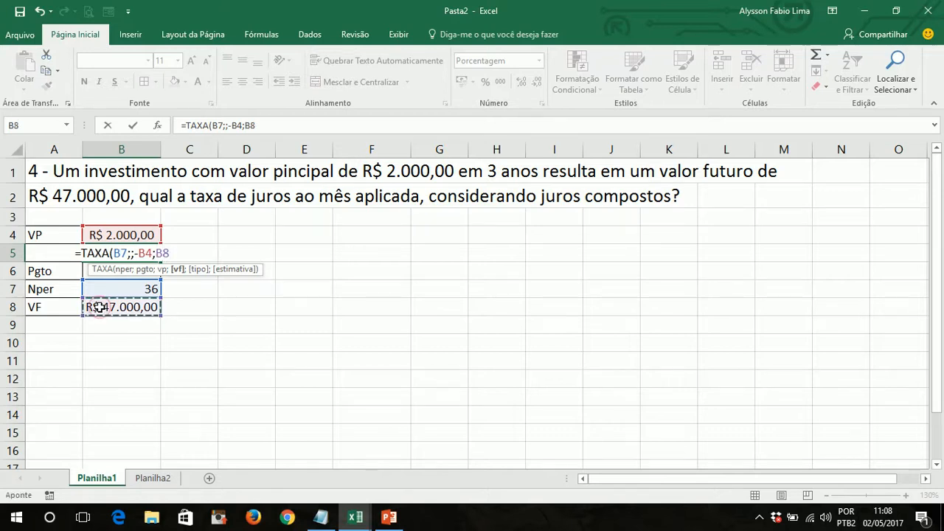
pyautogui.write(';')
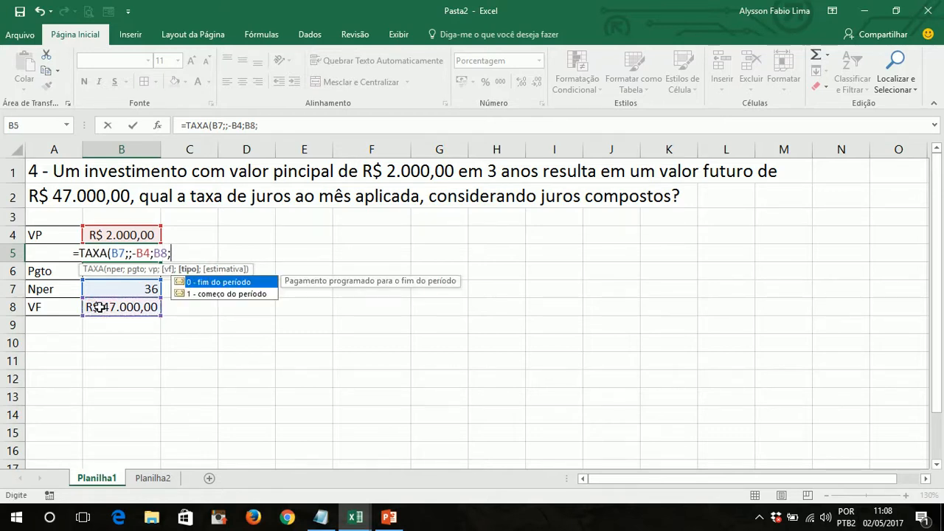
pyautogui.write('0')
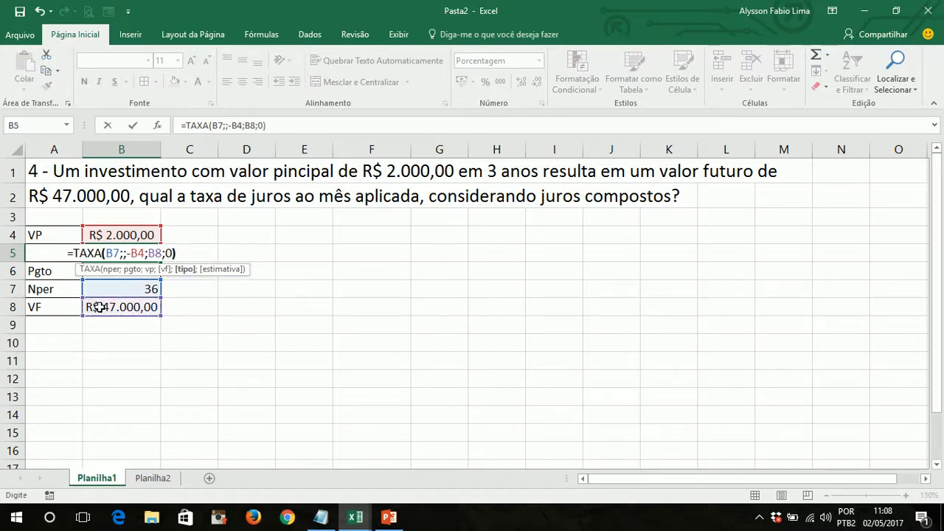
pyautogui.write(')')
pyautogui.hotkey('ctrl', 'Return')
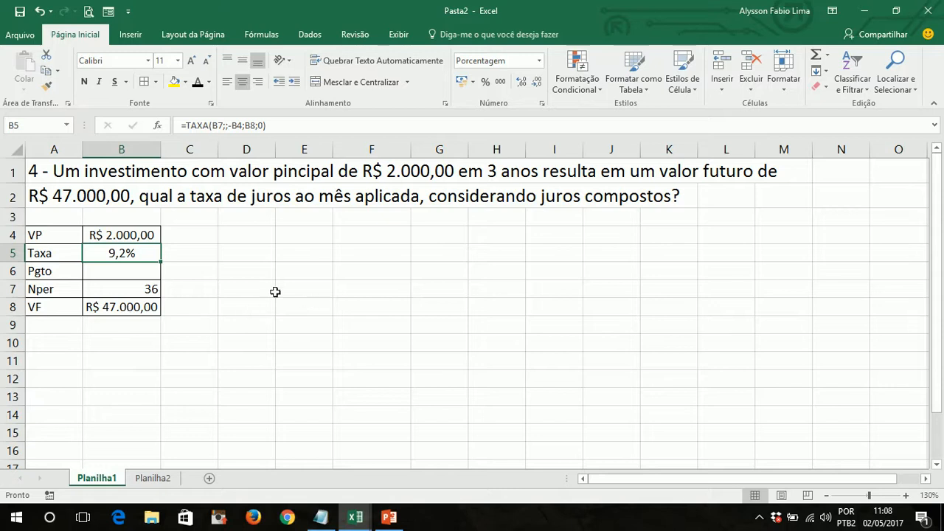
# - Cross-check the rate by calculating the future value in cell D6 with the formula =VF(B5;B7;;-B4)
pyautogui.click(248, 271)
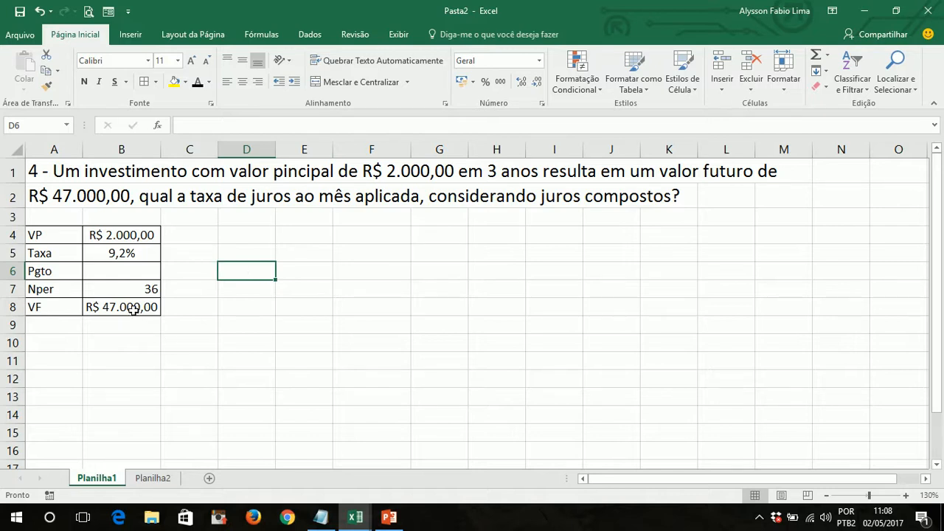
pyautogui.write('=vf(')
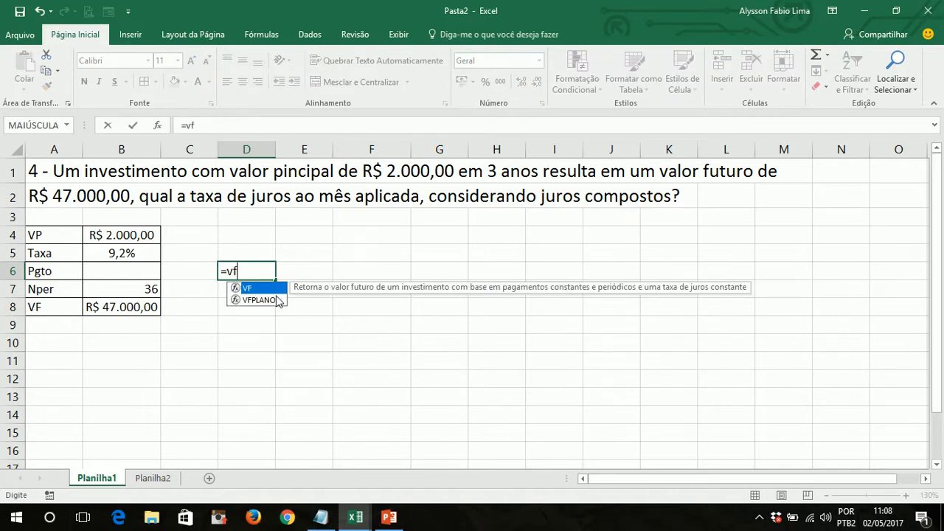
pyautogui.click(113, 254)
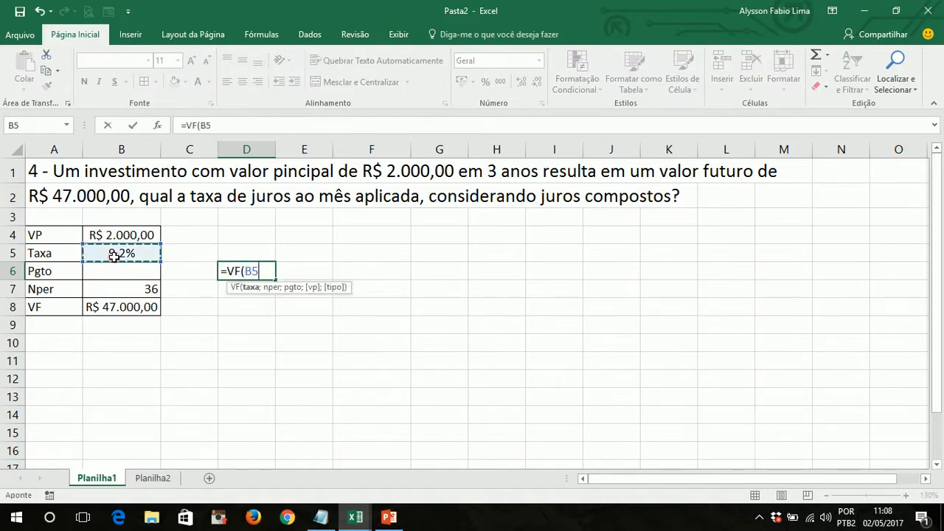
pyautogui.write(';')
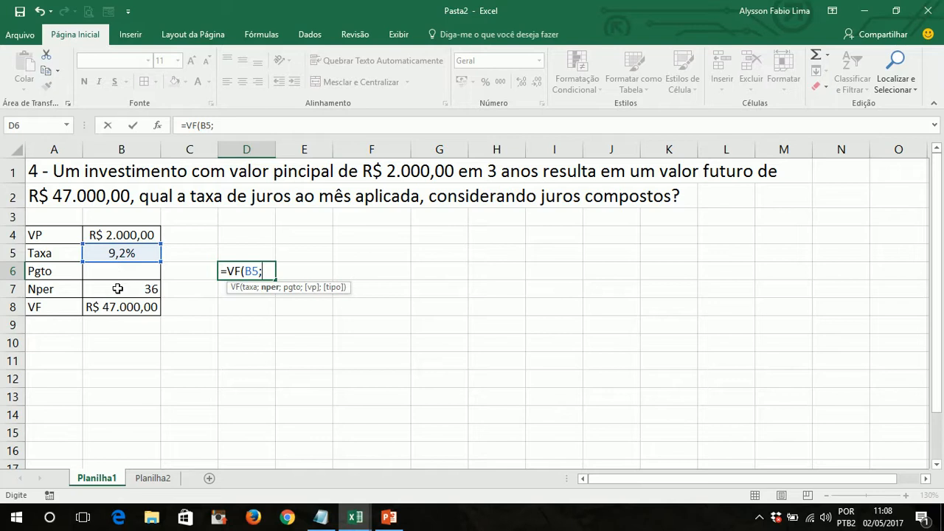
pyautogui.click(117, 288)
pyautogui.write(';B7')
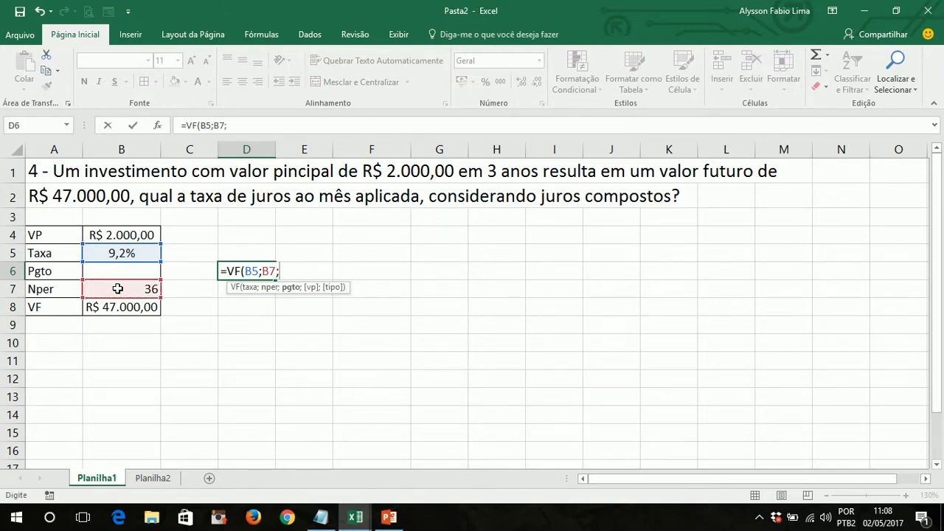
pyautogui.write(';-')
pyautogui.click(130, 235)
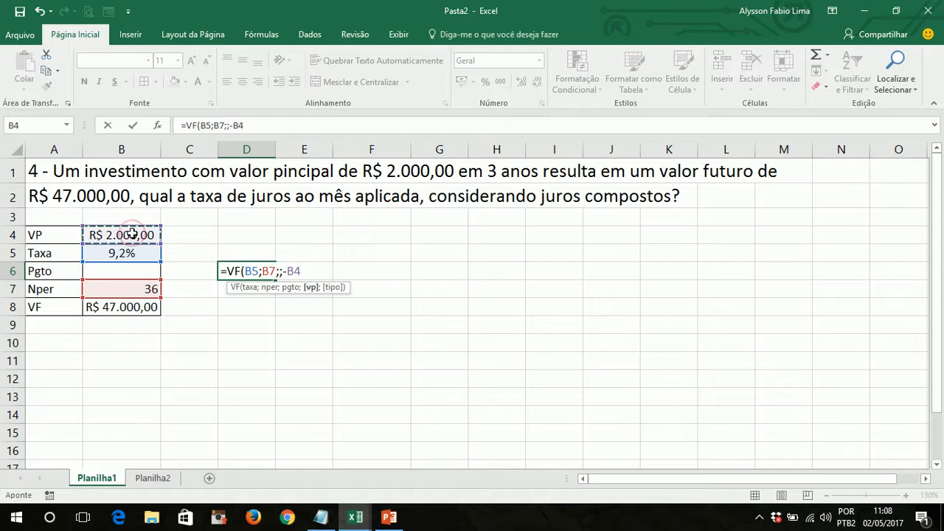
pyautogui.write(')')
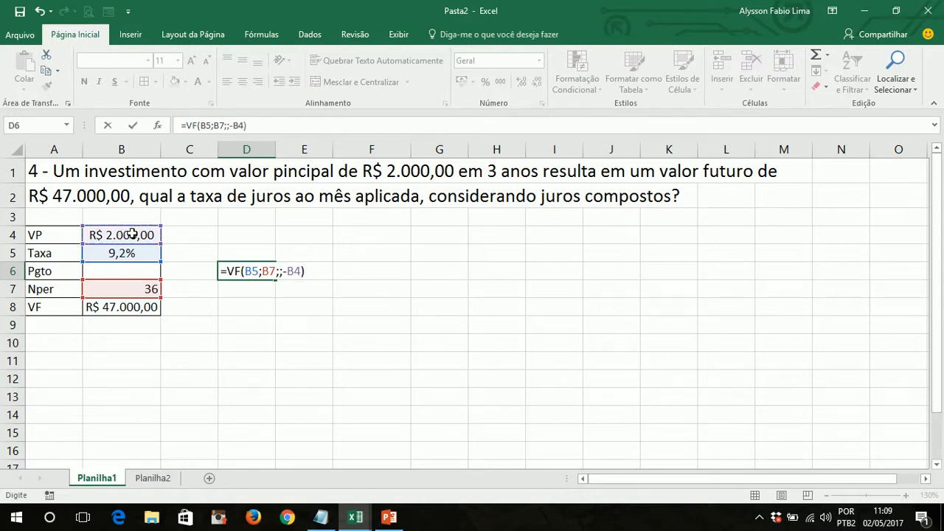
pyautogui.press('Return')
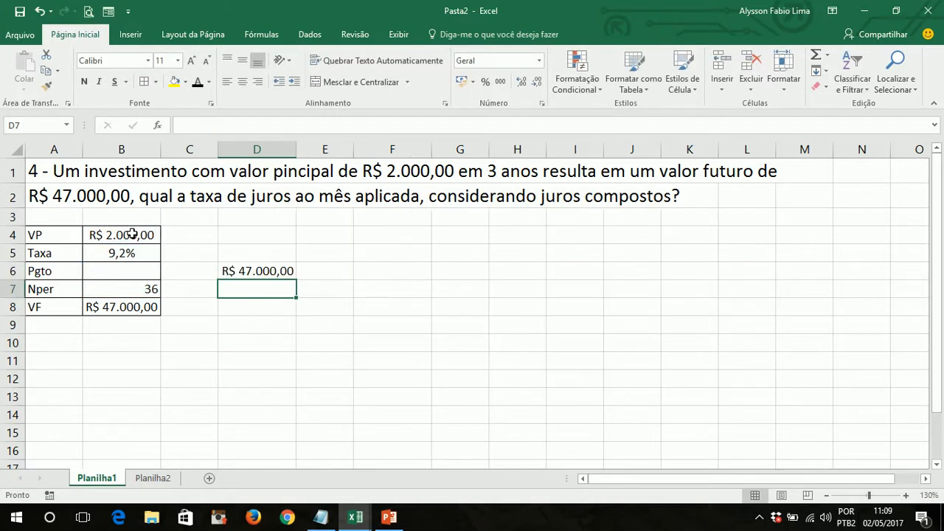
# - Examine the cell references of the VF check formula in cell D6, leaving the formula as it is
pyautogui.press('Up')
pyautogui.press('F2')
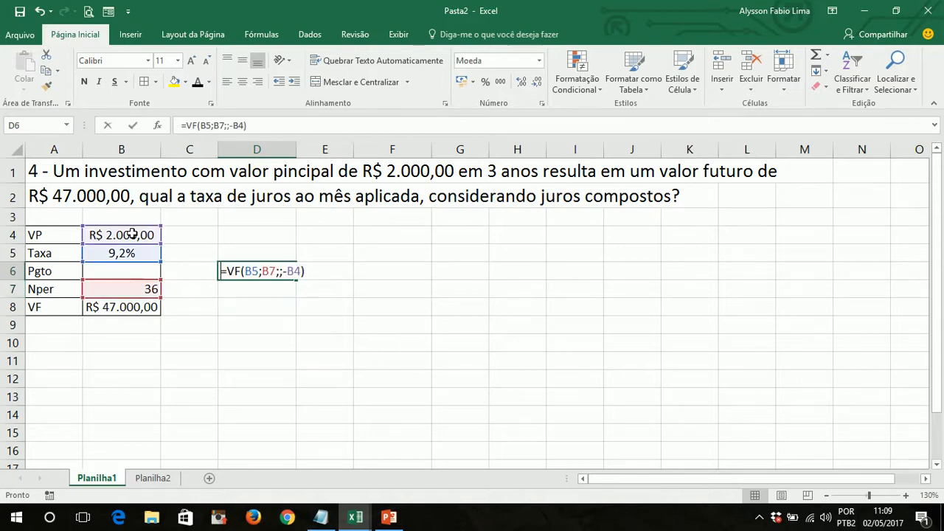
pyautogui.press('Return')
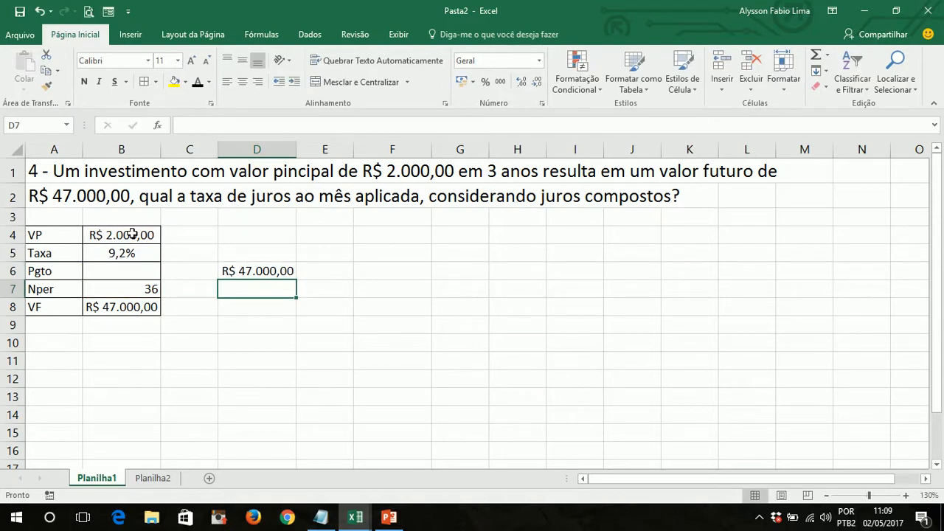
pyautogui.doubleClick(246, 270)
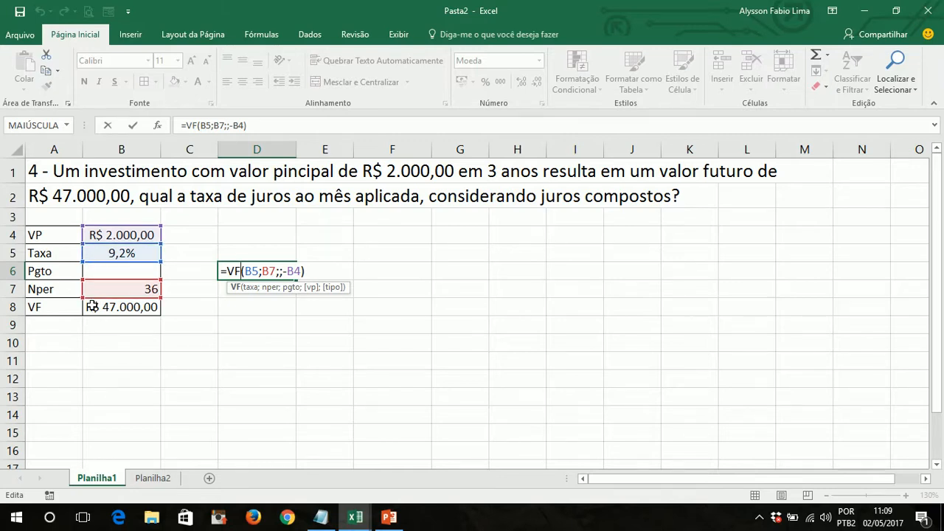
pyautogui.press('Return')
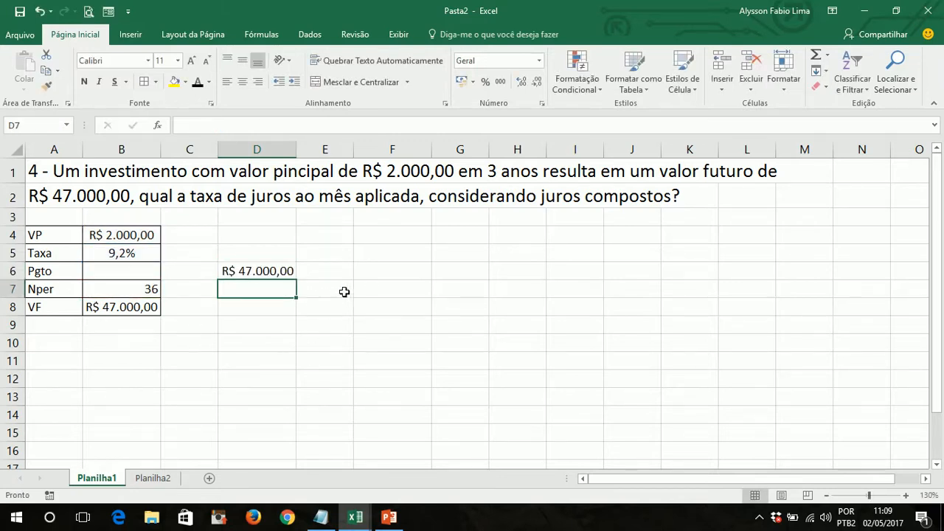
# - Delete the VF check formula from cell D6
pyautogui.moveTo(325, 264); pyautogui.dragTo(236, 300)
pyautogui.click(259, 324)
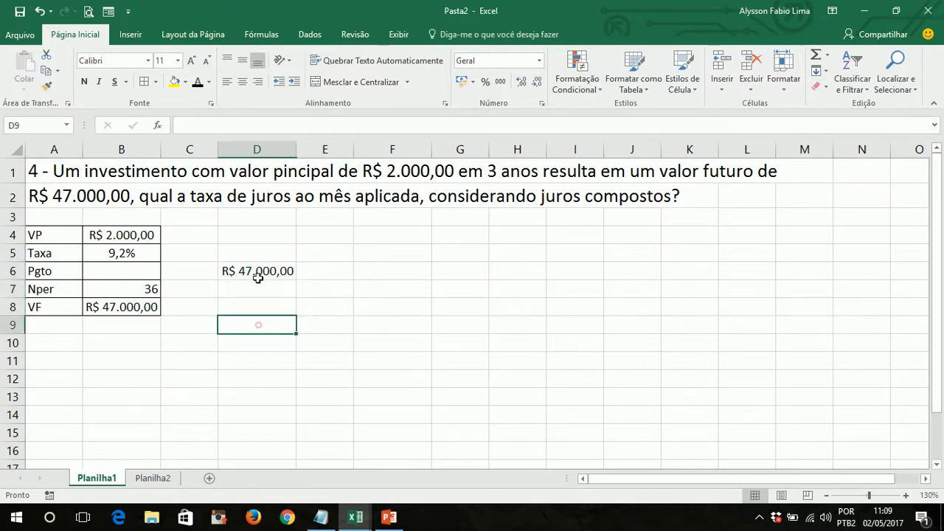
pyautogui.click(260, 274)
pyautogui.press('Delete')
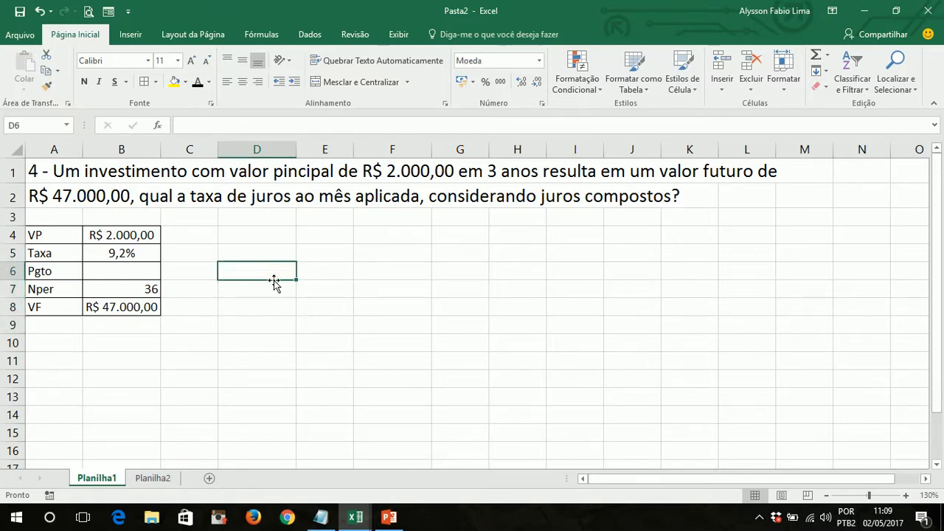
# - Review the nper, pgto, vp, vf and tipo arguments of the TAXA formula in cell B5 one by one
pyautogui.doubleClick(106, 255)
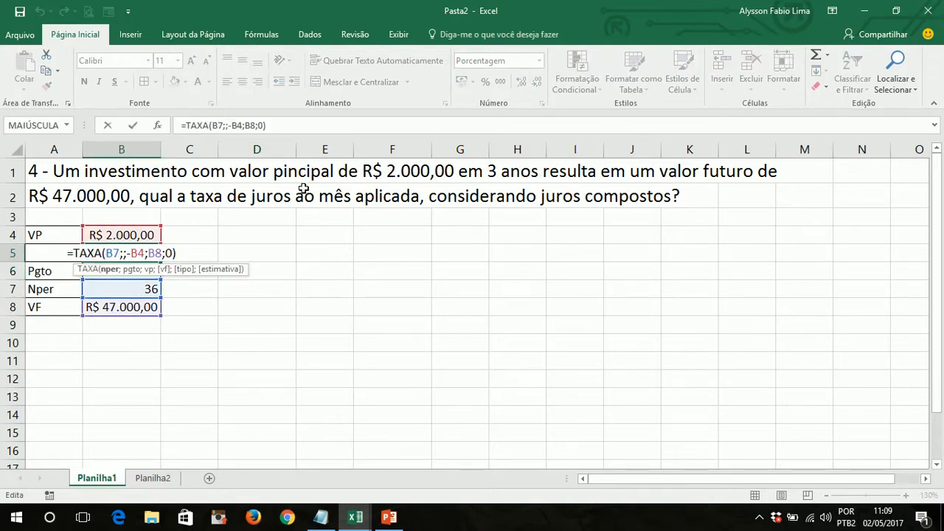
pyautogui.click(103, 253)
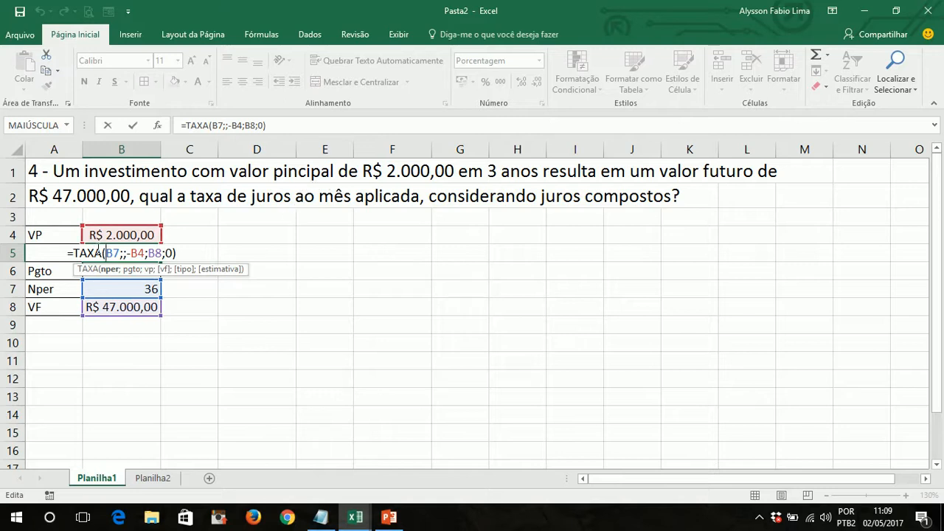
pyautogui.click(123, 253)
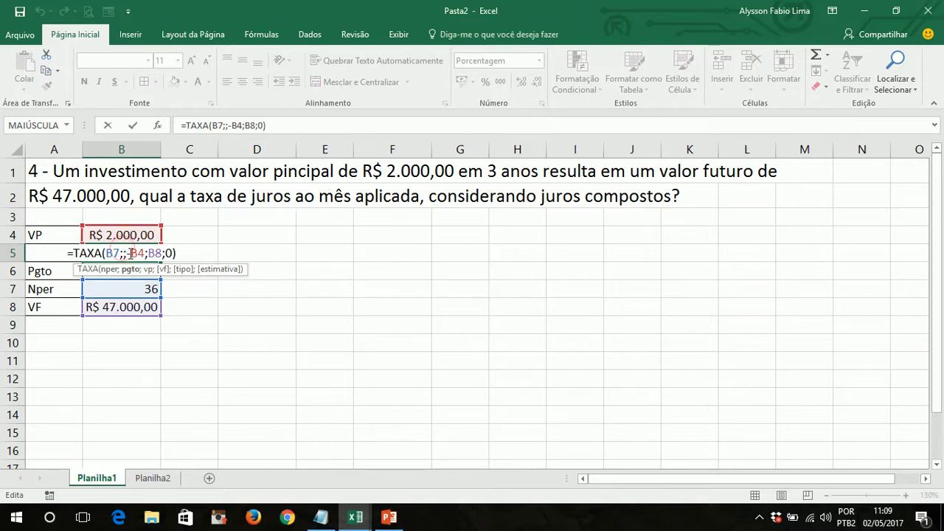
pyautogui.click(134, 253)
pyautogui.click(164, 253)
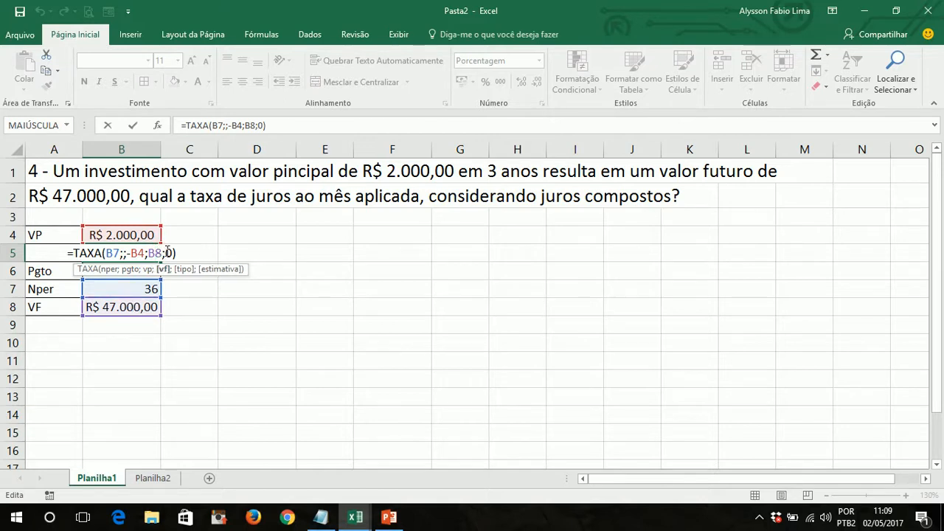
pyautogui.click(166, 253)
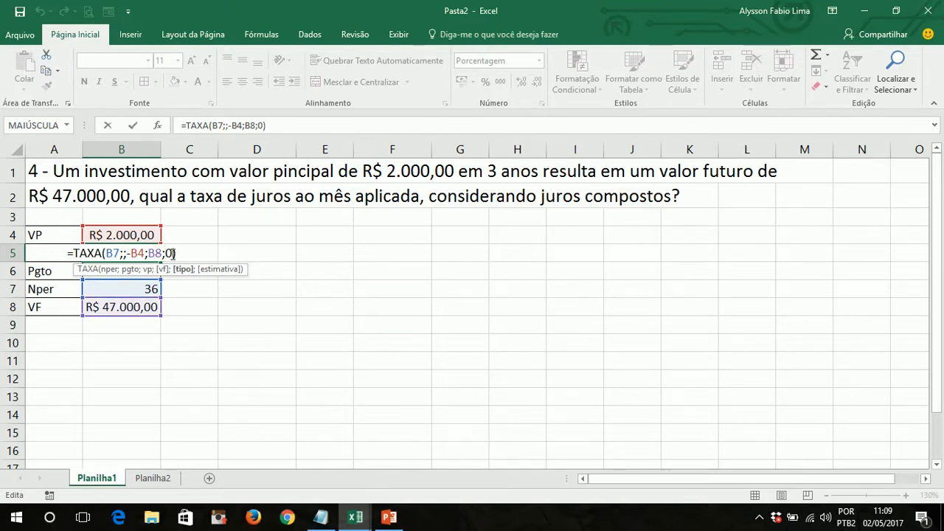
pyautogui.click(177, 253)
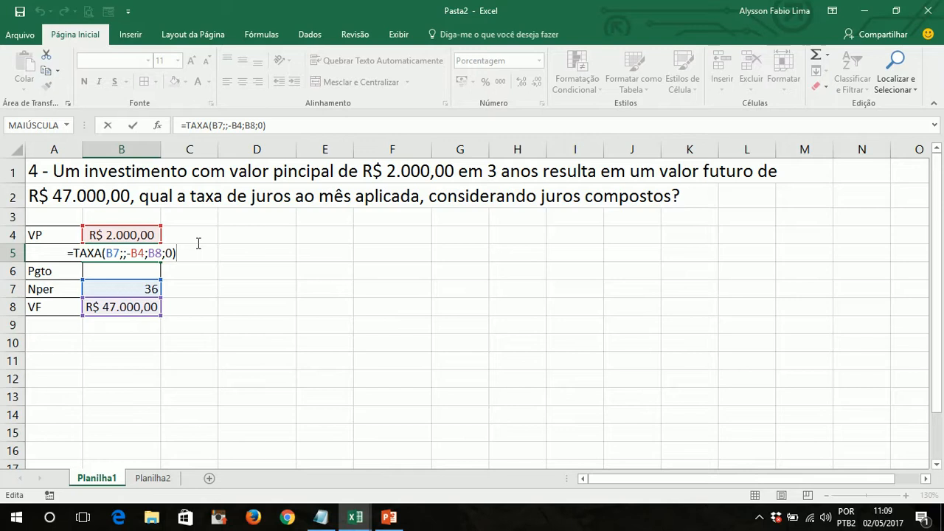
pyautogui.press('Return')
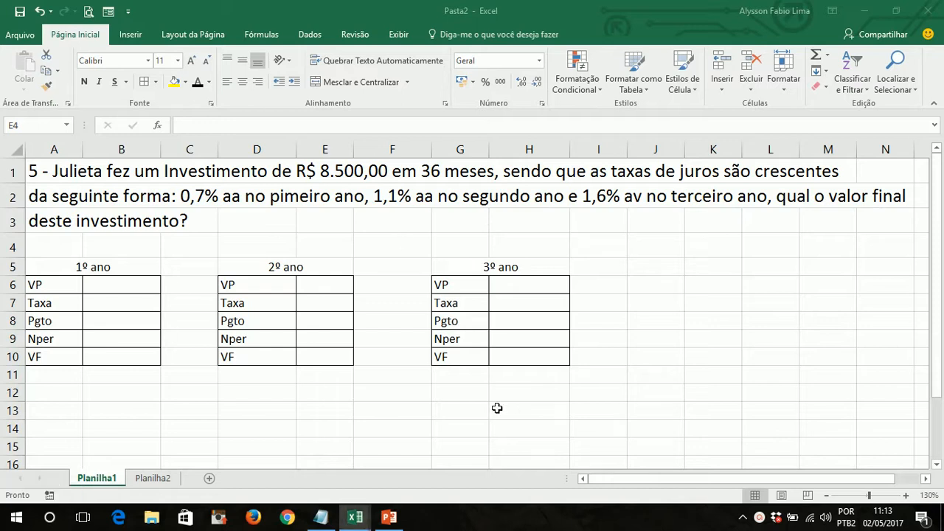
# - Enter the principal of R$ 8.500,00 as the VP of the 1º ano table in cell B6
pyautogui.click(257, 389)
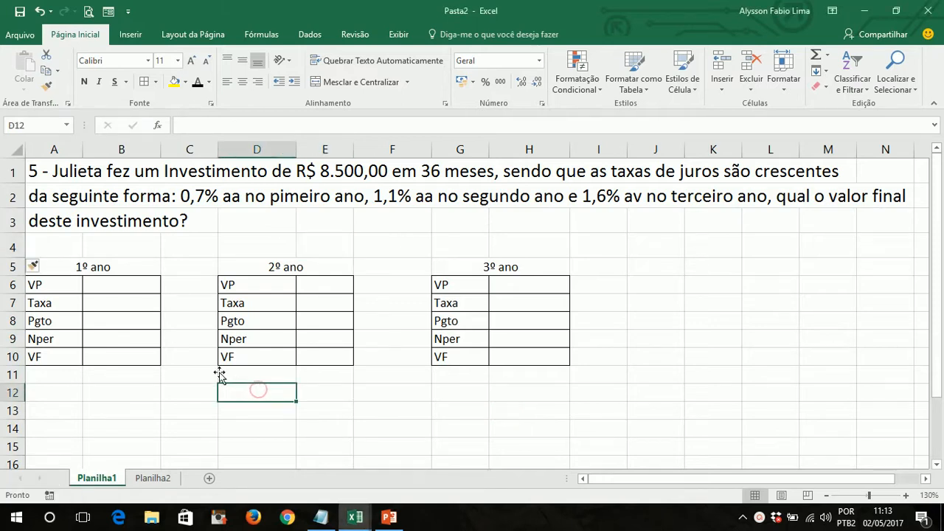
pyautogui.click(107, 287)
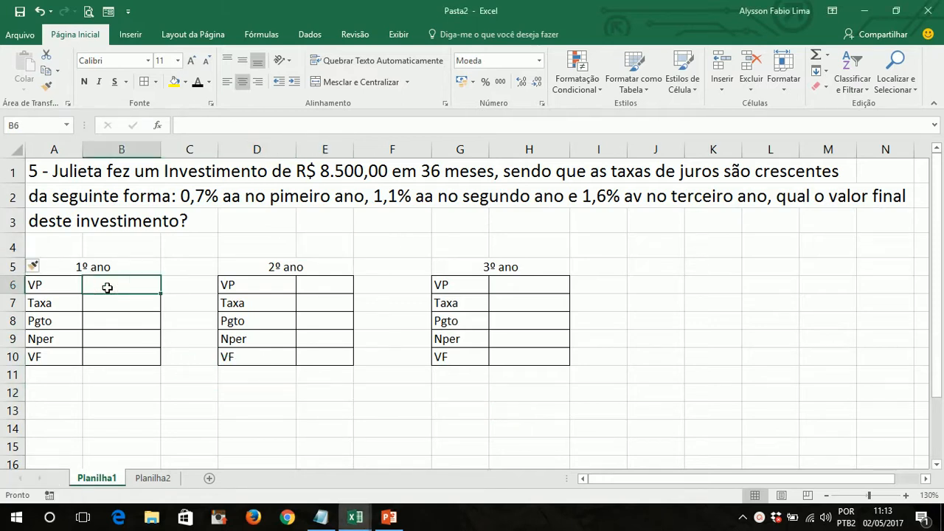
pyautogui.write('8500')
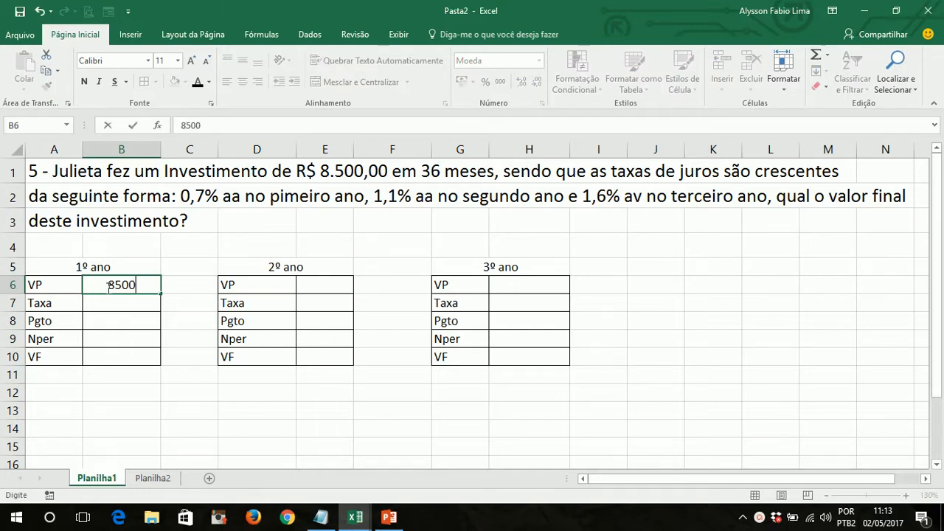
pyautogui.press('Return')
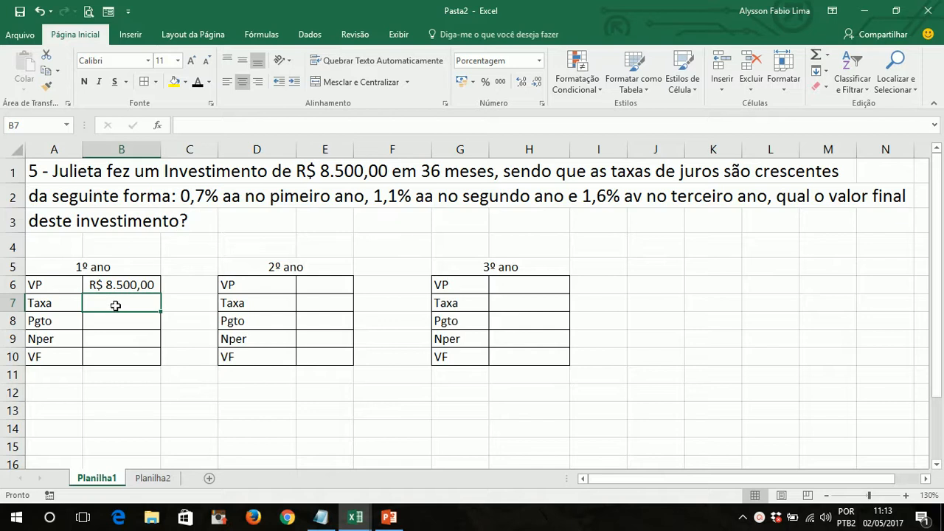
# - Enter a Taxa of 0,7% in B7 and a centred Nper of 1 in B9 of the 1º ano table
pyautogui.write('0,7')
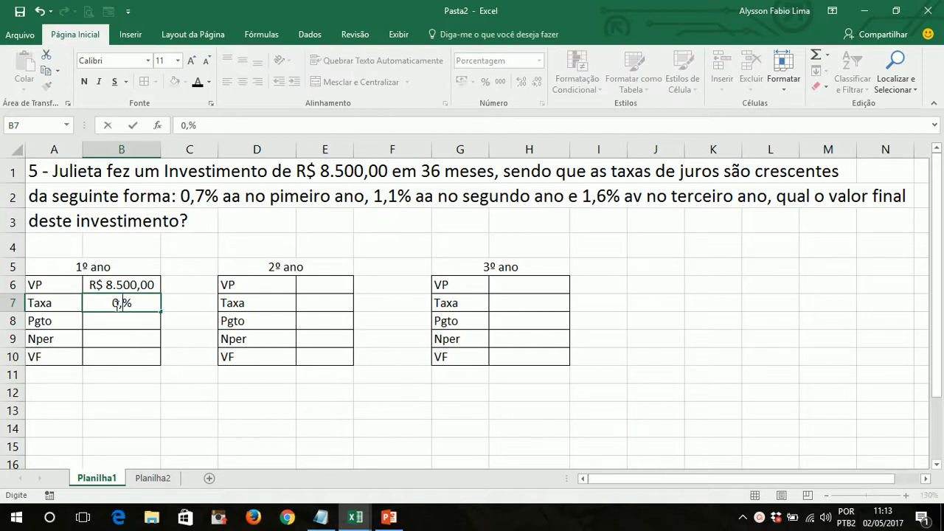
pyautogui.press('Return')
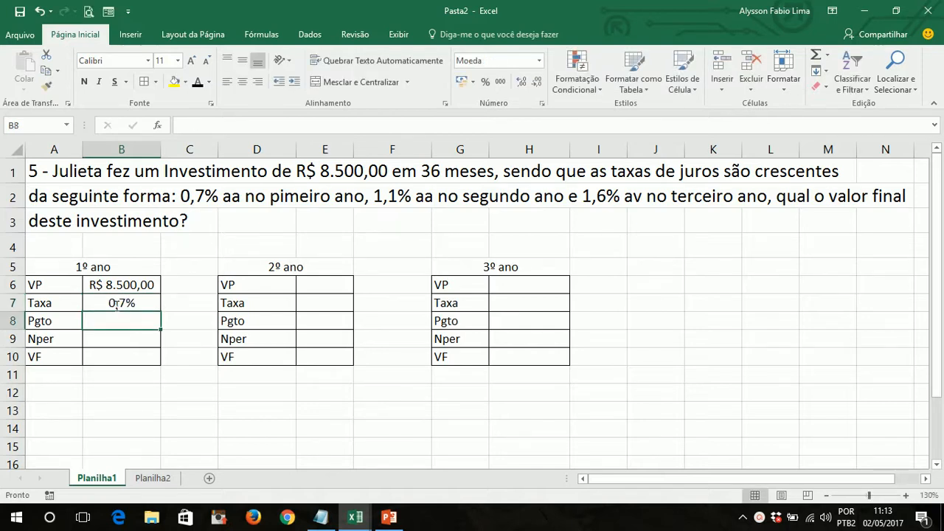
pyautogui.press('Return')
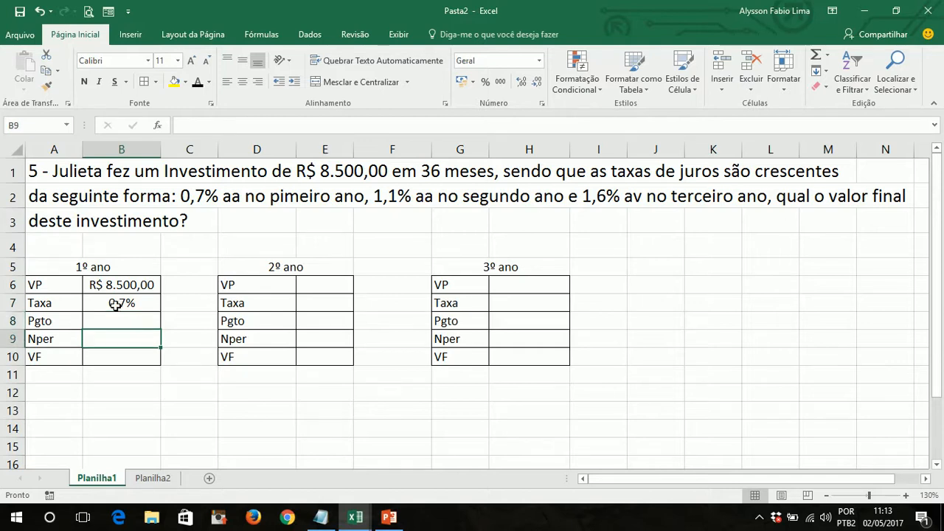
pyautogui.write('1')
pyautogui.press('Return')
pyautogui.press('Up')
pyautogui.click(242, 81)
pyautogui.click(376, 392)
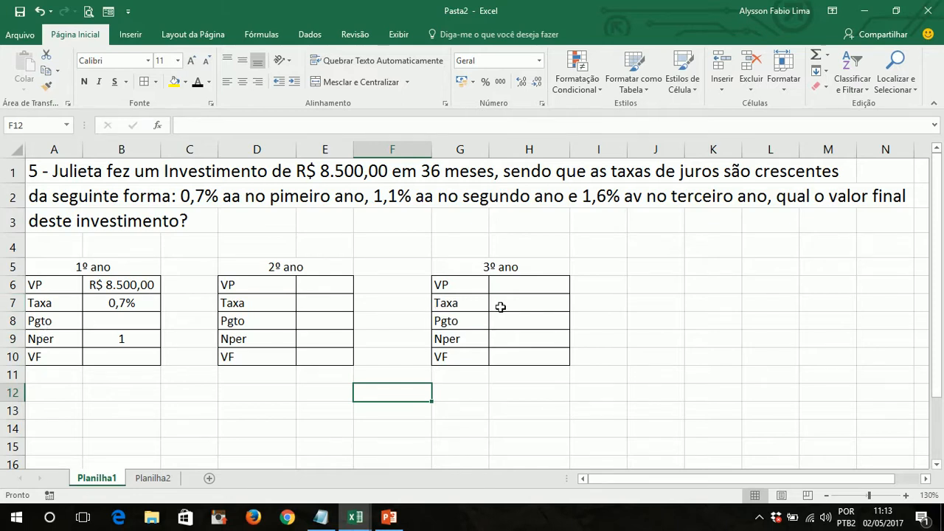
# - Calculate the 1º ano future value in cell B10 with the formula =VF(B7;B9;;-B6;0)
pyautogui.click(115, 357)
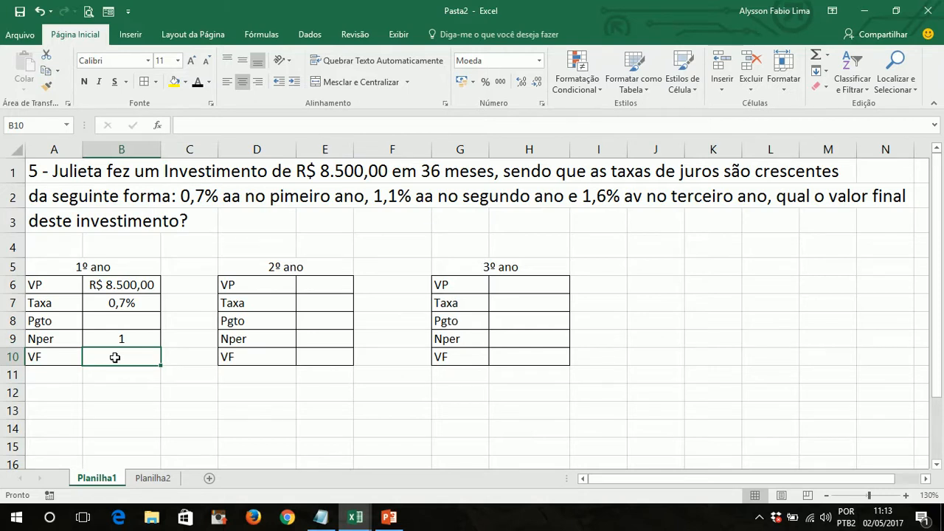
pyautogui.write('=VF(')
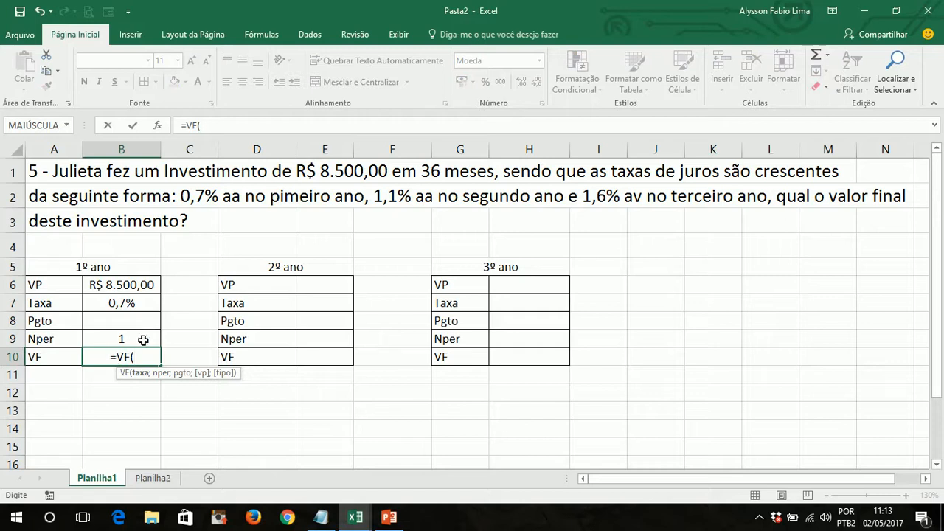
pyautogui.click(120, 303)
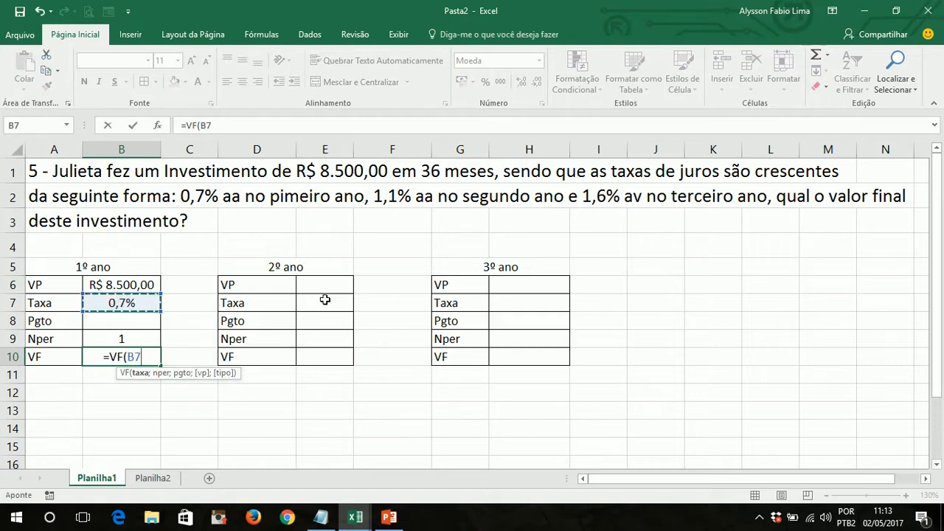
pyautogui.write(';')
pyautogui.click(112, 335)
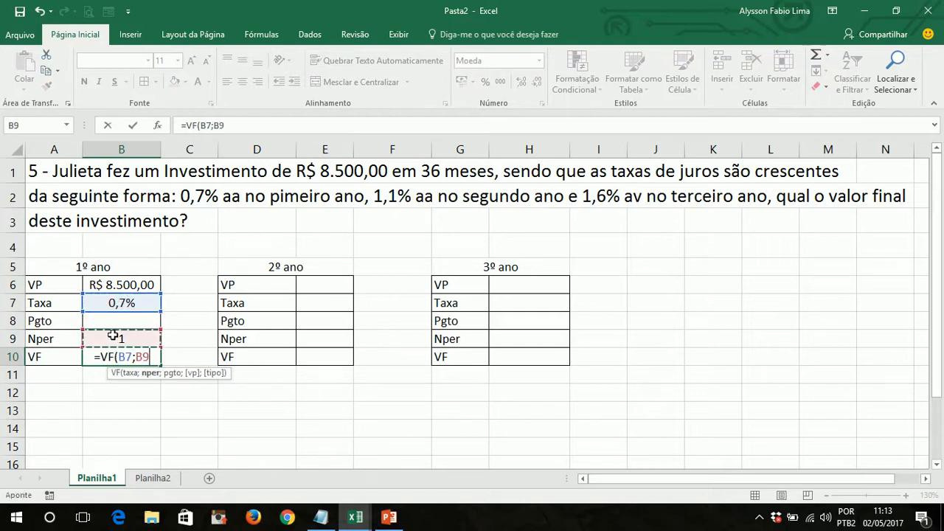
pyautogui.write(';')
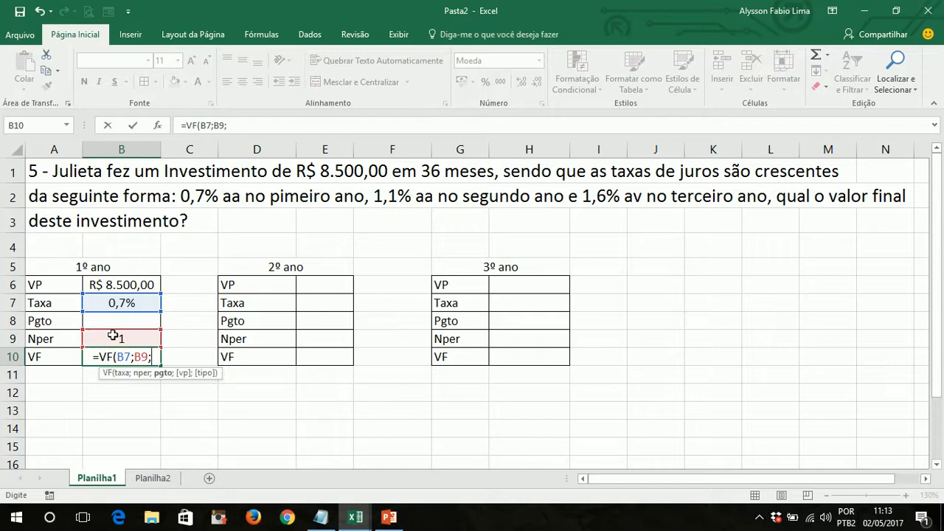
pyautogui.write(';-')
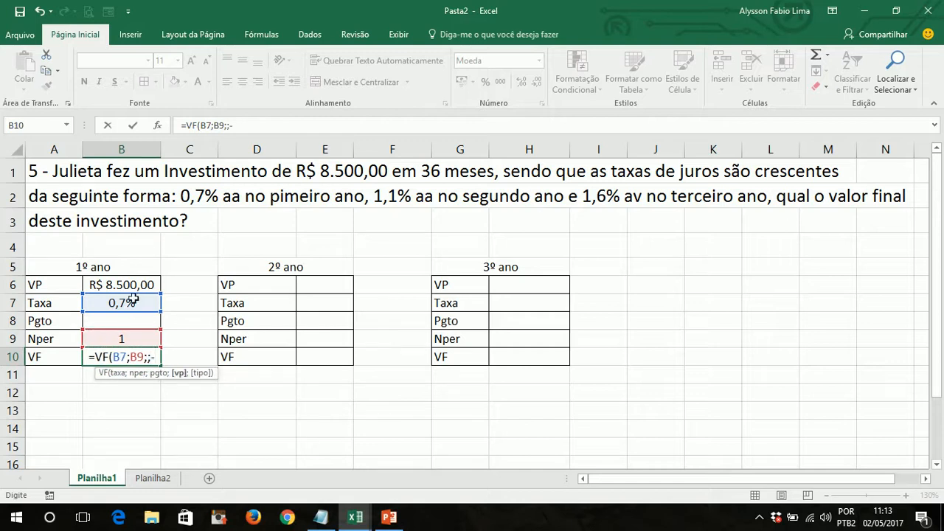
pyautogui.click(130, 284)
pyautogui.write(';0')
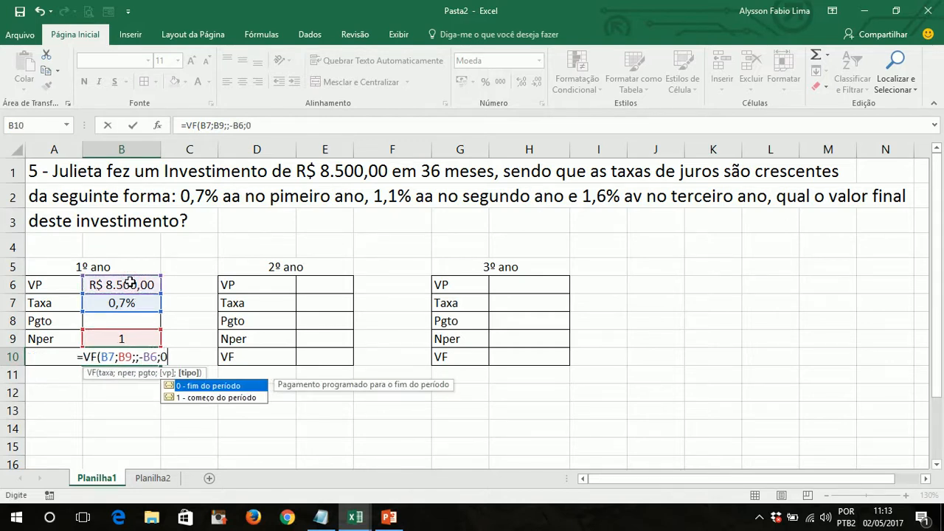
pyautogui.write(')')
pyautogui.press('Return')
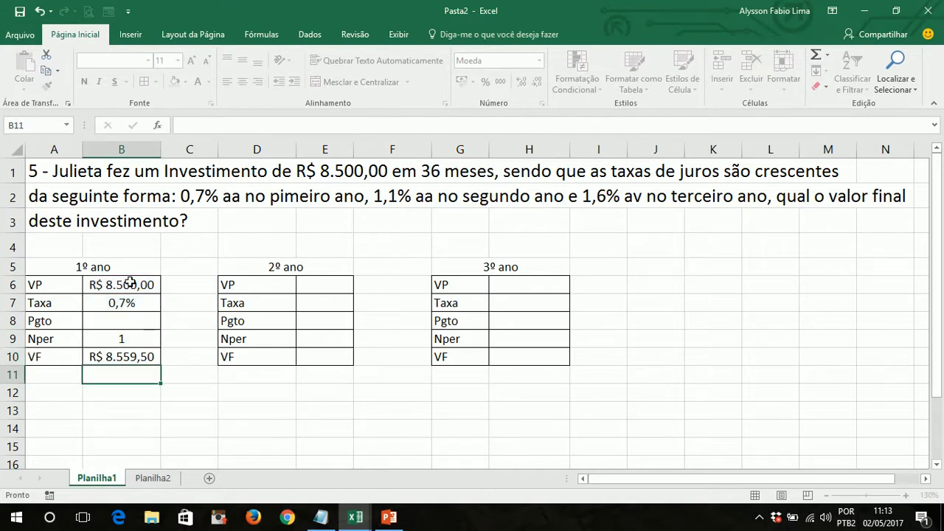
pyautogui.press('Up')
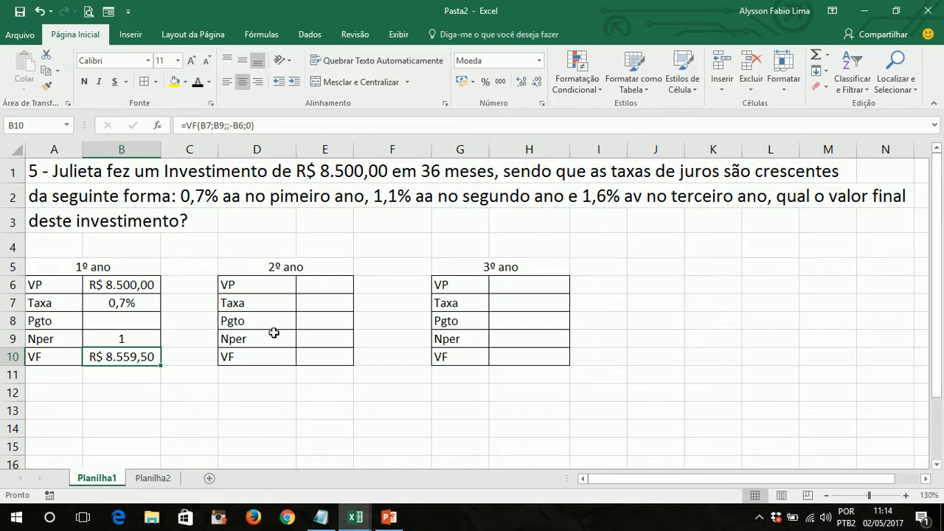
# - Link the 2º ano VP in cell E6 to the 1º ano VF with =B10
pyautogui.click(307, 287)
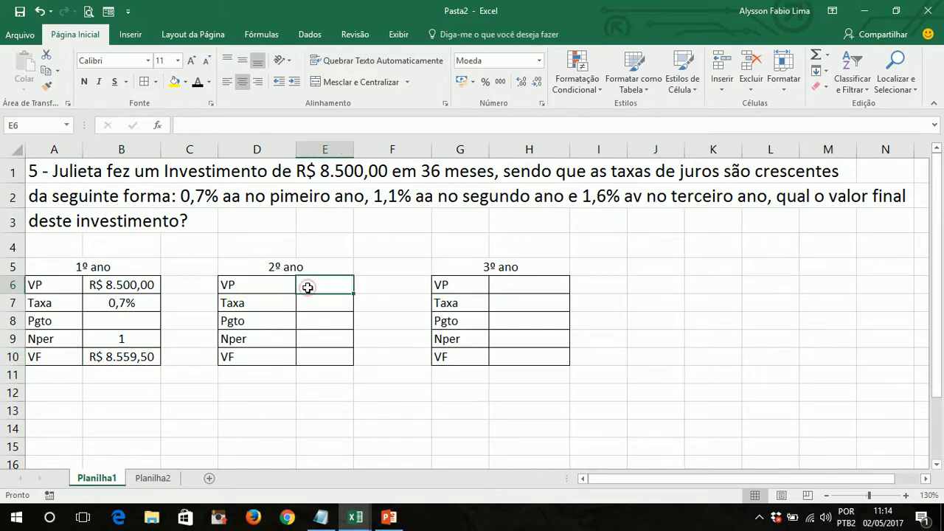
pyautogui.write('=')
pyautogui.click(121, 358)
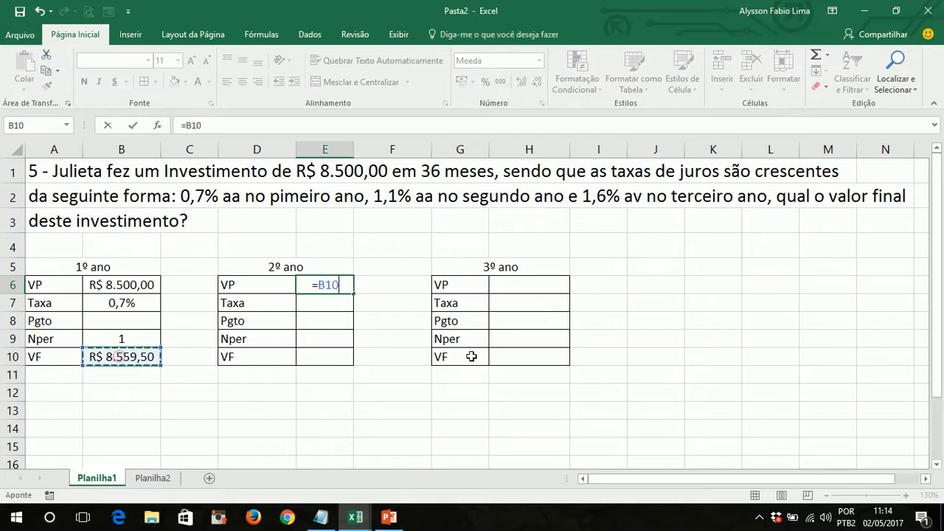
pyautogui.hotkey('ctrl', 'Return')
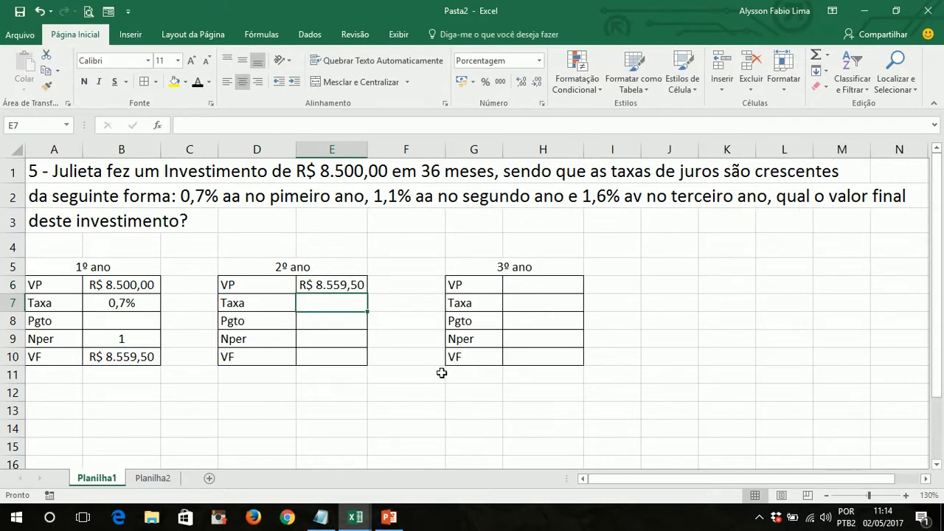
# - Enter a Taxa of 1,1% in E7 and a centred Nper of 1 in E9 of the 2º ano table
pyautogui.write('1,1')
pyautogui.press('Return')
pyautogui.press('Return')
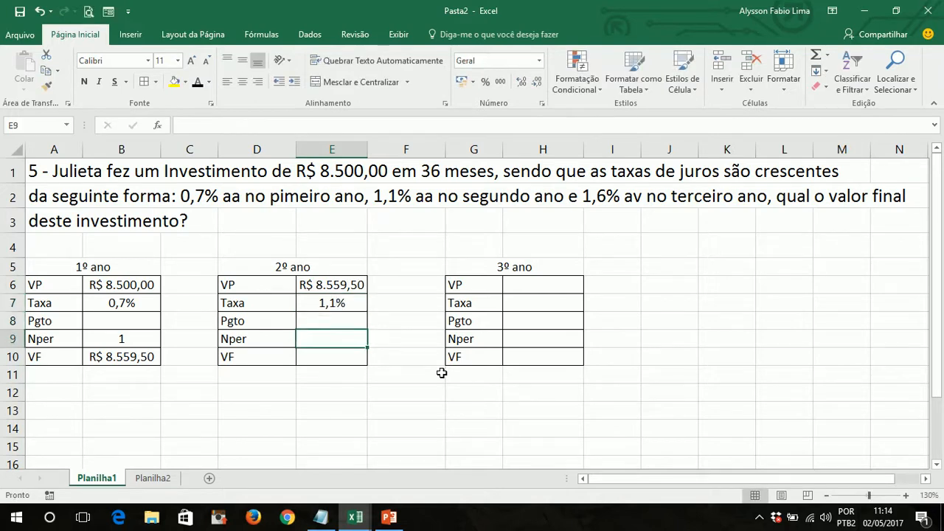
pyautogui.write('1')
pyautogui.press('Return')
pyautogui.press('Up')
pyautogui.click(242, 82)
# - Calculate the 2º ano future value in cell E10 with the formula =VF(E7;E9;;-E6;0)
pyautogui.click(342, 357)
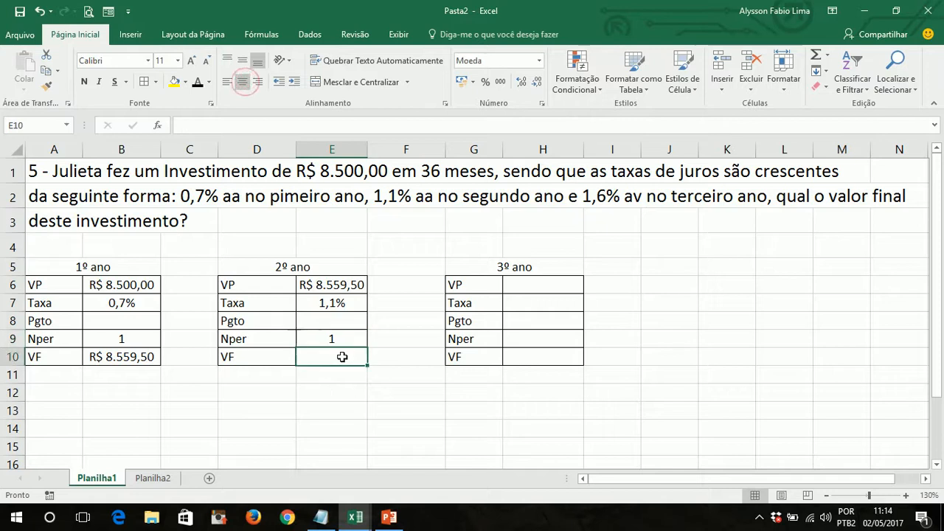
pyautogui.write('=vf')
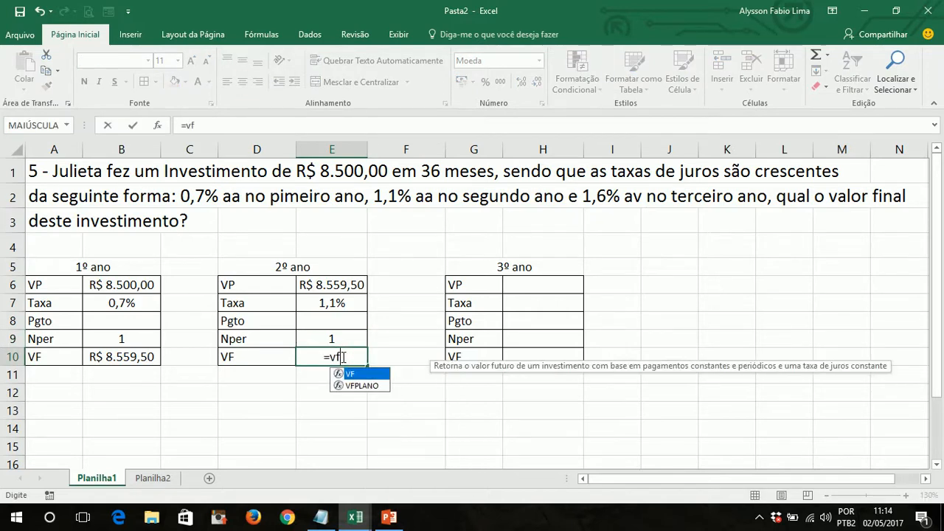
pyautogui.press('Tab')
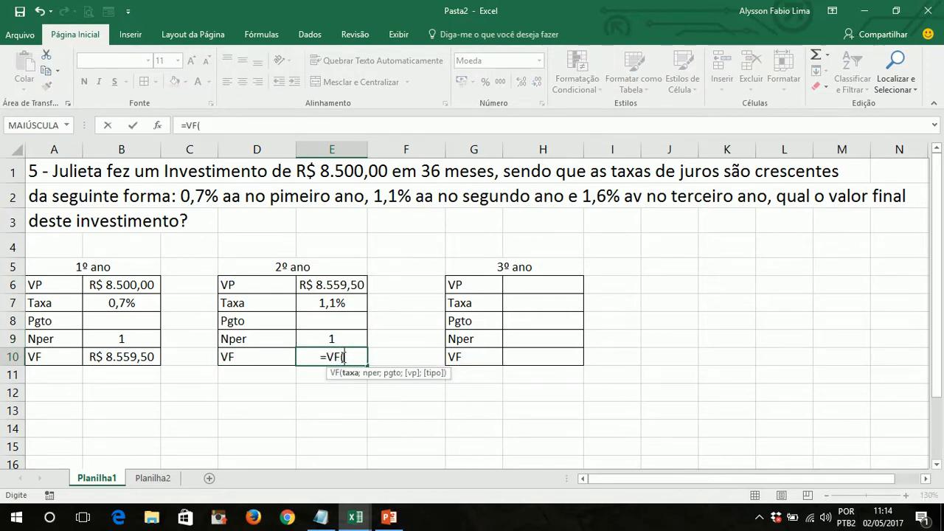
pyautogui.click(337, 301)
pyautogui.write(';')
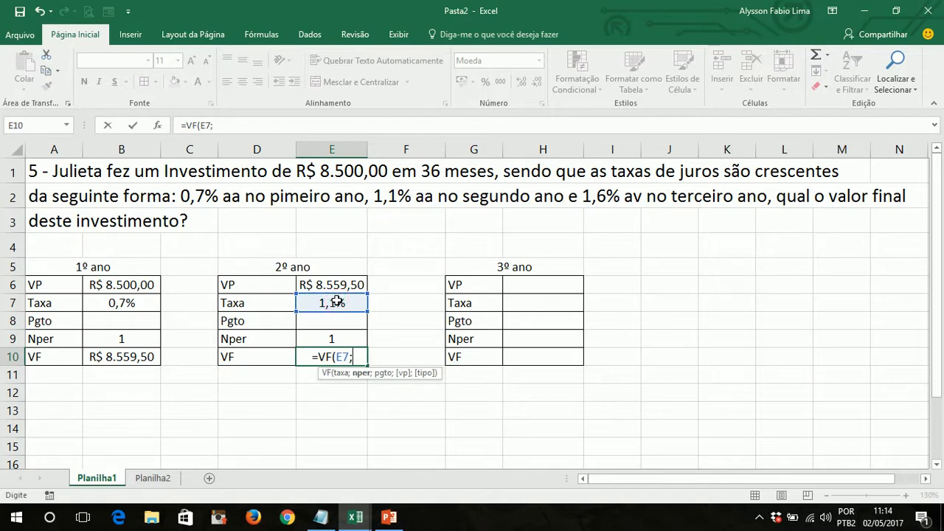
pyautogui.click(322, 340)
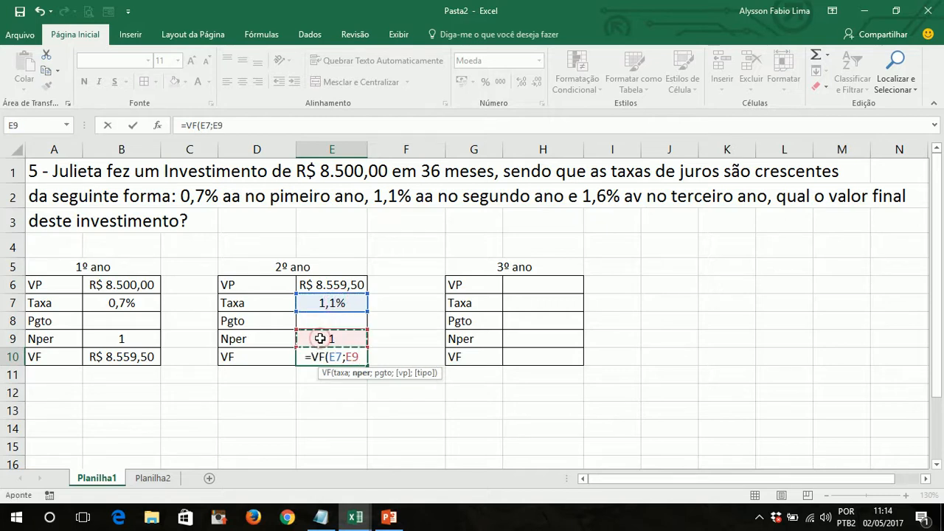
pyautogui.write(';')
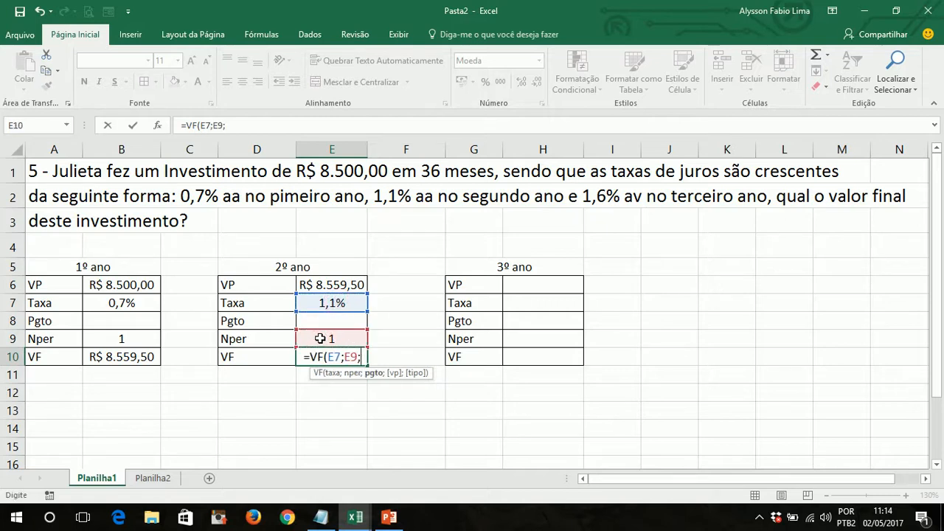
pyautogui.write(';-')
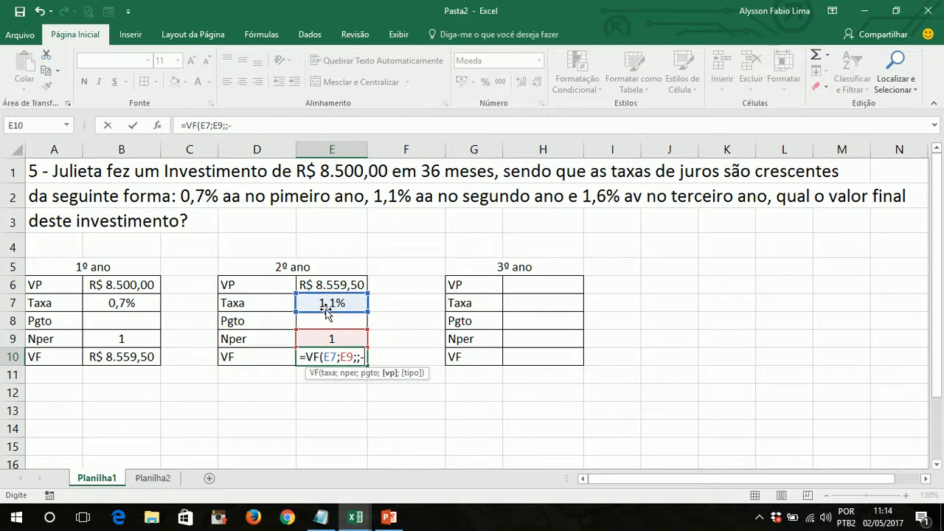
pyautogui.click(323, 284)
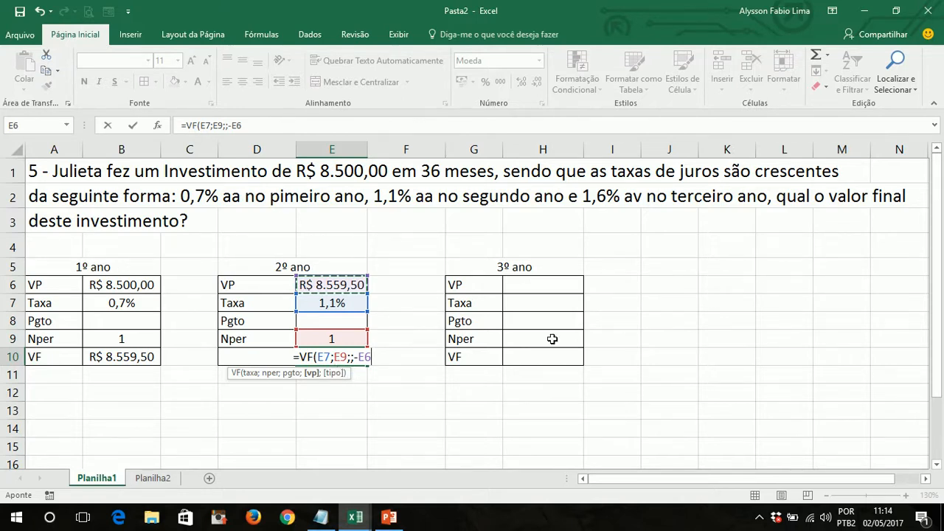
pyautogui.write(';0')
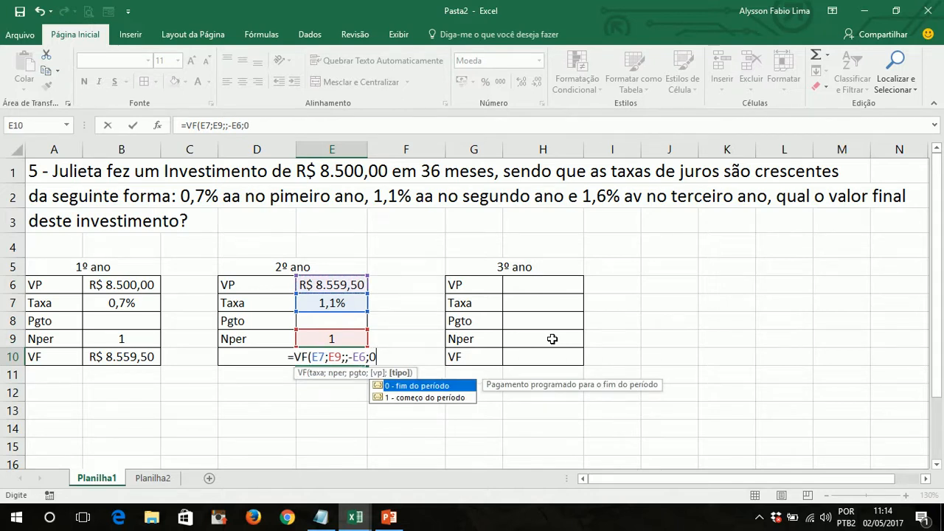
pyautogui.write(')')
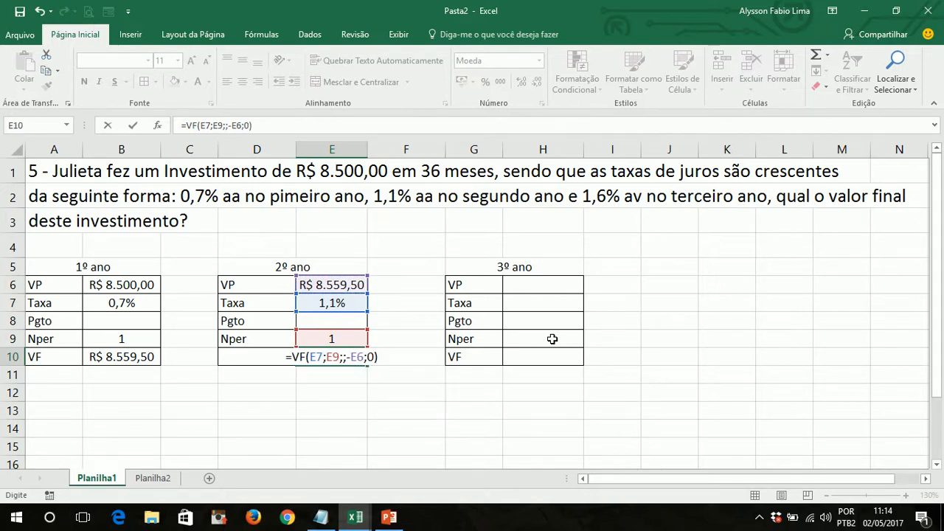
pyautogui.press('Return')
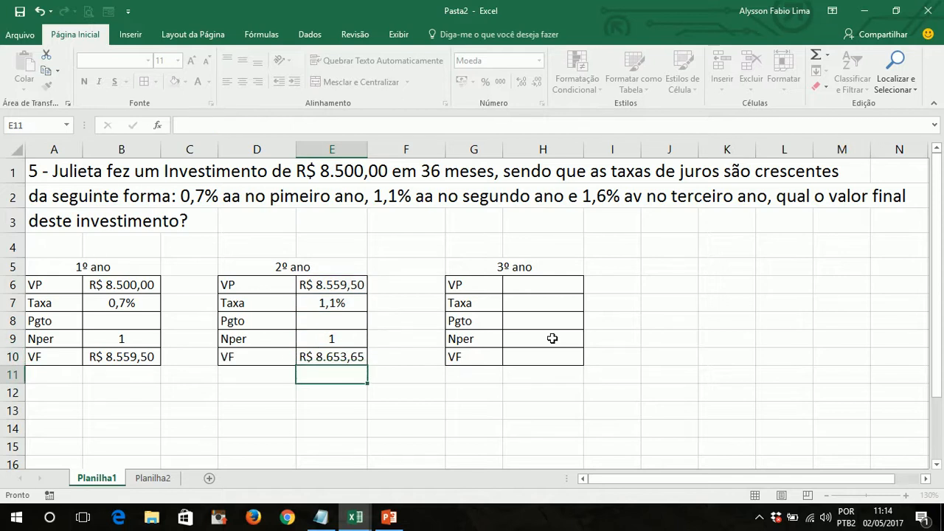
pyautogui.press('Up')
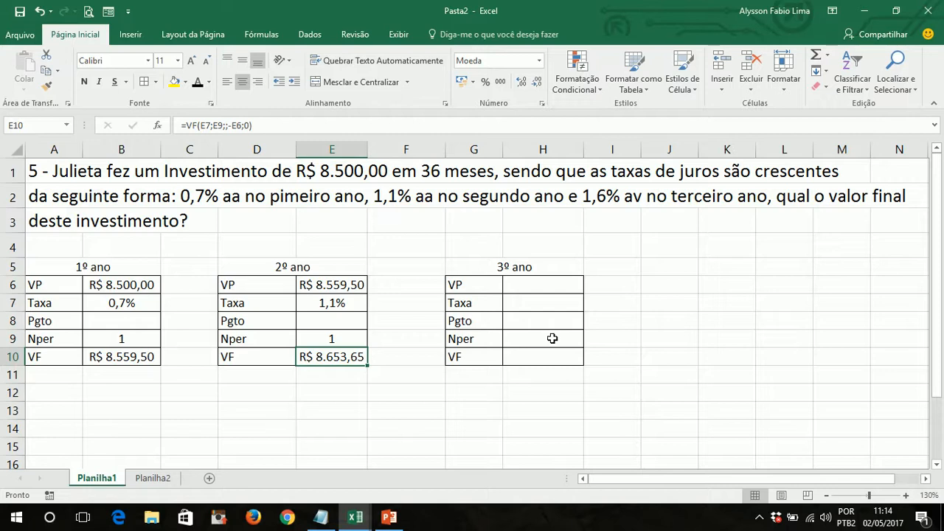
# - Link the 3º ano VP in cell H6 to the 2º ano VF with =E10
pyautogui.press('Right')
pyautogui.press('Right')
pyautogui.press('Right')
pyautogui.press('Up')
pyautogui.press('Up')
pyautogui.press('Up')
pyautogui.press('Up')
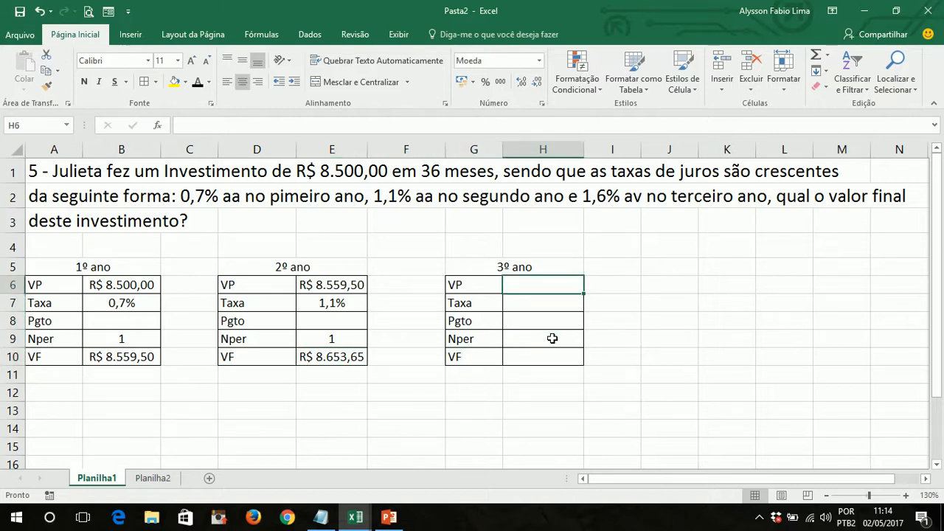
pyautogui.write('=')
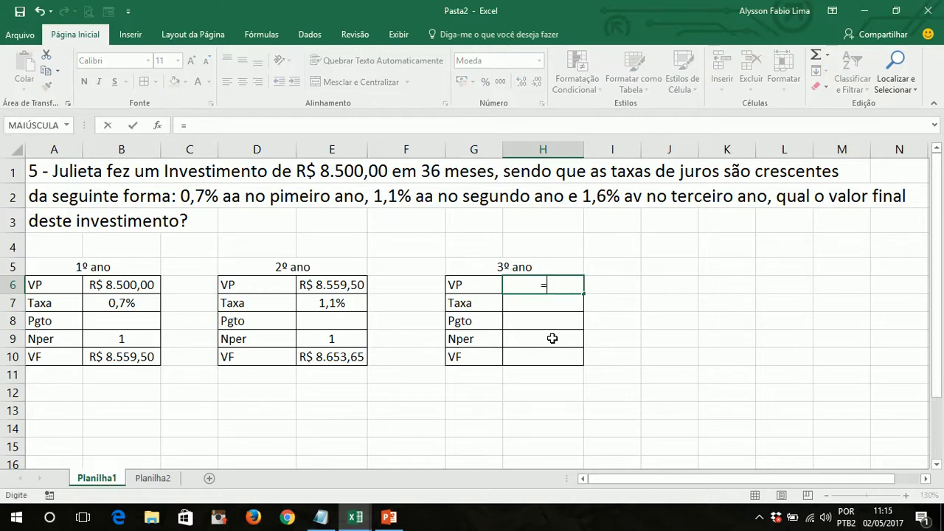
pyautogui.click(343, 358)
pyautogui.press('Return')
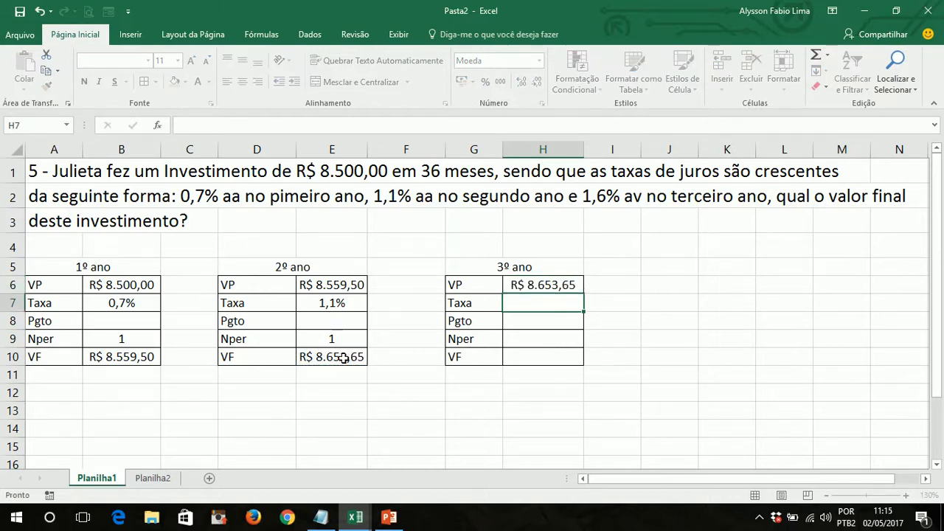
# - Enter a Taxa of 1,6% in cell H7 of the 3º ano table
pyautogui.press('Up')
pyautogui.press('Down')
pyautogui.press('Down')
pyautogui.press('Up')
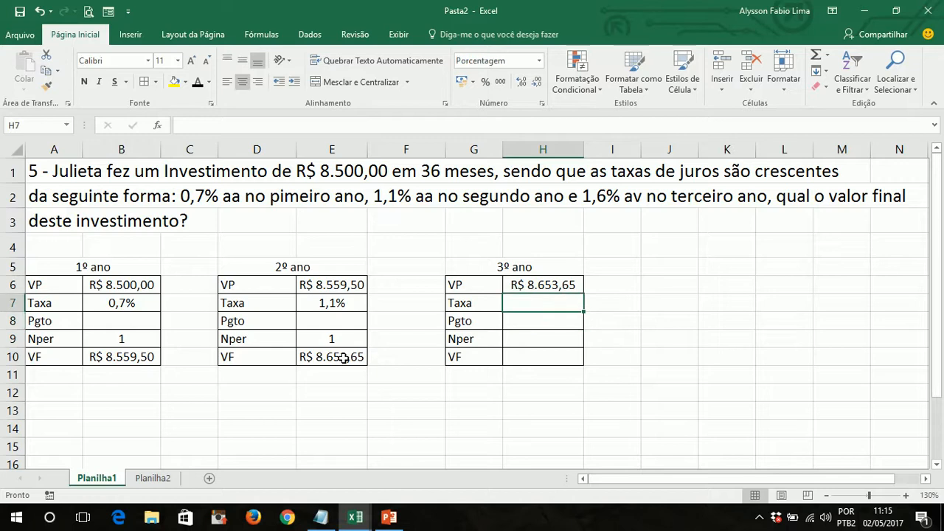
pyautogui.write('1,6')
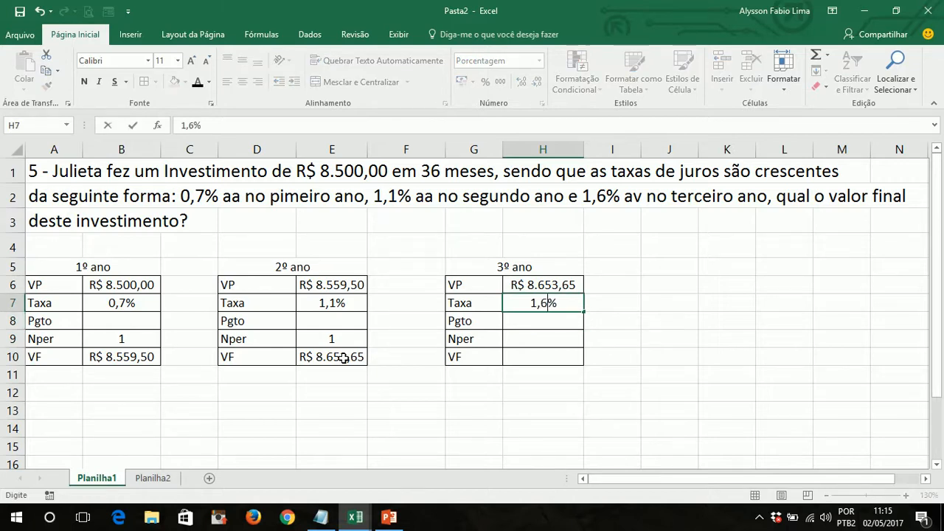
pyautogui.press('Return')
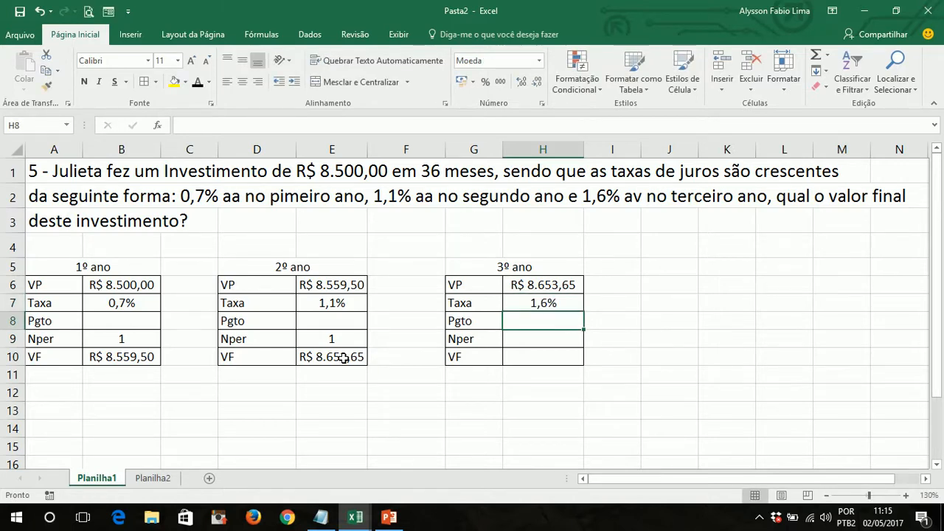
# - Enter a centred Nper of 1 in cell H9 of the 3º ano table
pyautogui.press('Down')
pyautogui.write('1')
pyautogui.press('Return')
pyautogui.press('Up')
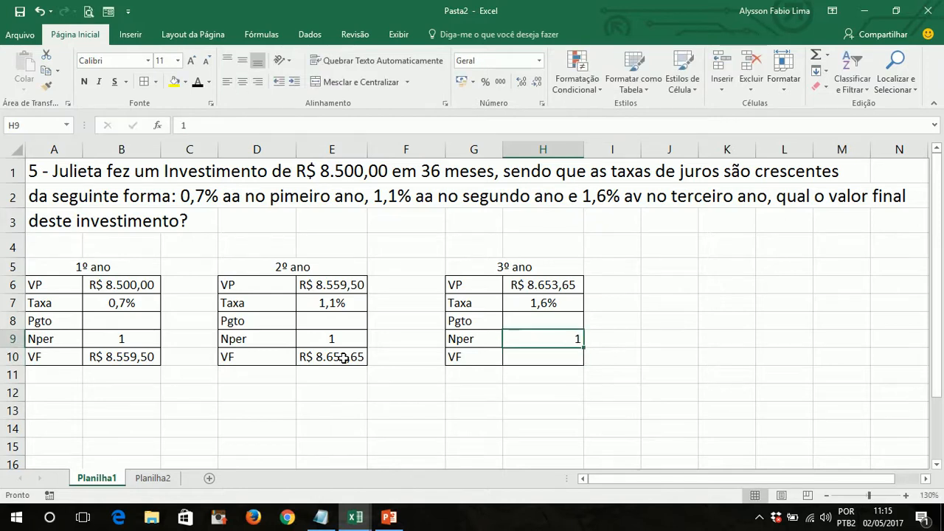
pyautogui.click(239, 84)
# - Calculate the 3º ano future value in cell H10 with the formula =VF(H7;H9;;-H6;0)
pyautogui.click(550, 357)
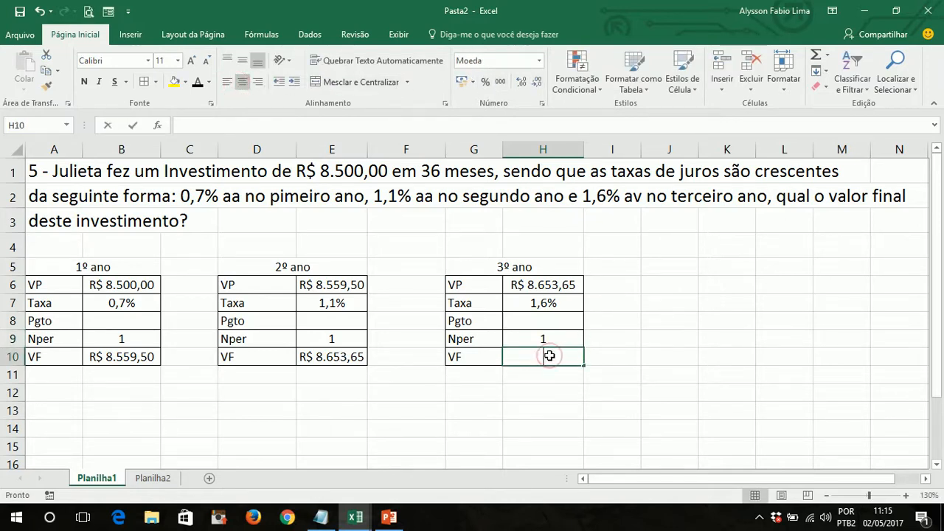
pyautogui.write('=vf')
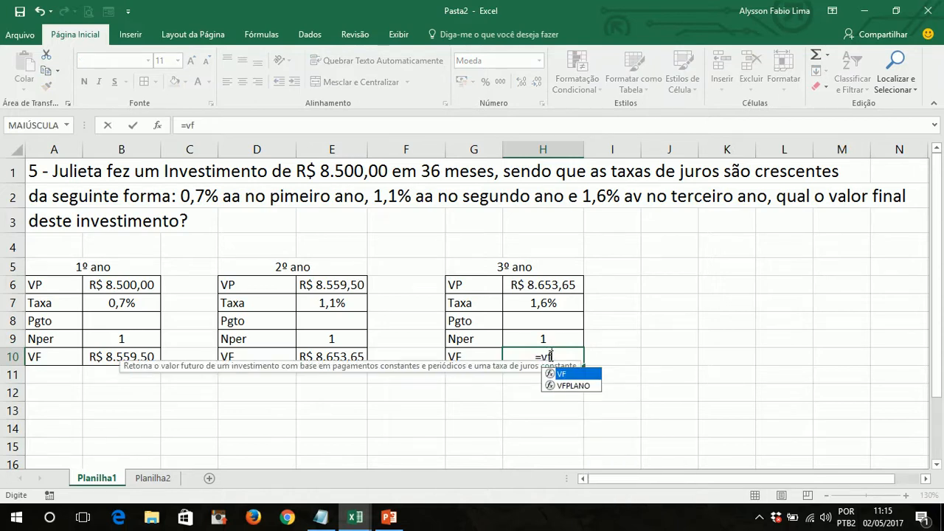
pyautogui.press('Tab')
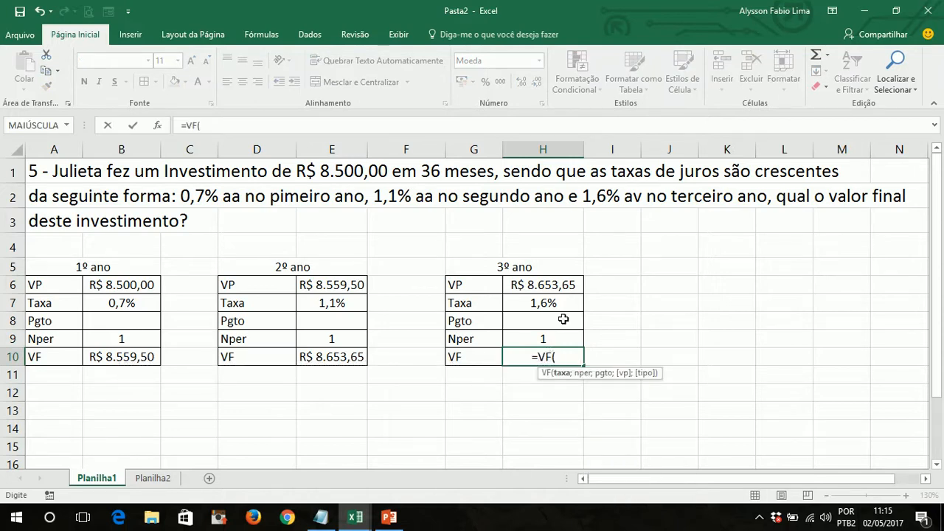
pyautogui.click(546, 303)
pyautogui.write(';')
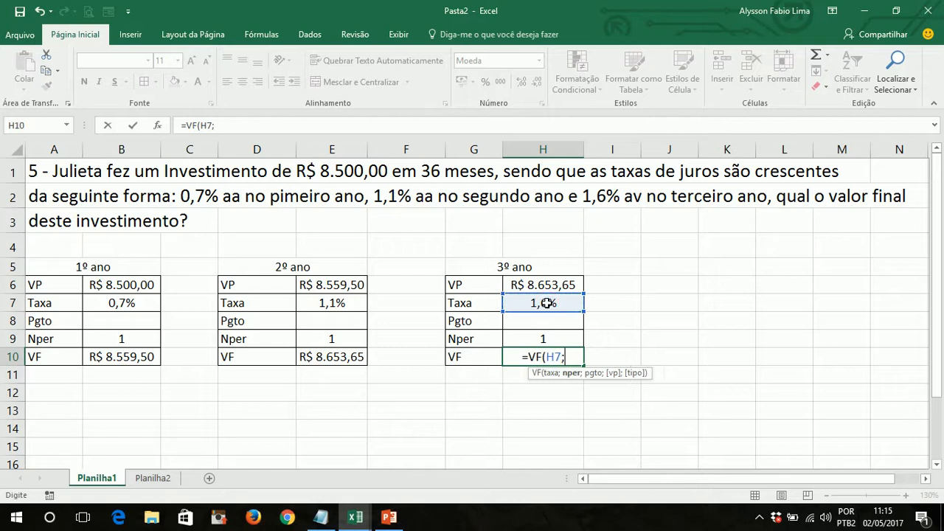
pyautogui.click(543, 336)
pyautogui.write(';')
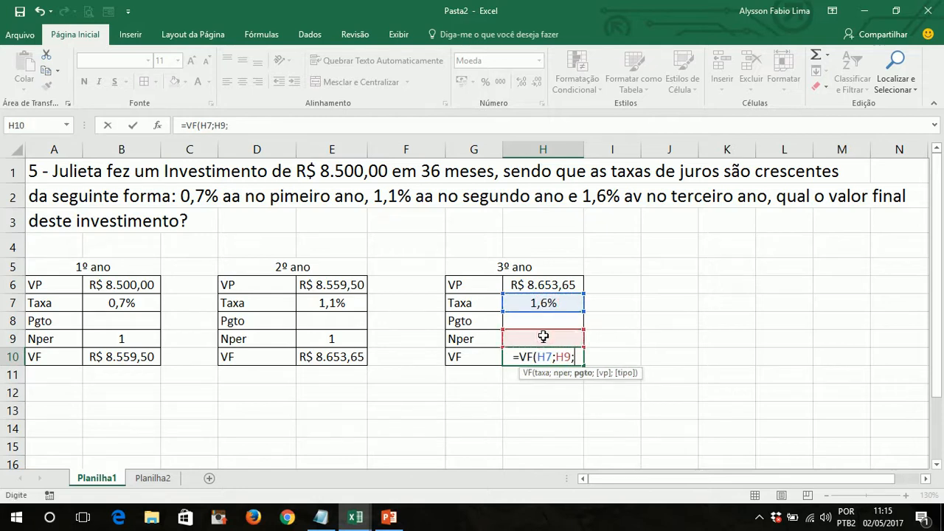
pyautogui.write(';-')
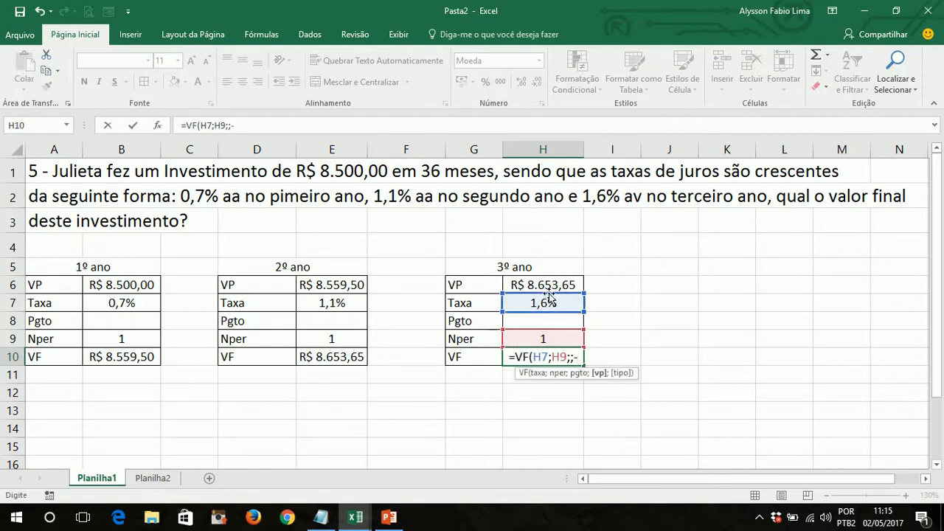
pyautogui.click(544, 284)
pyautogui.write(';')
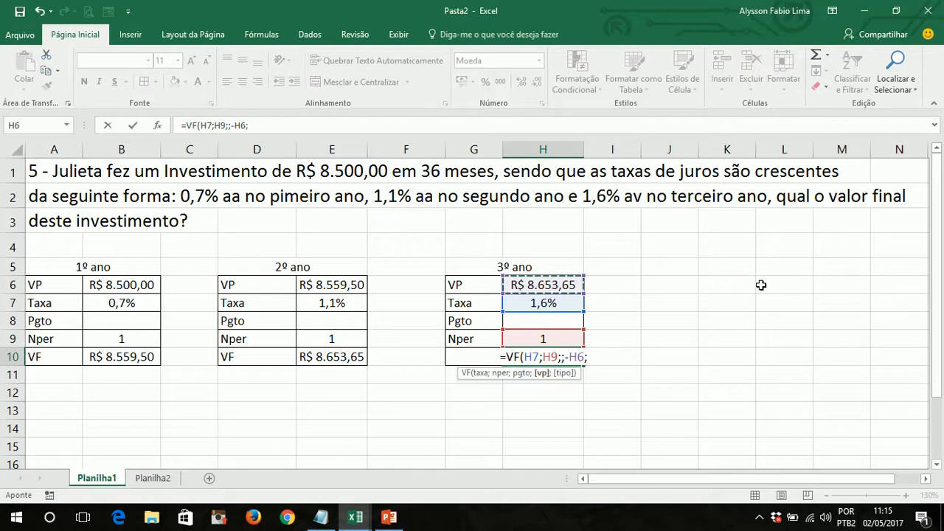
pyautogui.write('0)')
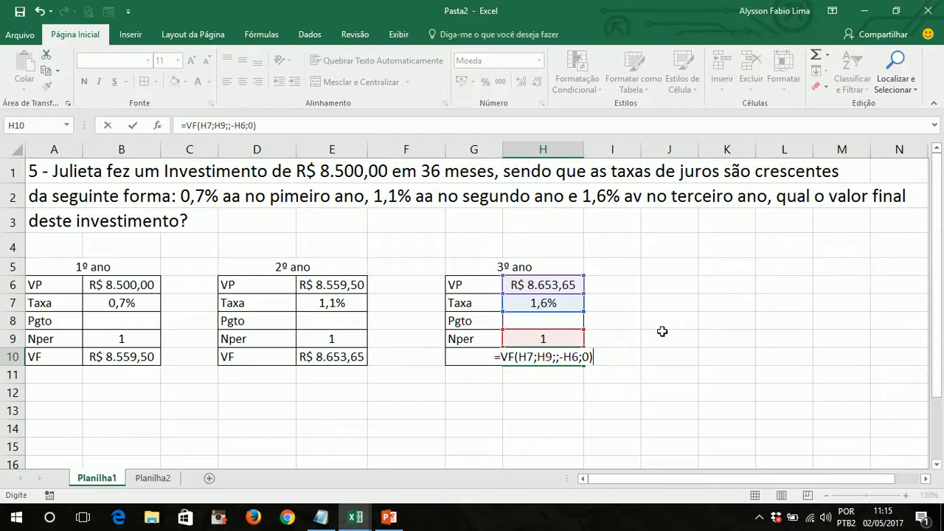
pyautogui.press('Return')
pyautogui.press('Up')
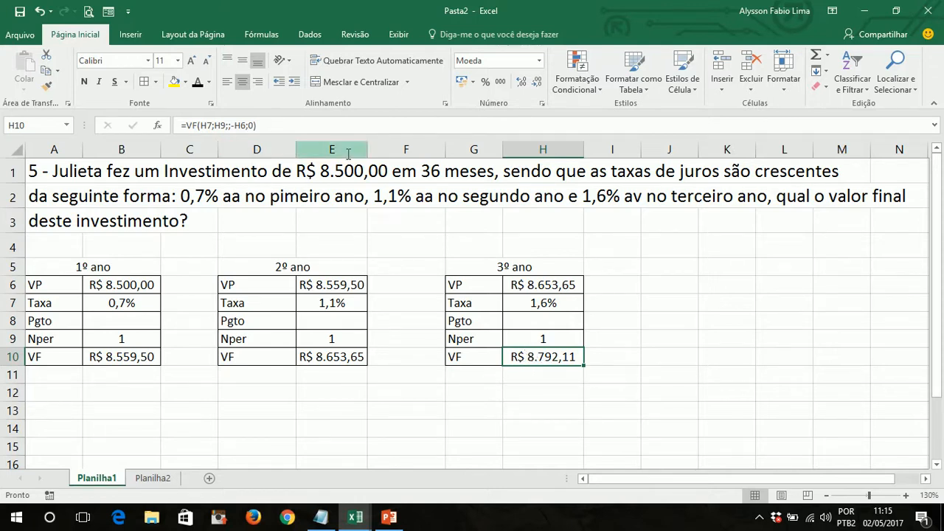
# - Copy the 3º ano VF formula text from H10 into cell D13, keeping its references as =VF(H7;H9;;-H6;0)
pyautogui.tripleClick(278, 125)
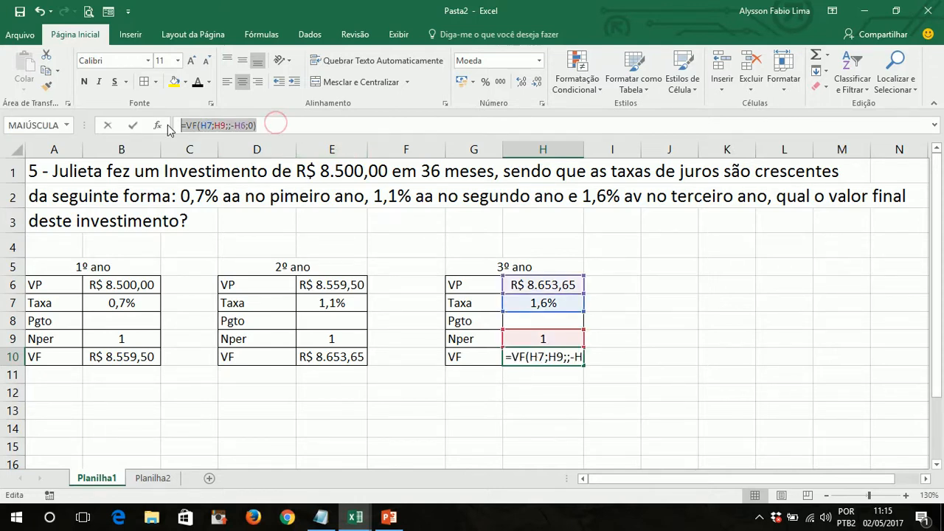
pyautogui.press('Return')
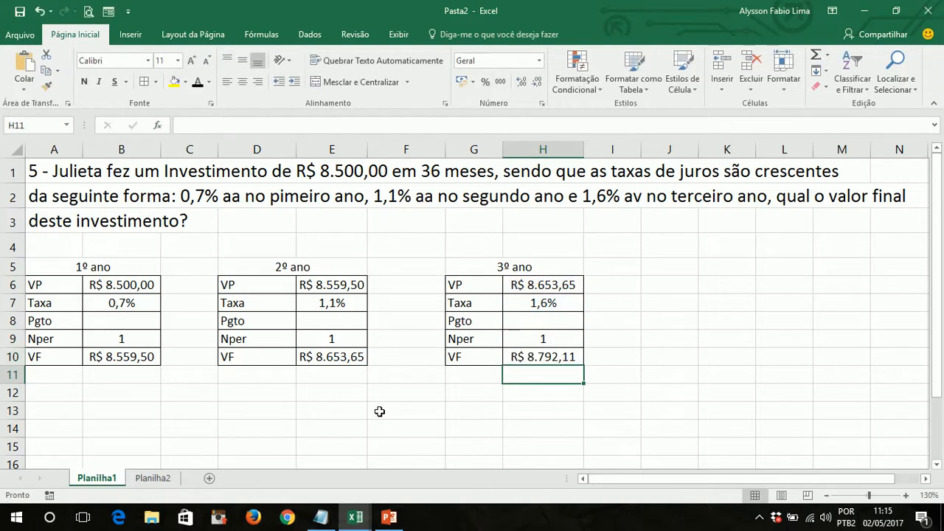
pyautogui.click(268, 408)
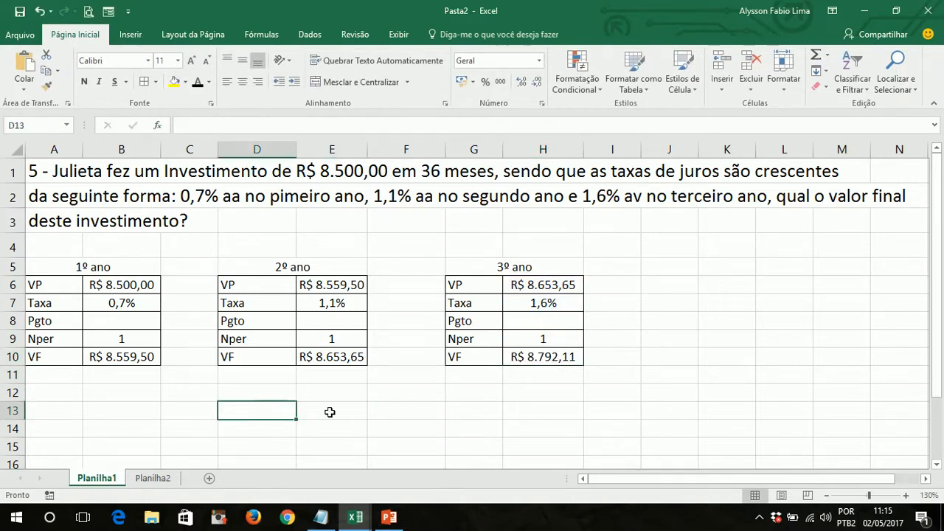
pyautogui.click(254, 410)
pyautogui.hotkey('ctrl', 'v')
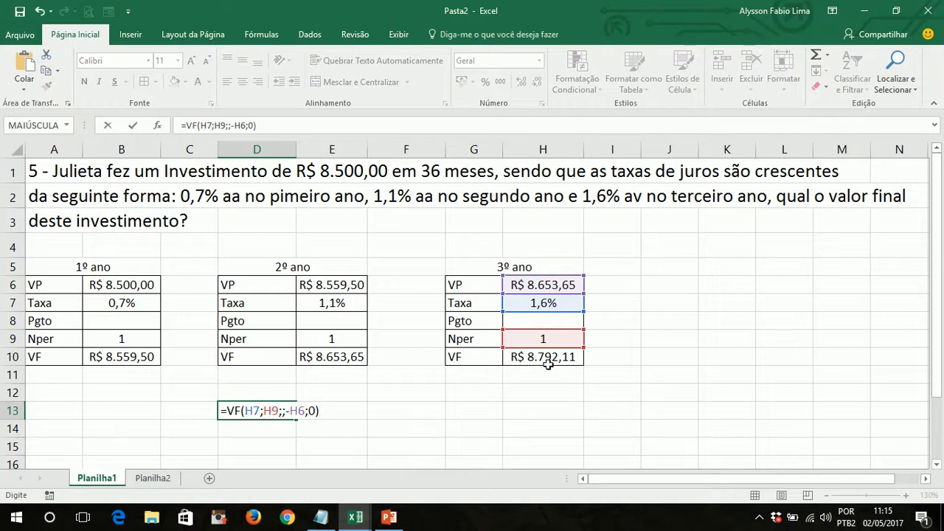
pyautogui.press('Left')
pyautogui.press('Left')
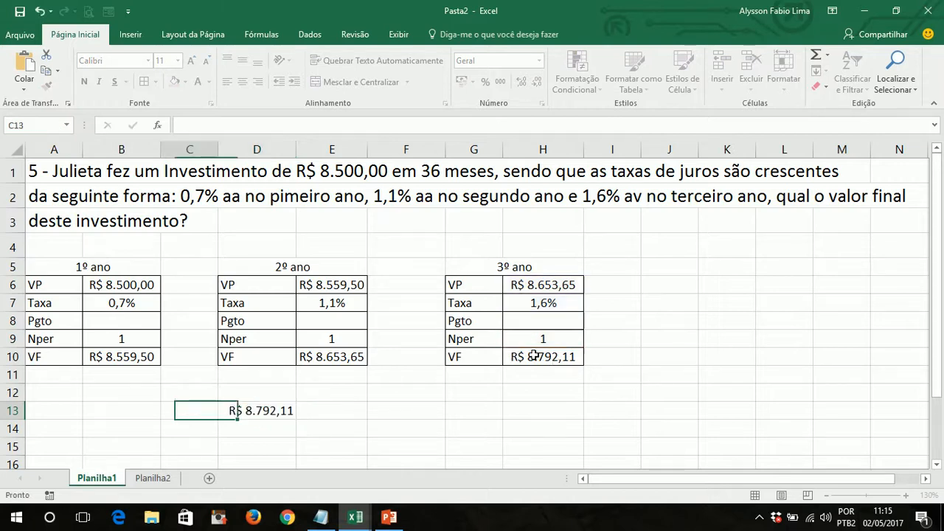
# - Edit the formula in D13, replacing the H6 reference in the vp argument with a nested VF function
pyautogui.press('Right')
pyautogui.press('Right')
pyautogui.press('Right')
pyautogui.press('Left')
pyautogui.press('F2')
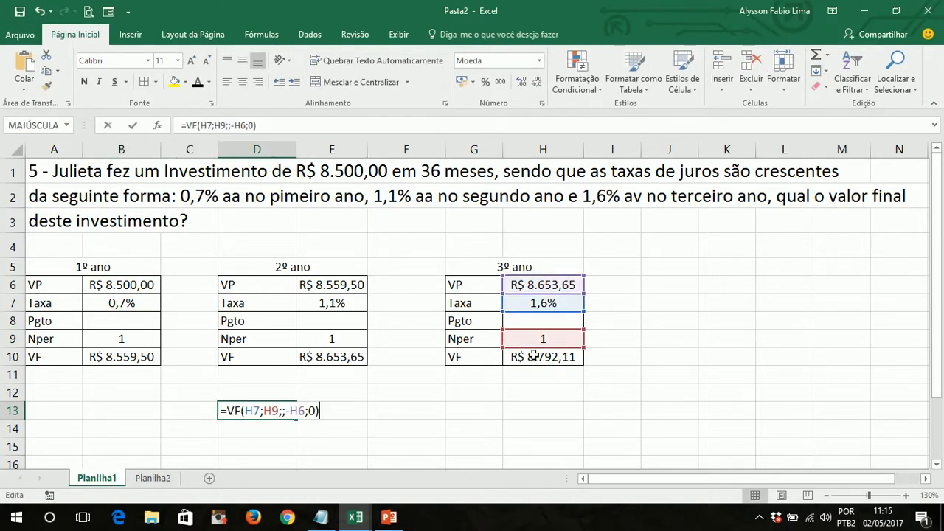
pyautogui.press('Left')
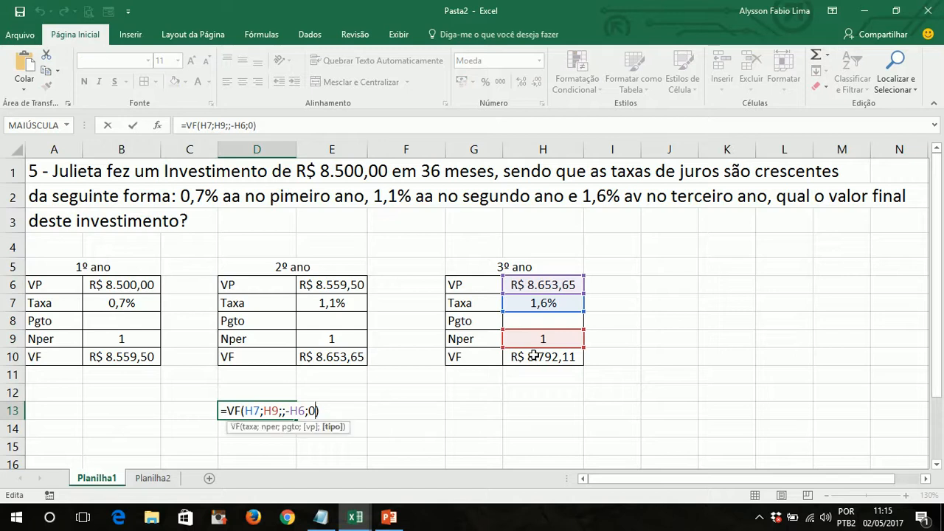
pyautogui.press('Left')
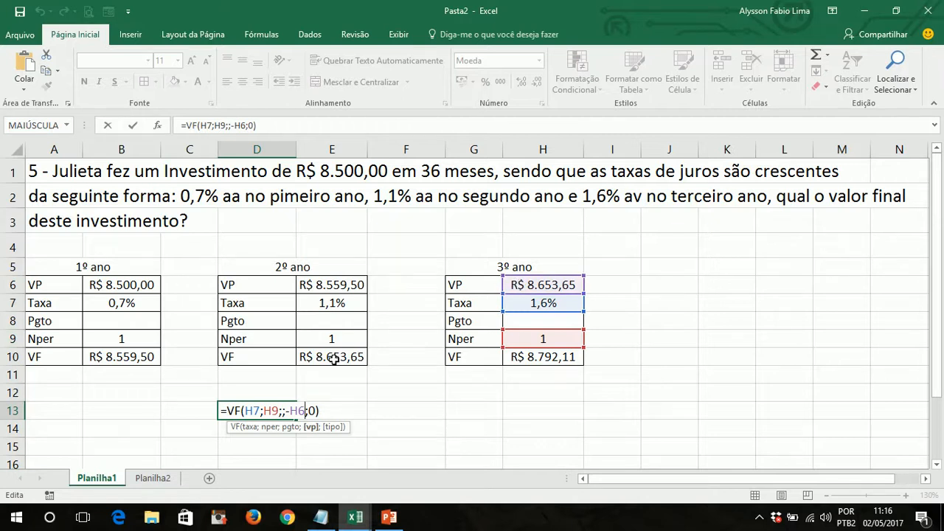
pyautogui.hotkey('shift', 'Left')
pyautogui.hotkey('shift', 'Left')
pyautogui.hotkey('shift', 'Left')
pyautogui.write('vf')
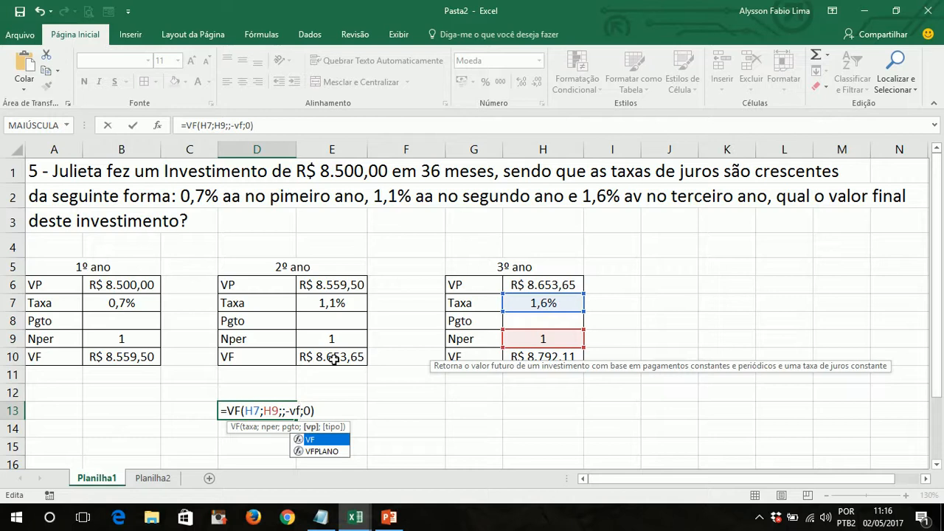
pyautogui.press('Tab')
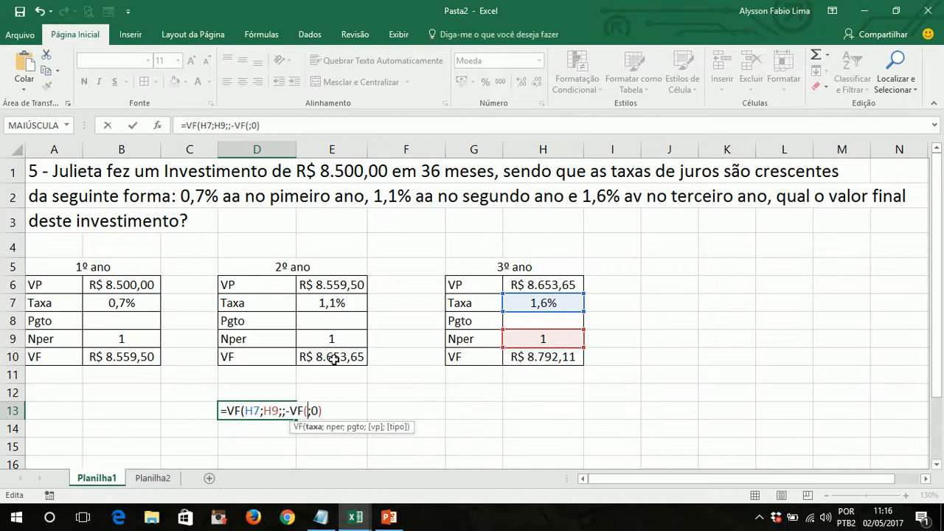
# - Complete the nested 2º ano function in D13 as VF(E7;E9;;-E6;0), keeping the outer type argument of 0
pyautogui.click(327, 303)
pyautogui.write(';')
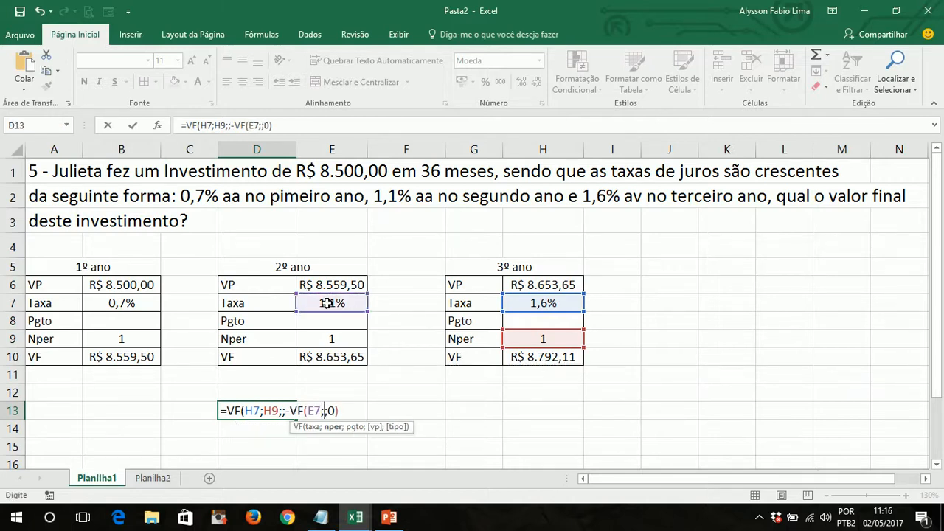
pyautogui.click(330, 339)
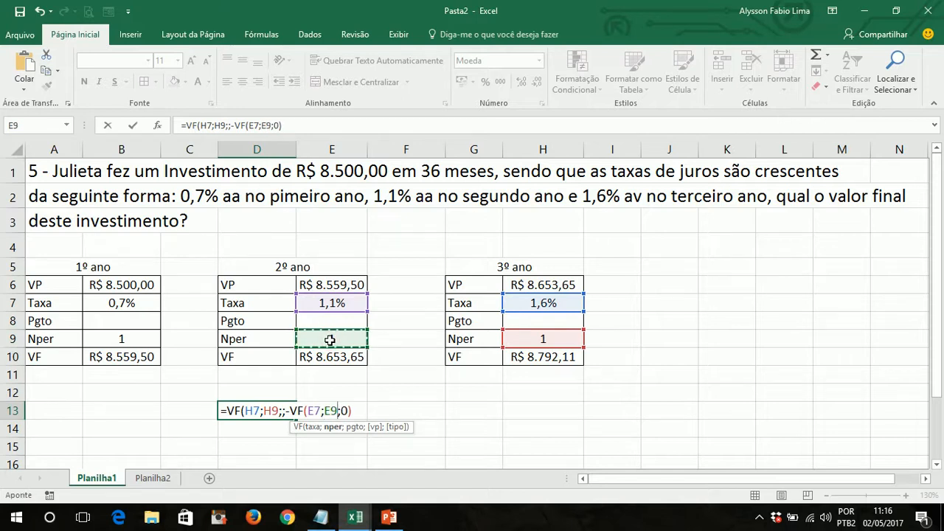
pyautogui.write(';;-;')
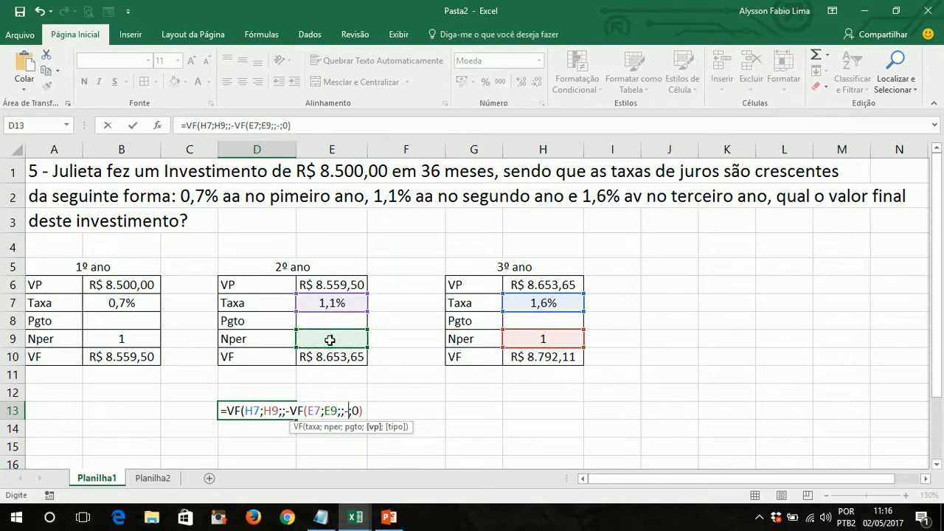
pyautogui.click(322, 284)
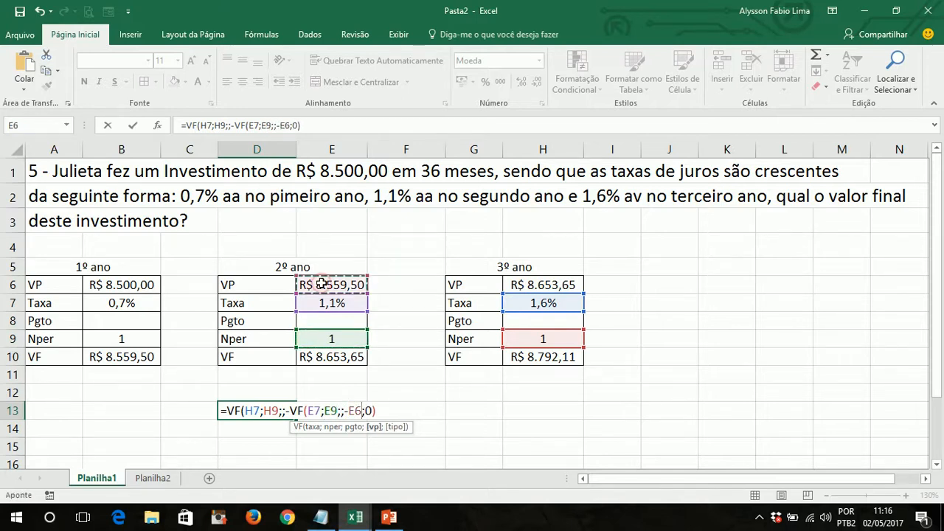
pyautogui.write(';o')
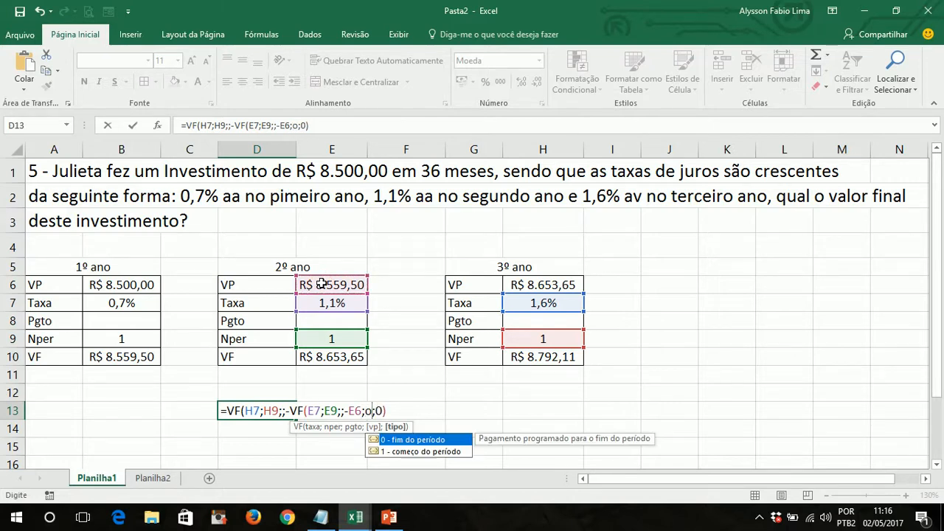
pyautogui.press('BackSpace')
pyautogui.write('0)')
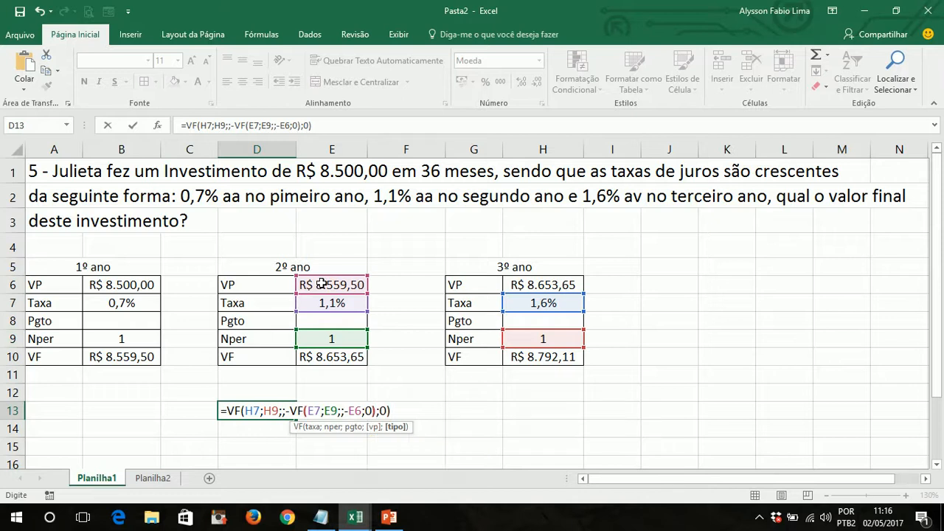
pyautogui.press('Right')
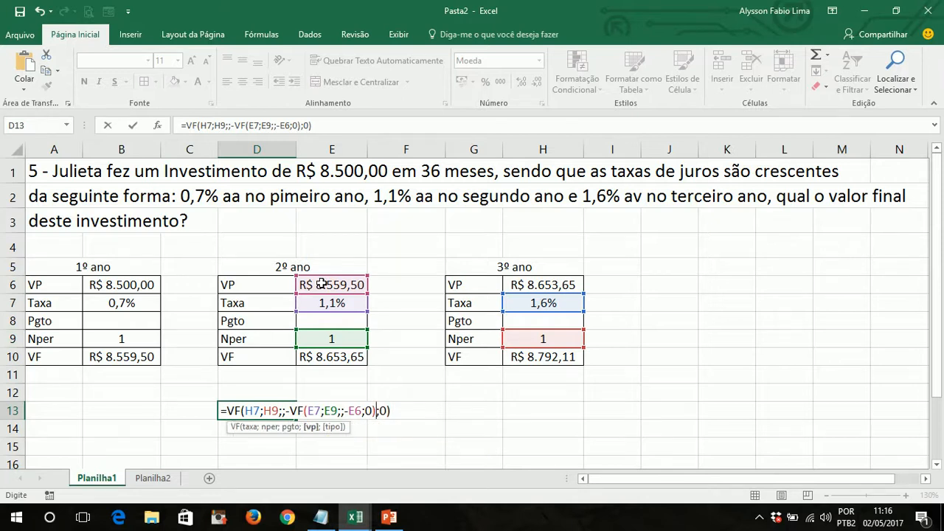
# - Replace the E6 reference in D13's nested 2º ano function with another VF, using B7 as taxa and B9 as nper
pyautogui.click(353, 411)
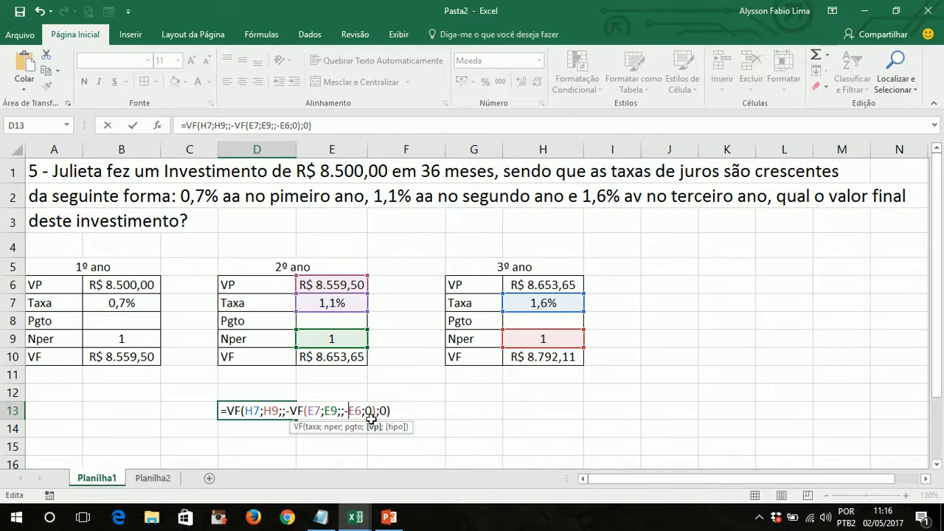
pyautogui.doubleClick(356, 411)
pyautogui.write('VF(')
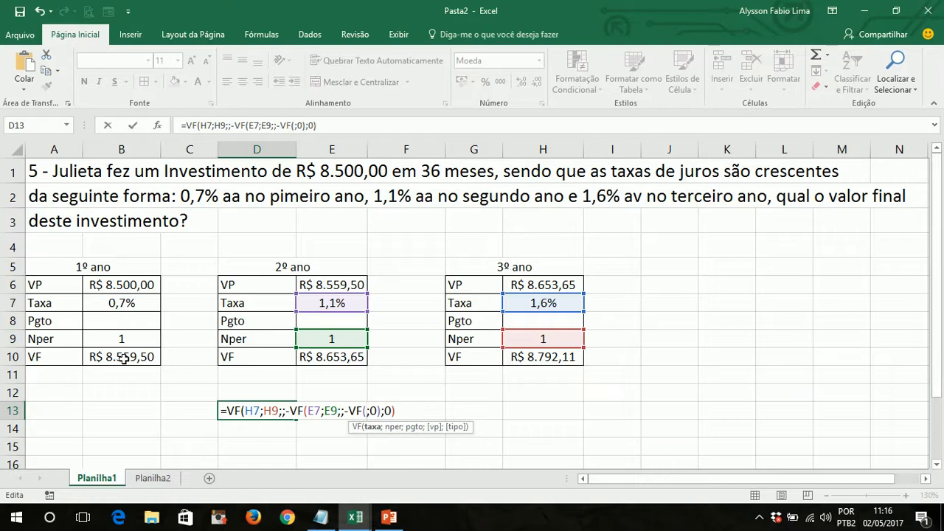
pyautogui.click(125, 305)
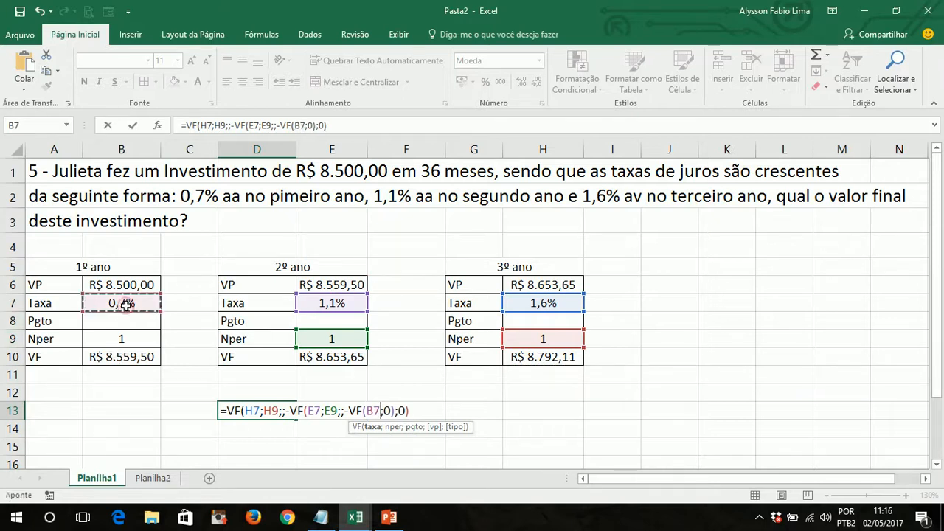
pyautogui.write(';')
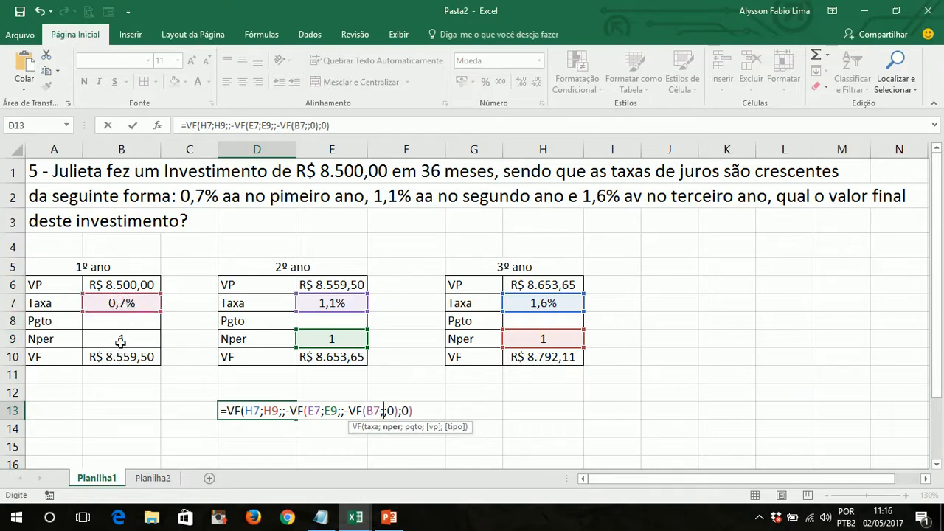
pyautogui.click(121, 340)
pyautogui.write(';')
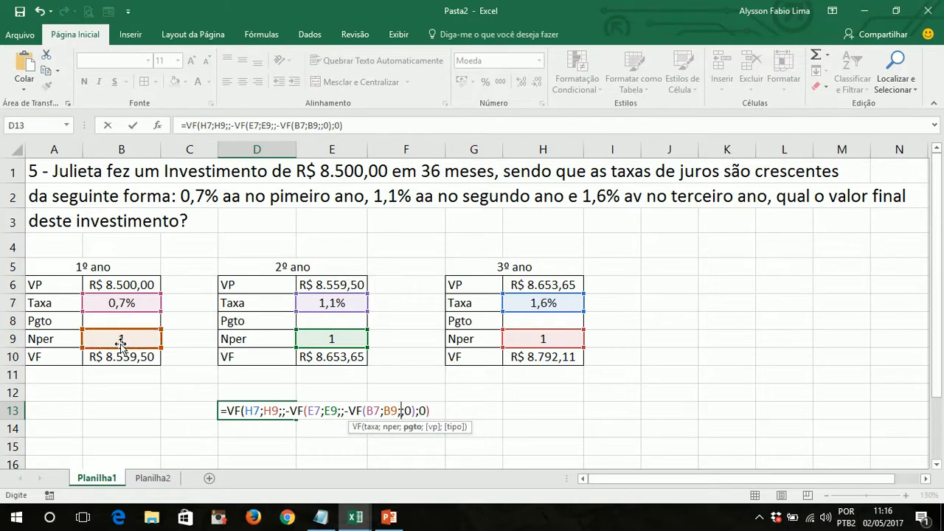
pyautogui.write(';')
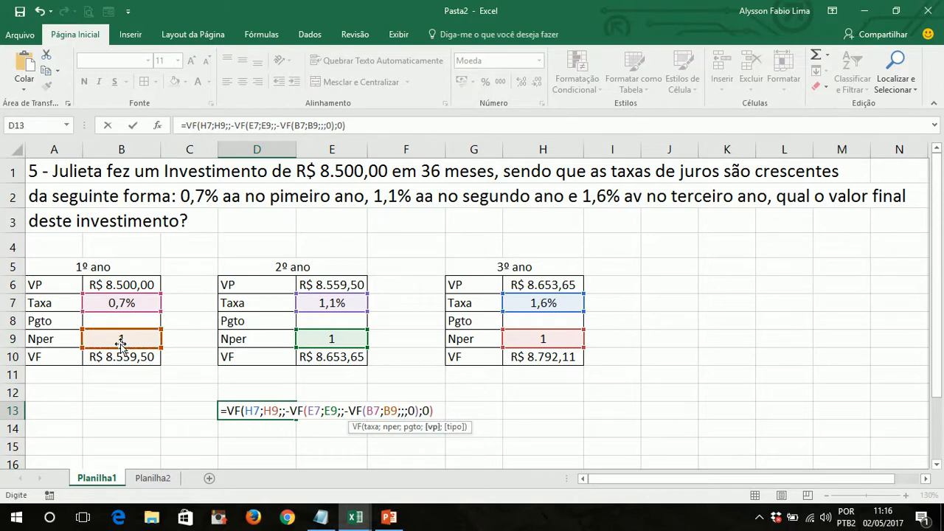
pyautogui.write('-')
# - Complete D13's innermost 1º ano VF with an empty pgto, -B6 as vp and tipo 0, and enter the whole nested formula
pyautogui.click(98, 284)
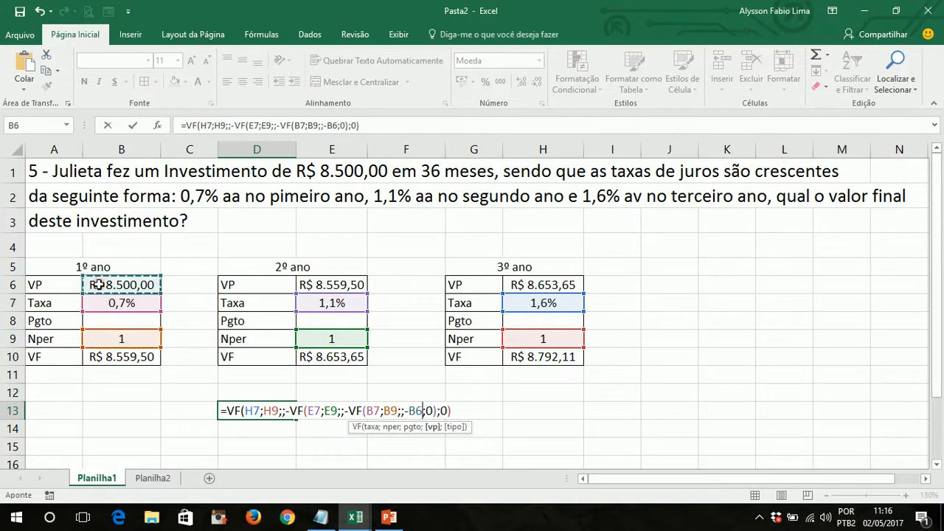
pyautogui.write(';0')
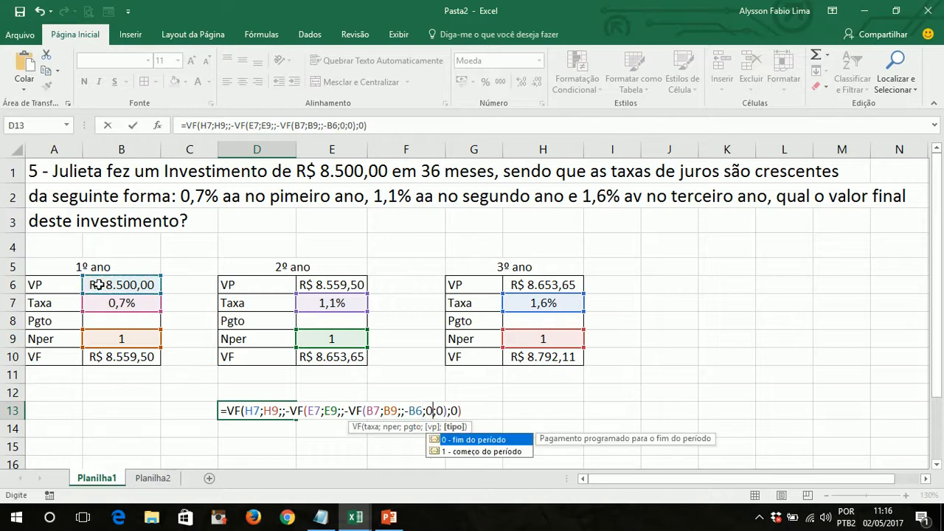
pyautogui.write(')')
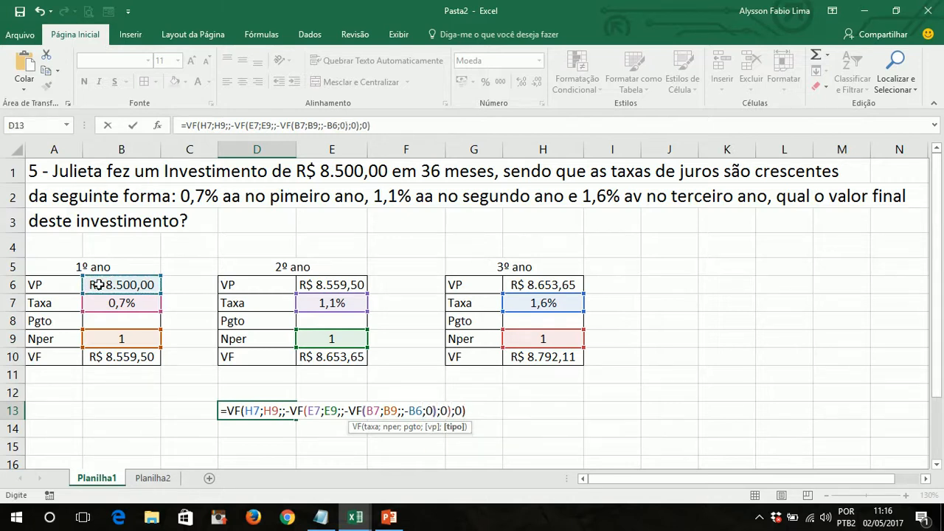
pyautogui.press('Right')
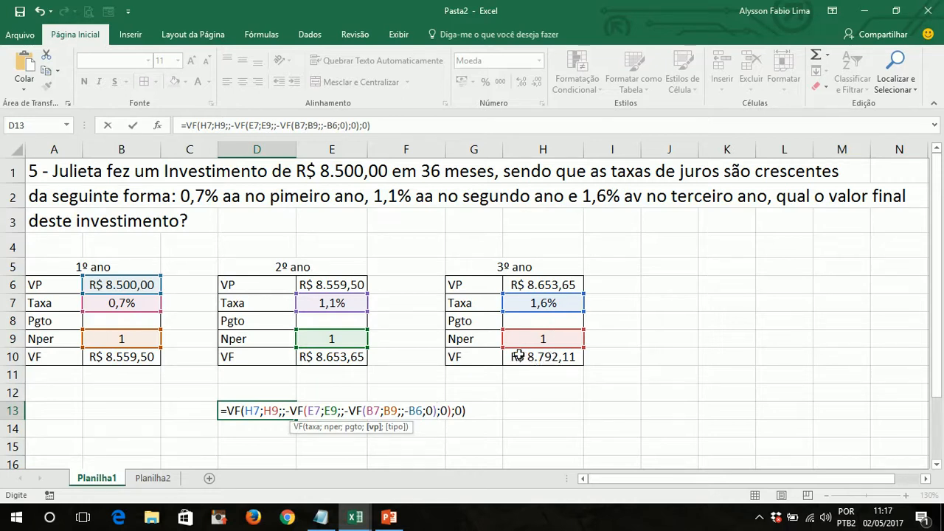
pyautogui.press('Return')
pyautogui.press('Up')
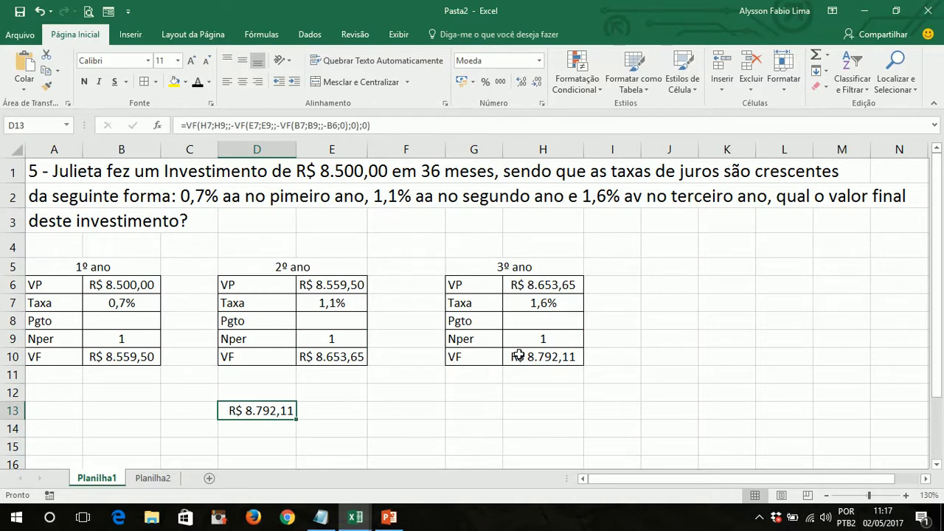
# - Examine the nested 2º ano and 1º ano VF parts of the formula in D13, and return to cell A1
pyautogui.doubleClick(275, 410)
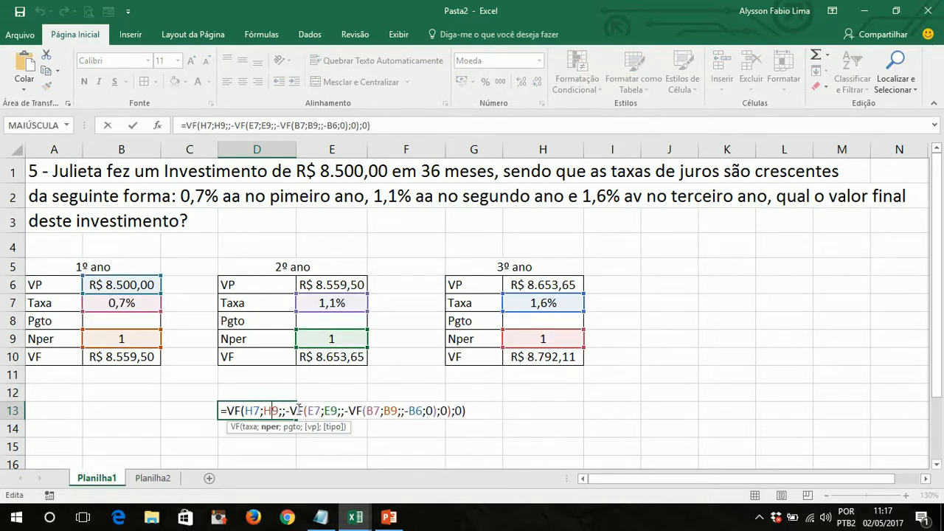
pyautogui.moveTo(286, 411); pyautogui.dragTo(450, 410)
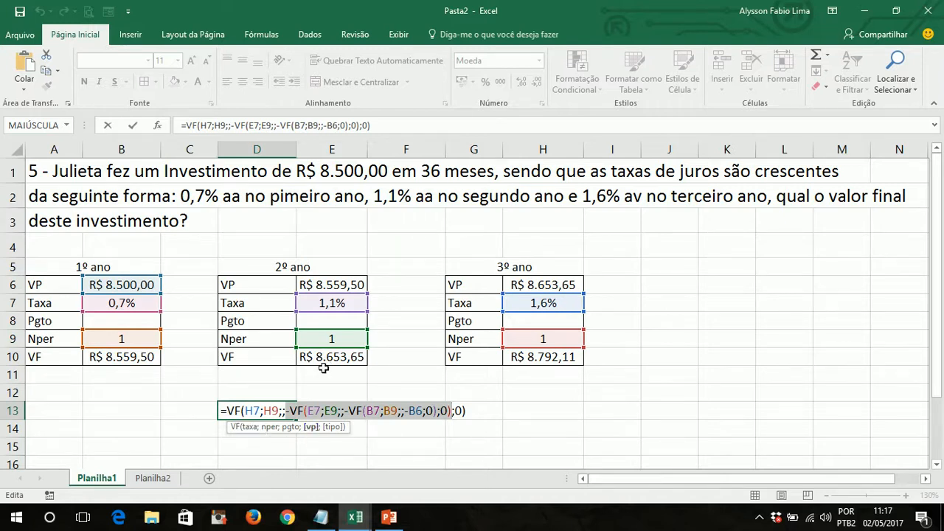
pyautogui.click(326, 411)
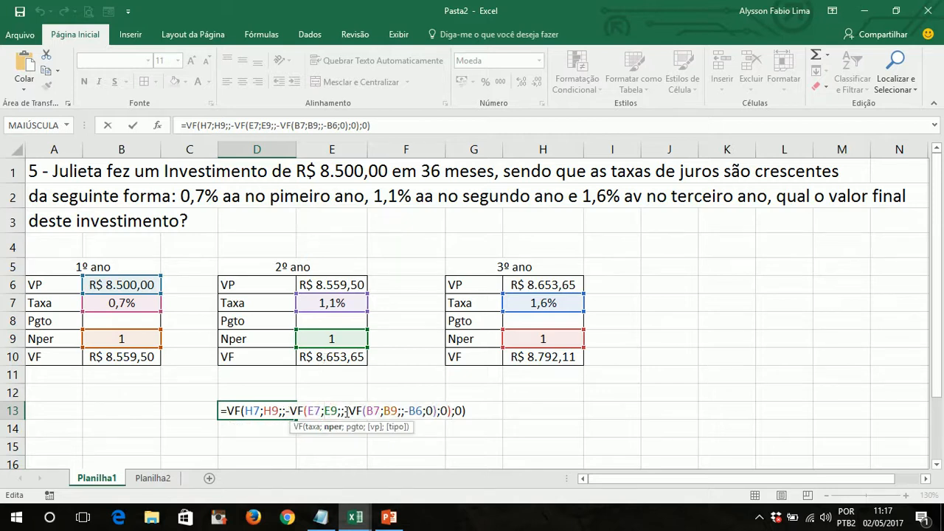
pyautogui.moveTo(345, 411); pyautogui.dragTo(416, 413)
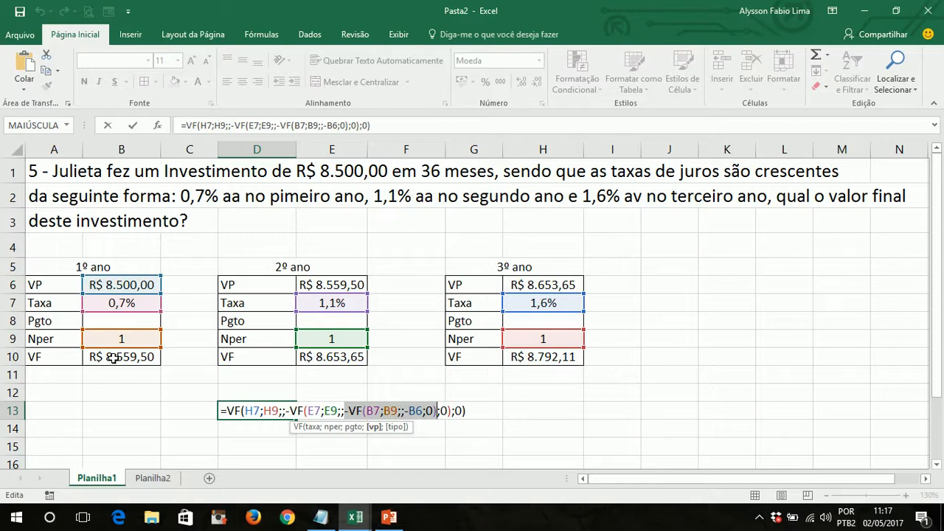
pyautogui.press('Right')
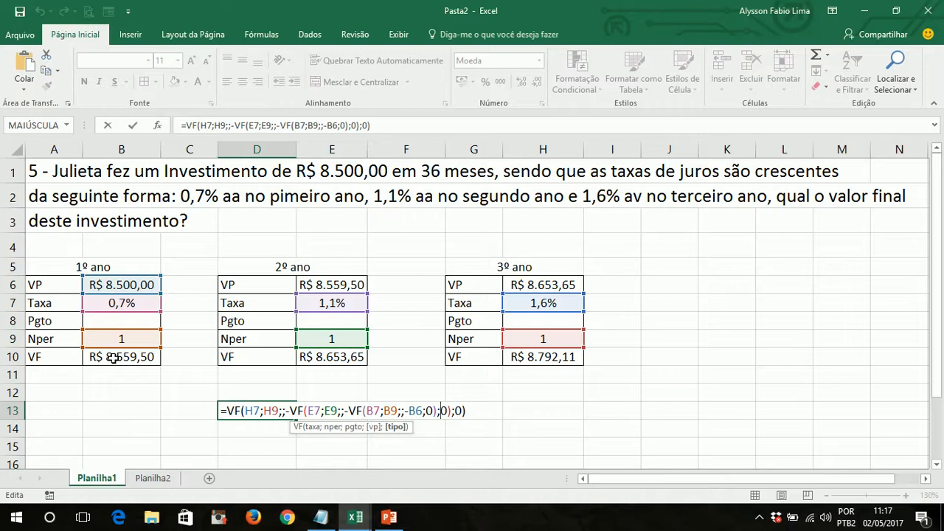
pyautogui.press('Return')
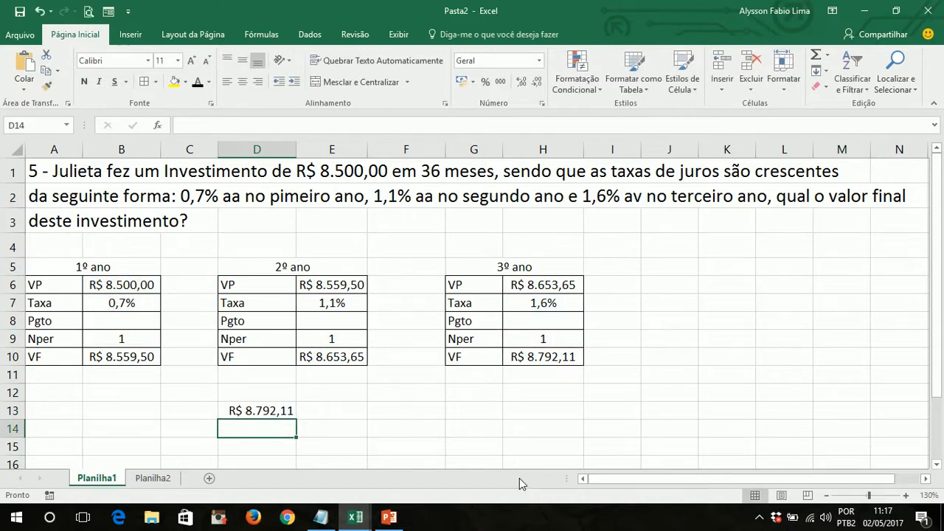
pyautogui.hotkey('ctrl', 'Home')
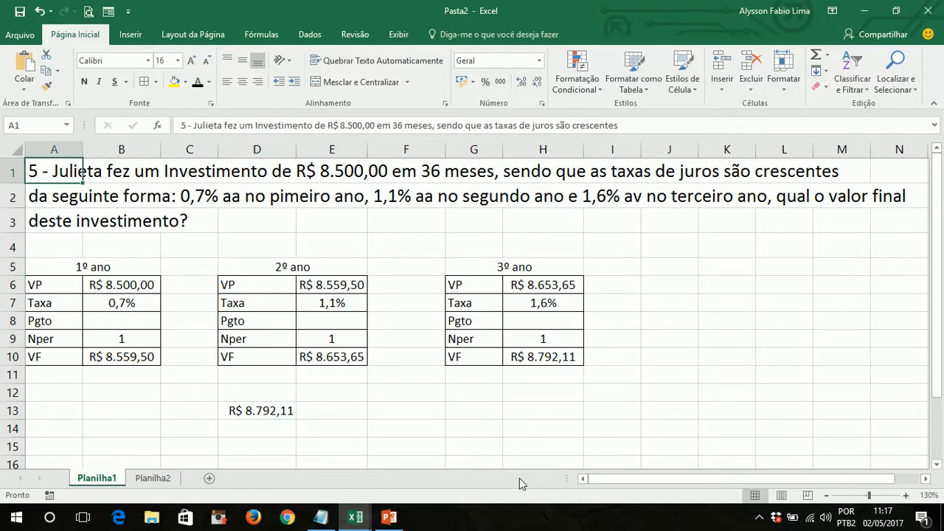